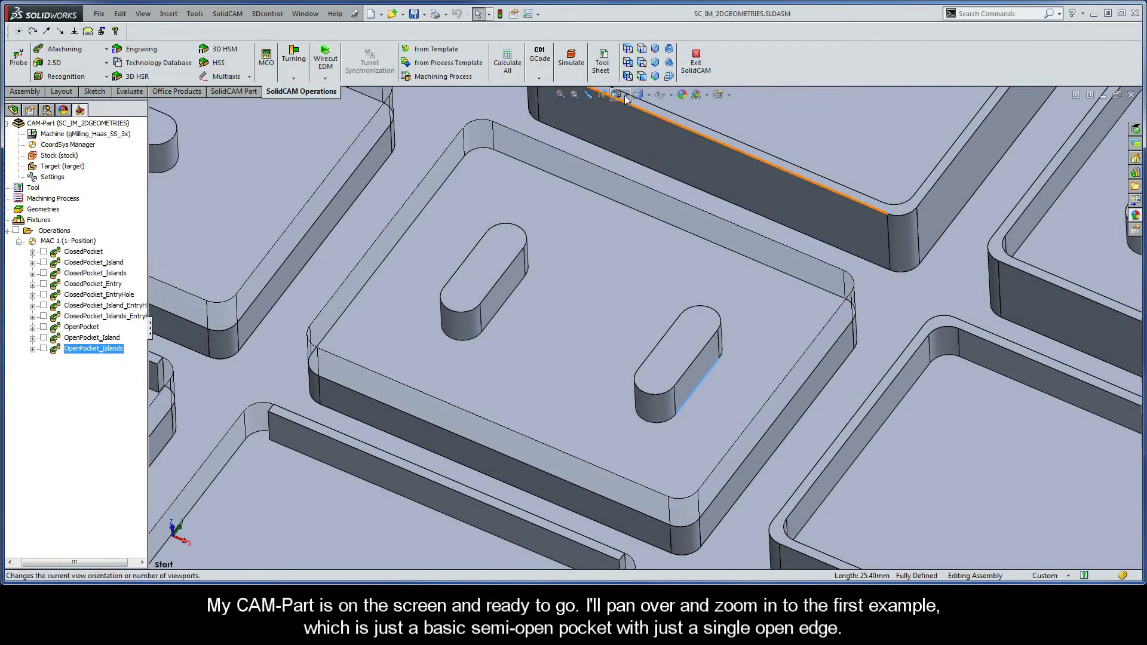
Step: Add a 2D iMachining milling operation for the semi-open pocket that has a single open edge and no island
left_click(624, 95)
left_click(639, 169)
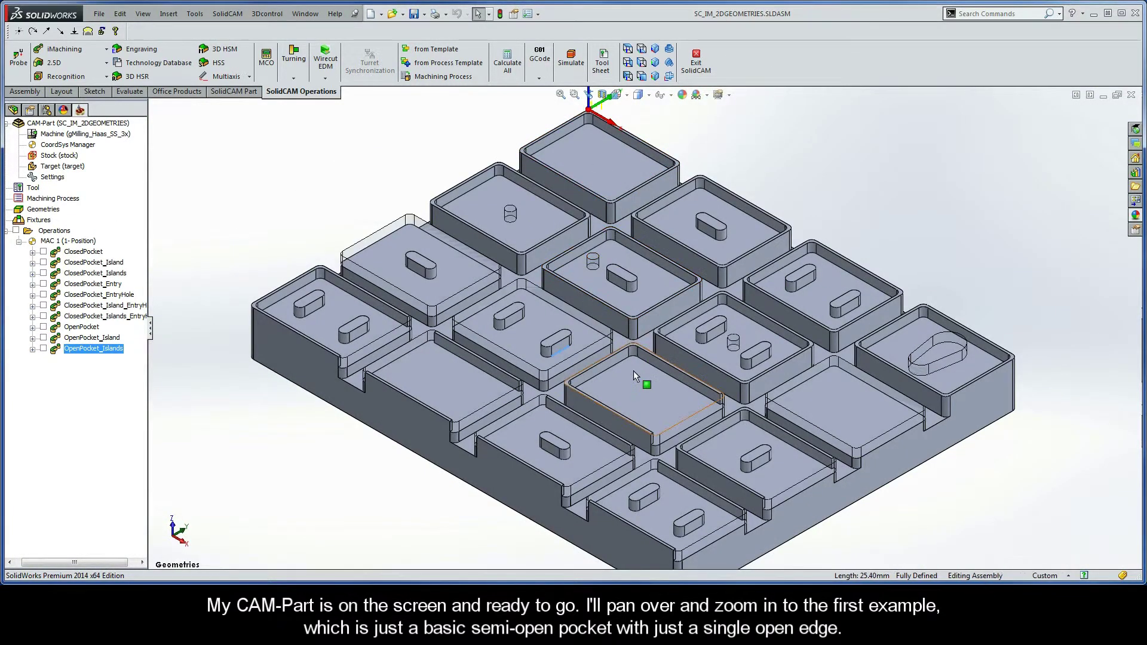
scroll(633, 370, "down", 2)
scroll(633, 370, "down", 5)
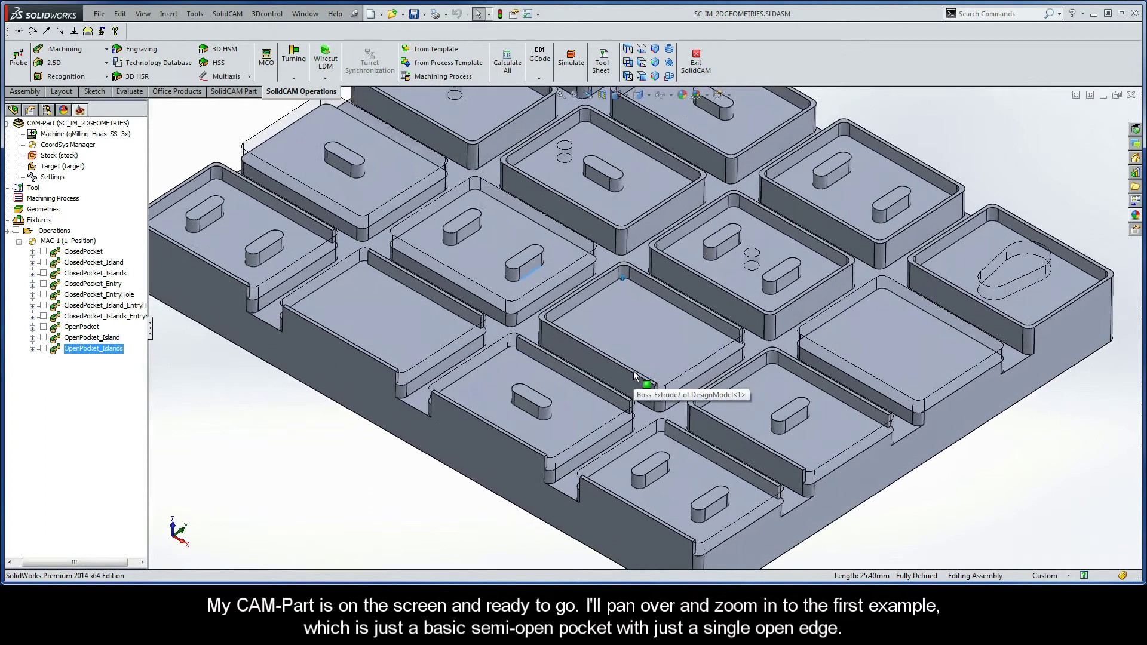
scroll(633, 371, "down", 5)
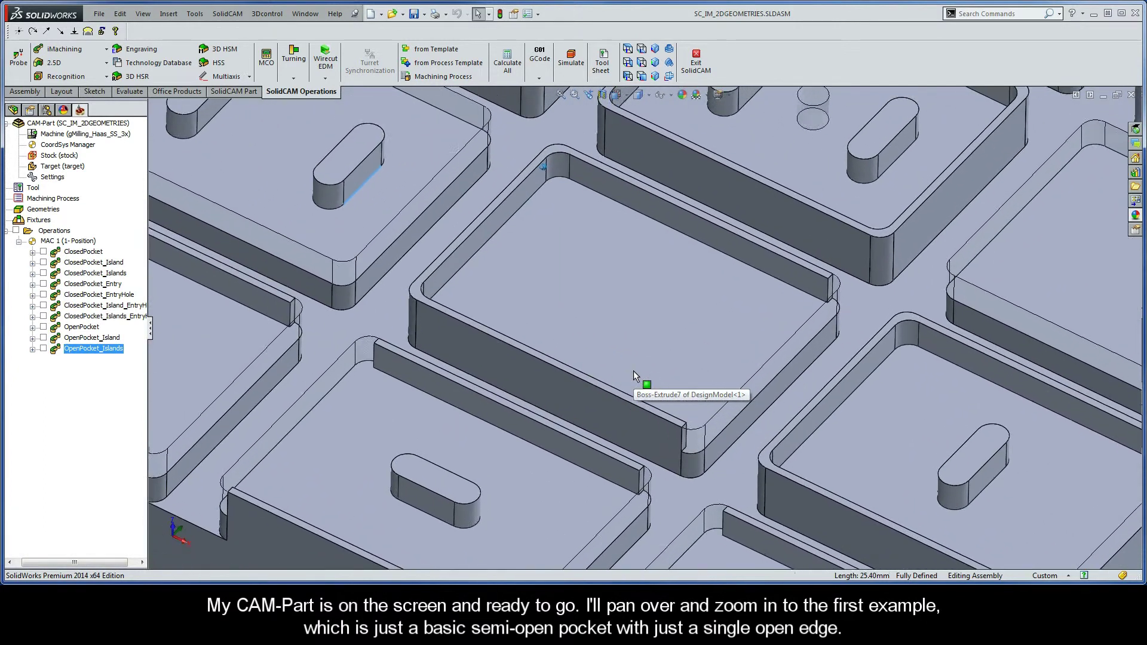
scroll(633, 370, "down", 2)
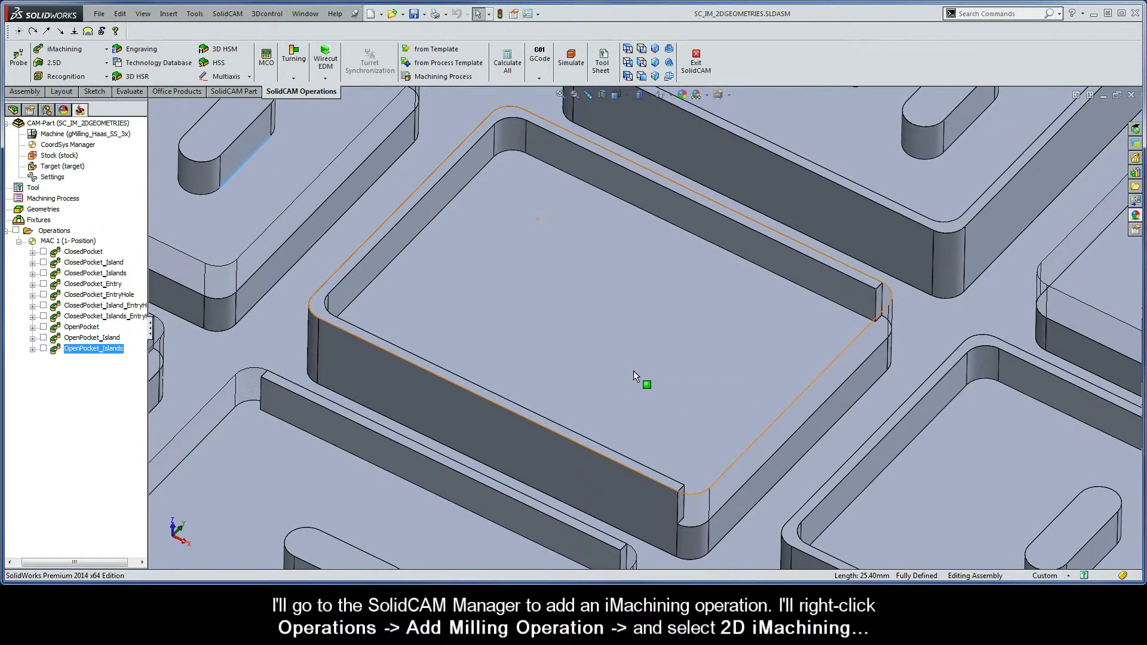
right_click(61, 234)
mouse_move(83, 260)
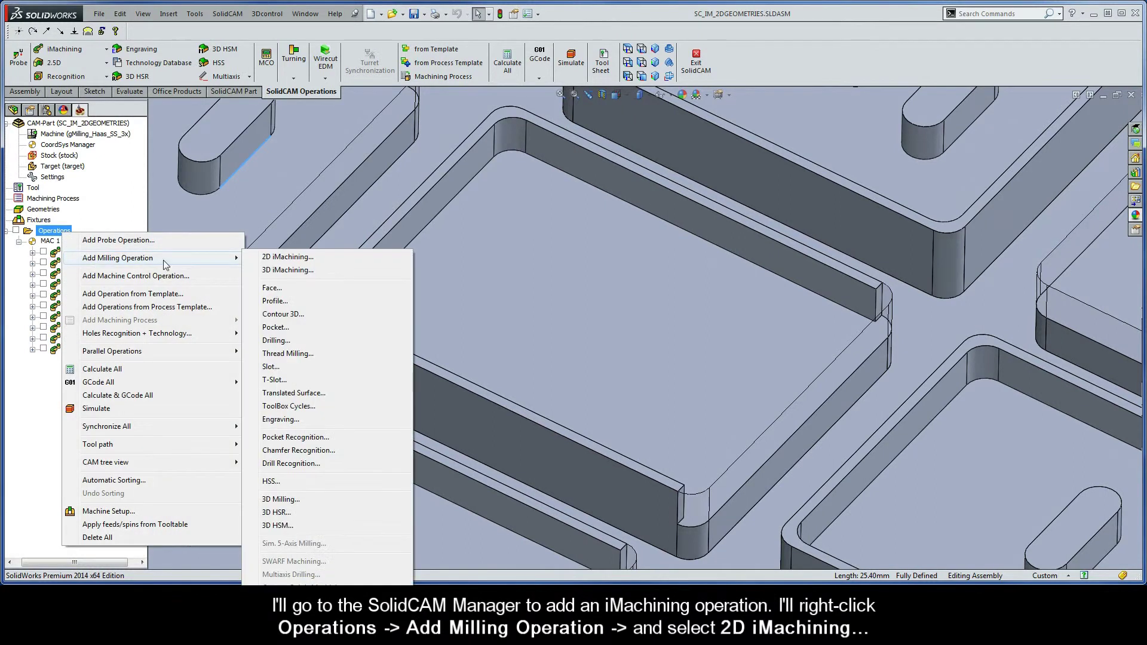
left_click(306, 258)
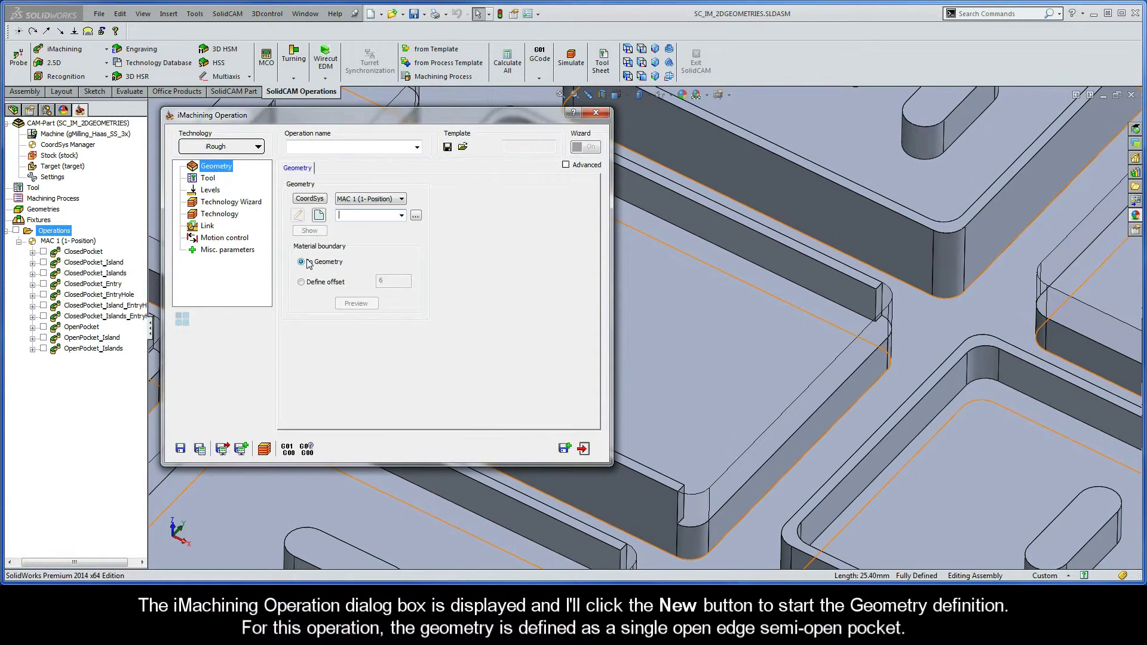
Step: Create a new geometry by chaining the semi-open pocket's lower contour with Auto-constant Z and accept the chain
left_click(318, 216)
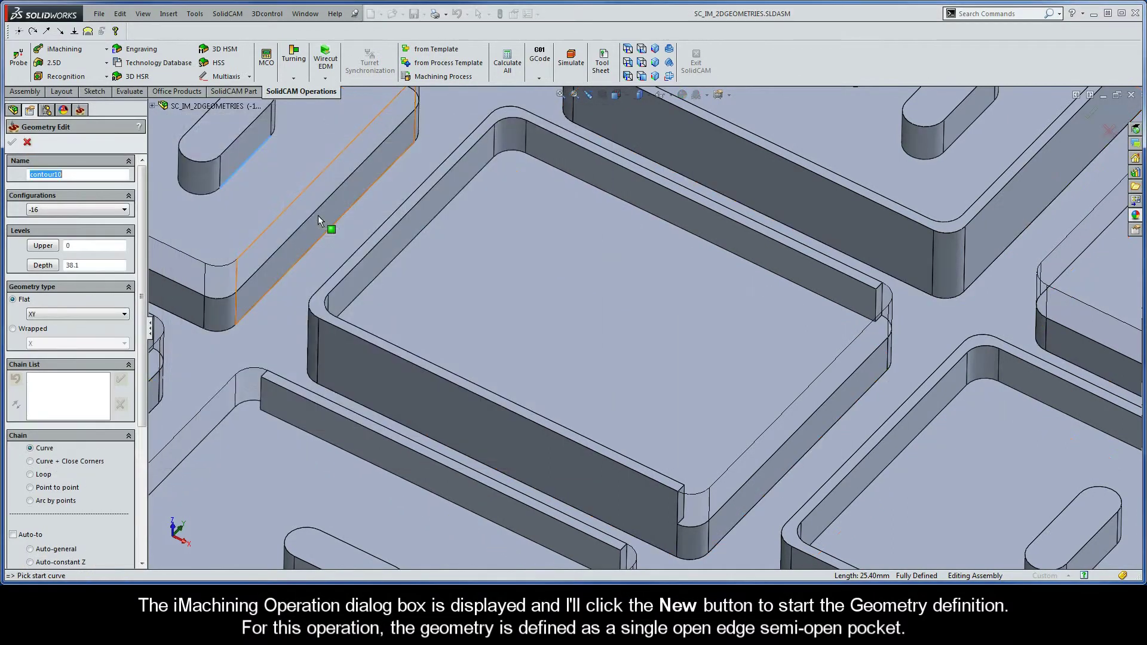
scroll(143, 330, "down", 3)
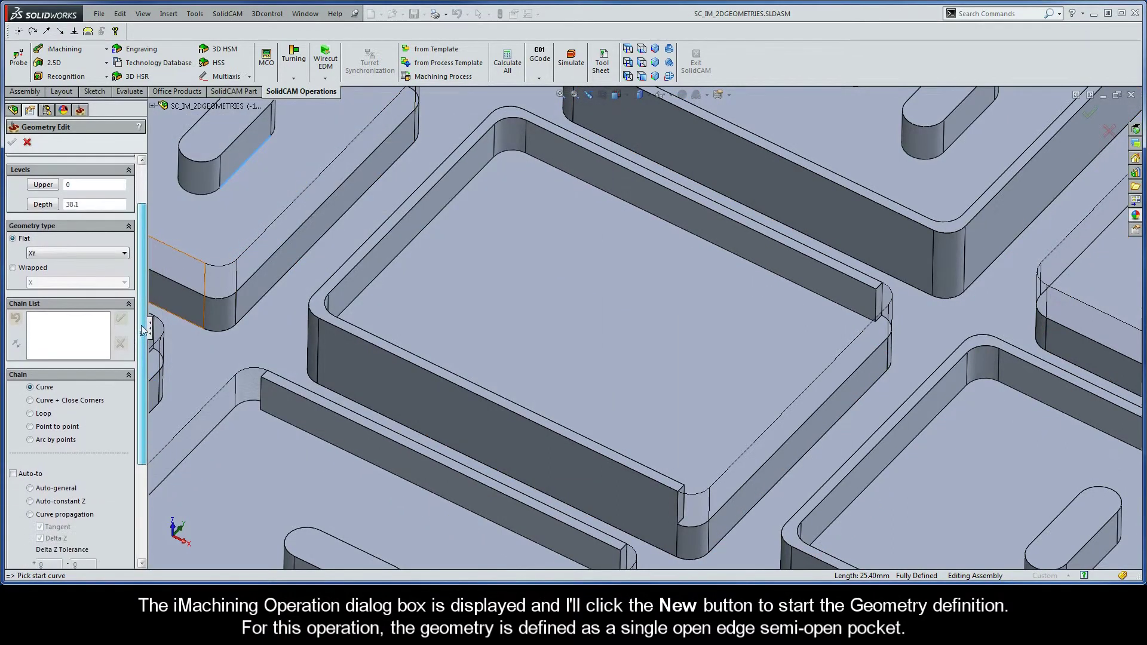
left_click_drag(144, 330, 145, 370)
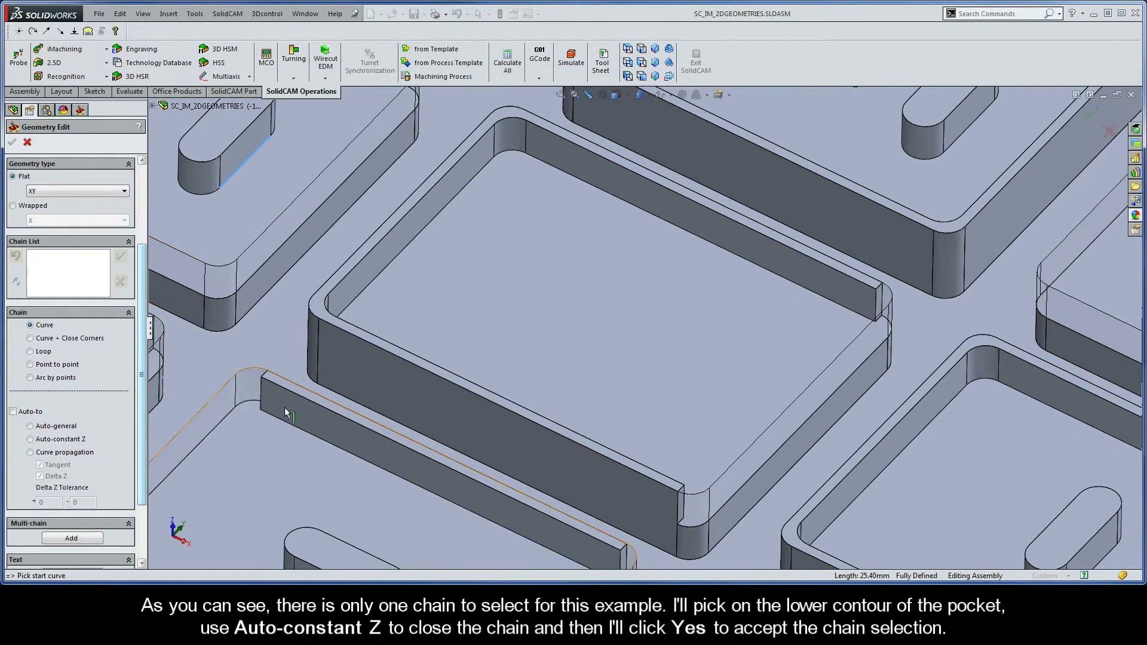
left_click(867, 360)
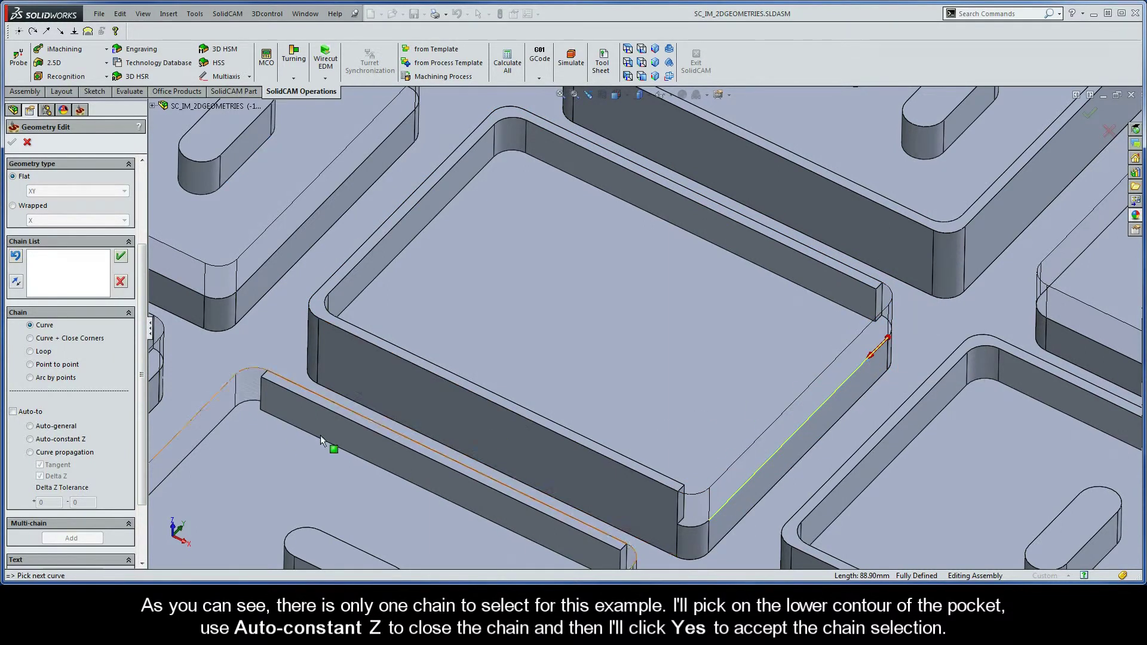
left_click(30, 439)
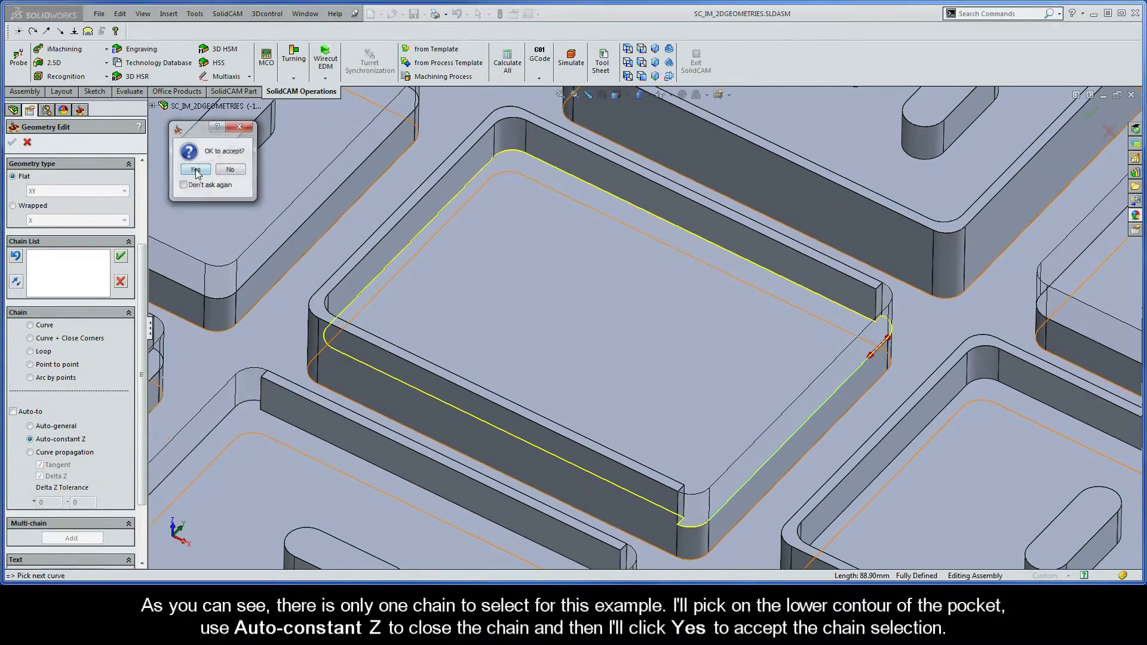
left_click(195, 170)
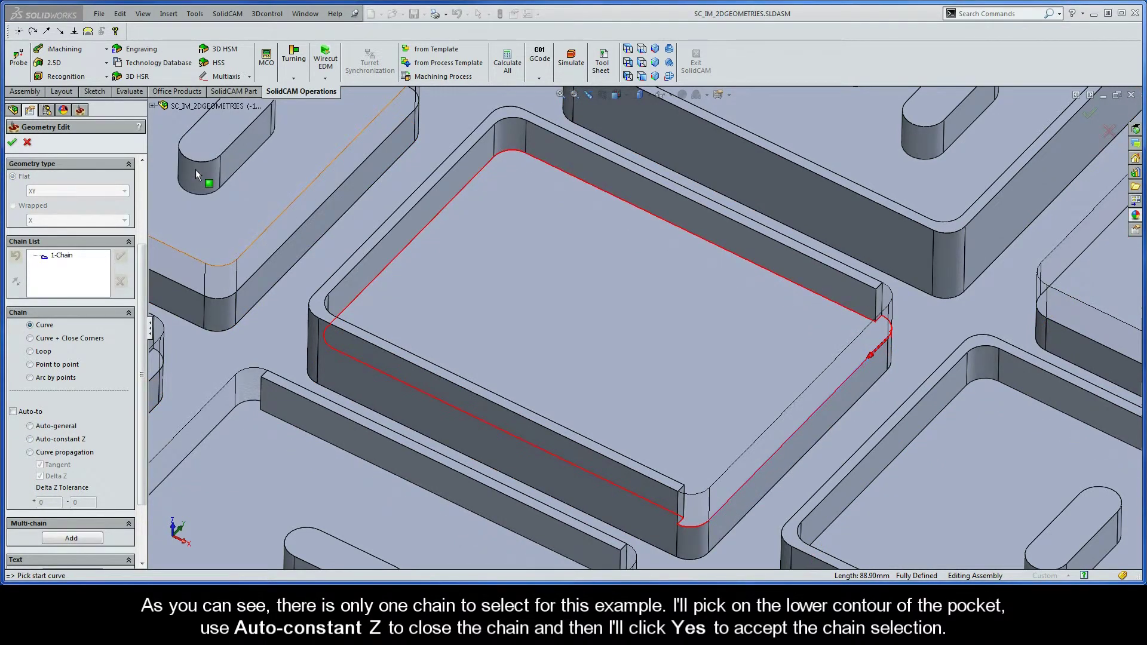
Step: Mark the chain's open side as Open using From/To entities, from its first corner arc to its last, and confirm the geometry
right_click(62, 256)
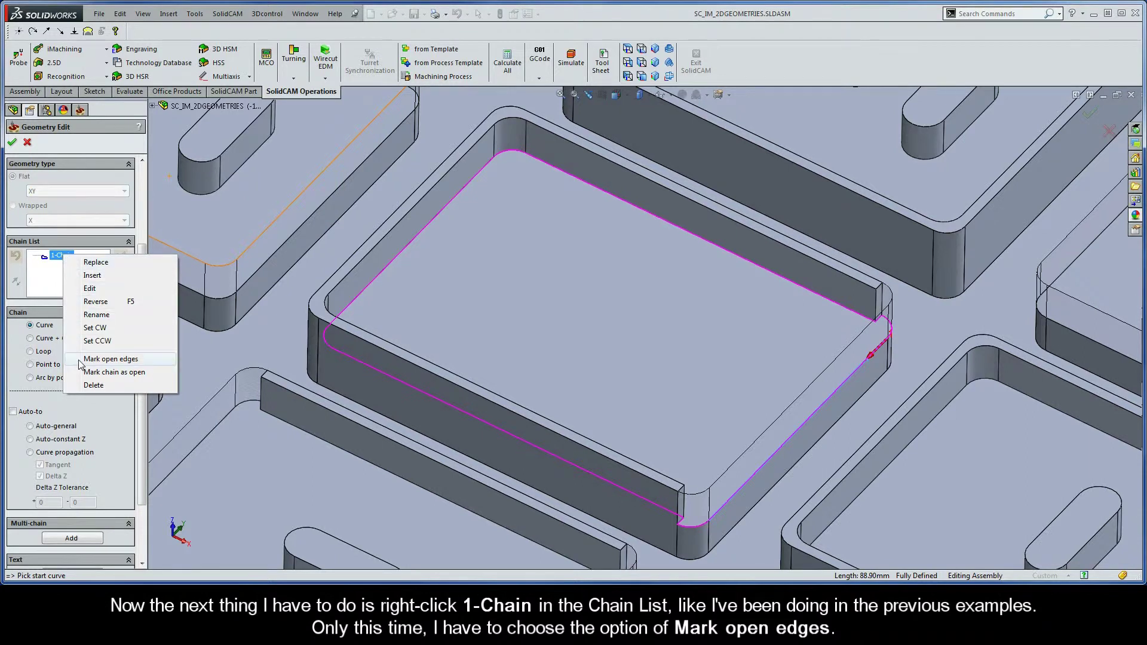
left_click(147, 365)
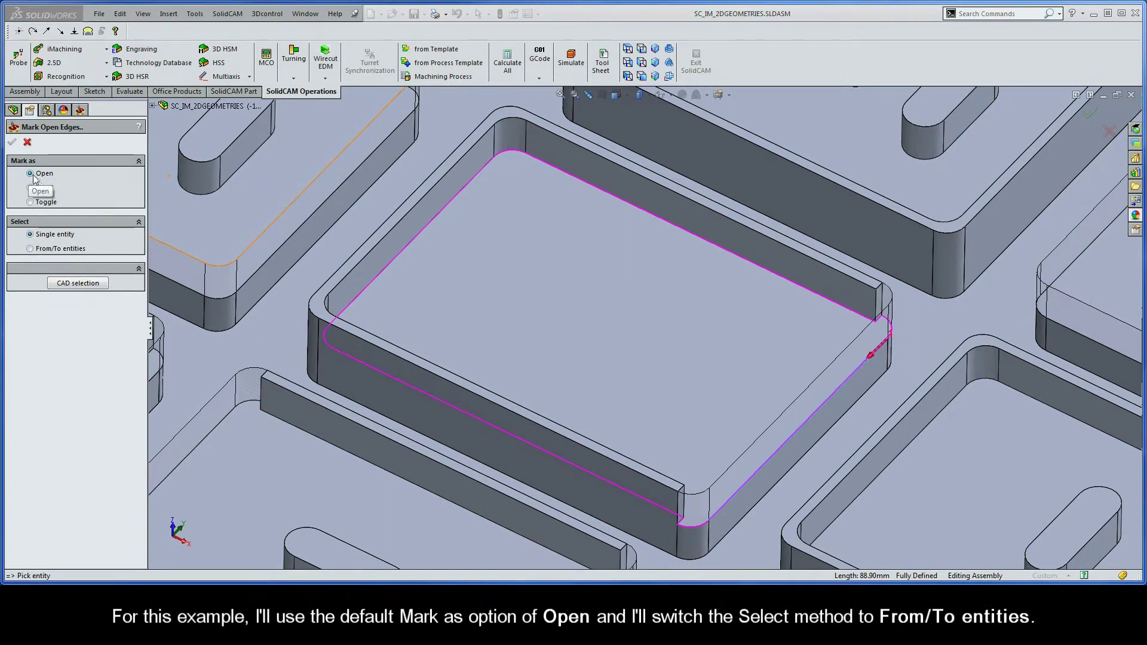
left_click(30, 249)
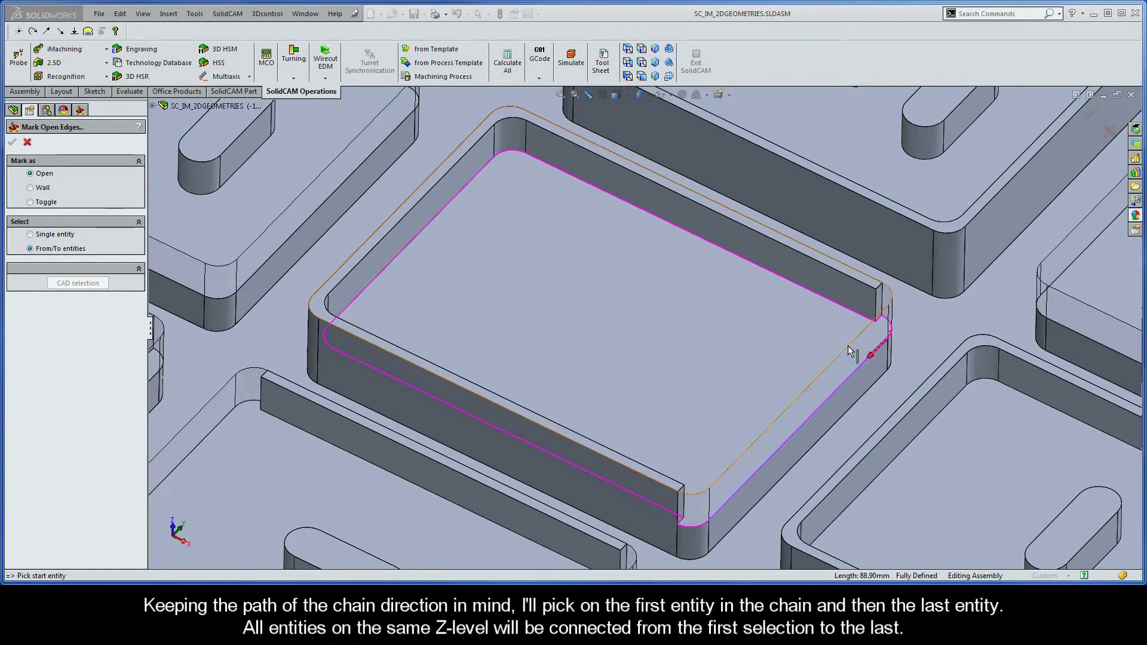
left_click(891, 329)
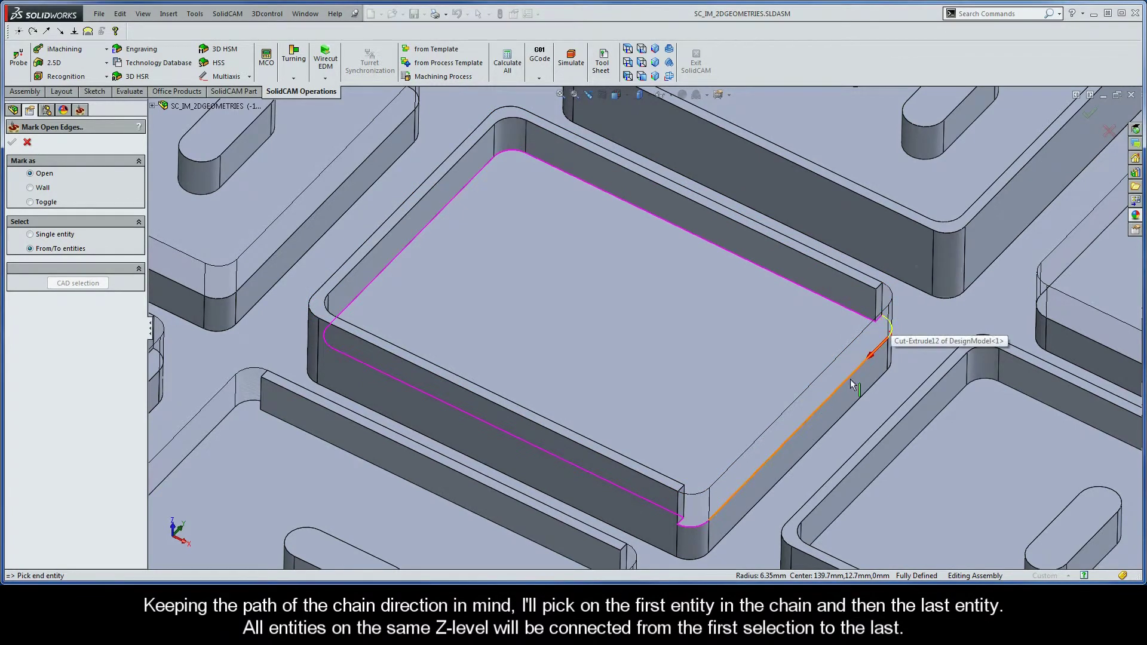
left_click(684, 525)
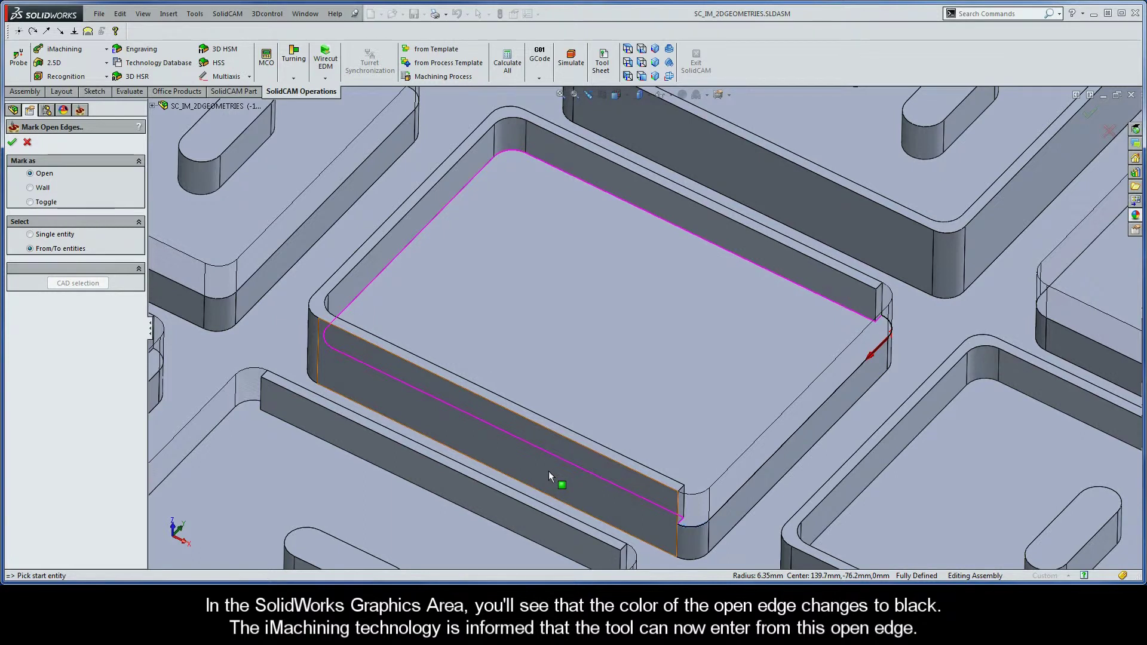
left_click(13, 143)
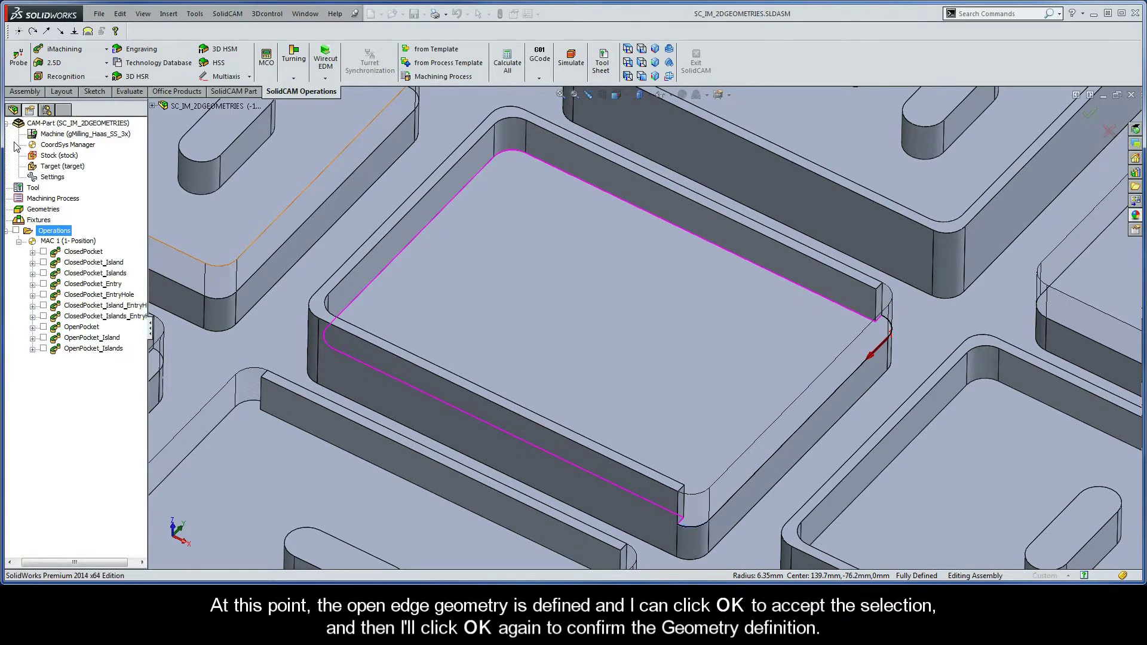
left_click(13, 143)
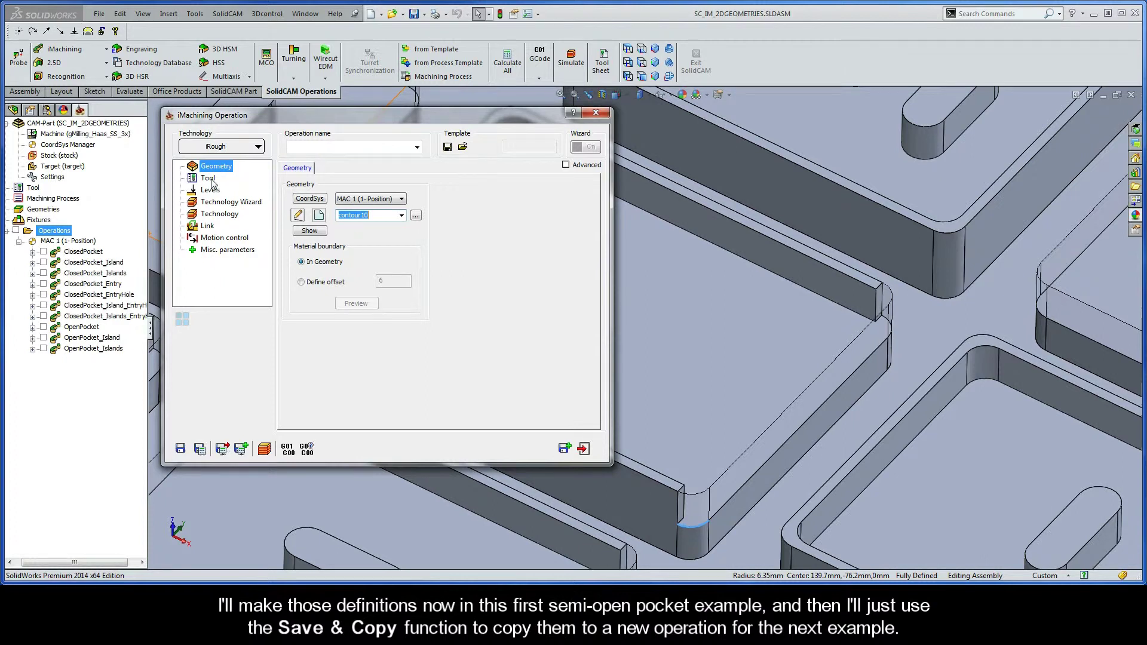
Step: Assign the 8 mm end mill, tool number 1 in the part tool table, to the operation
left_click(211, 179)
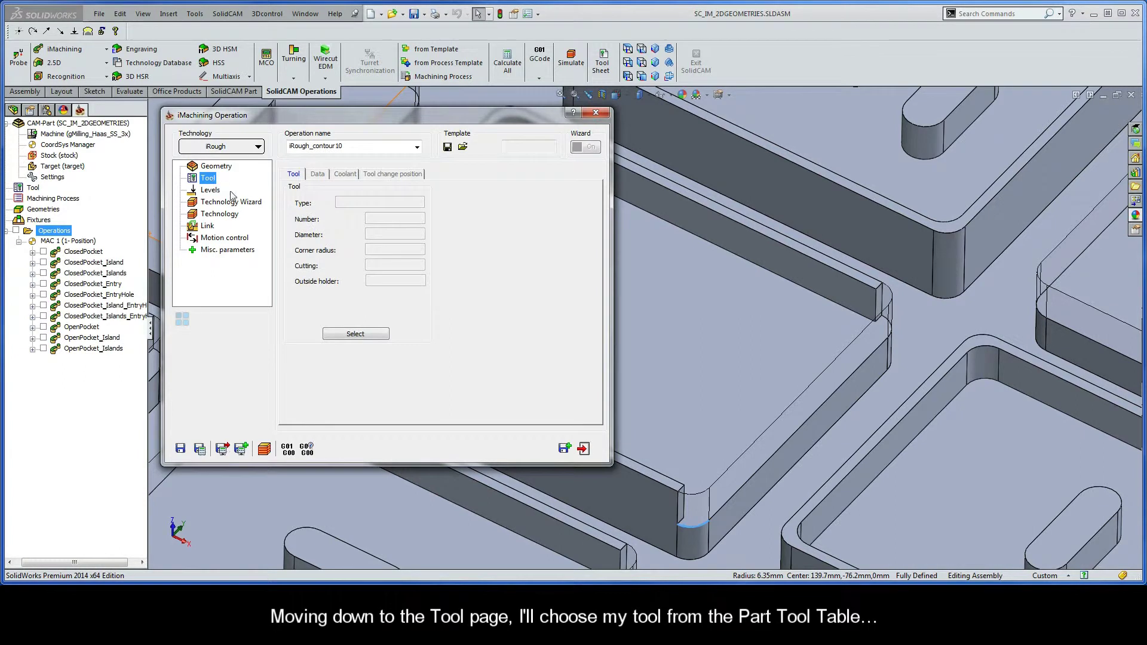
left_click(359, 333)
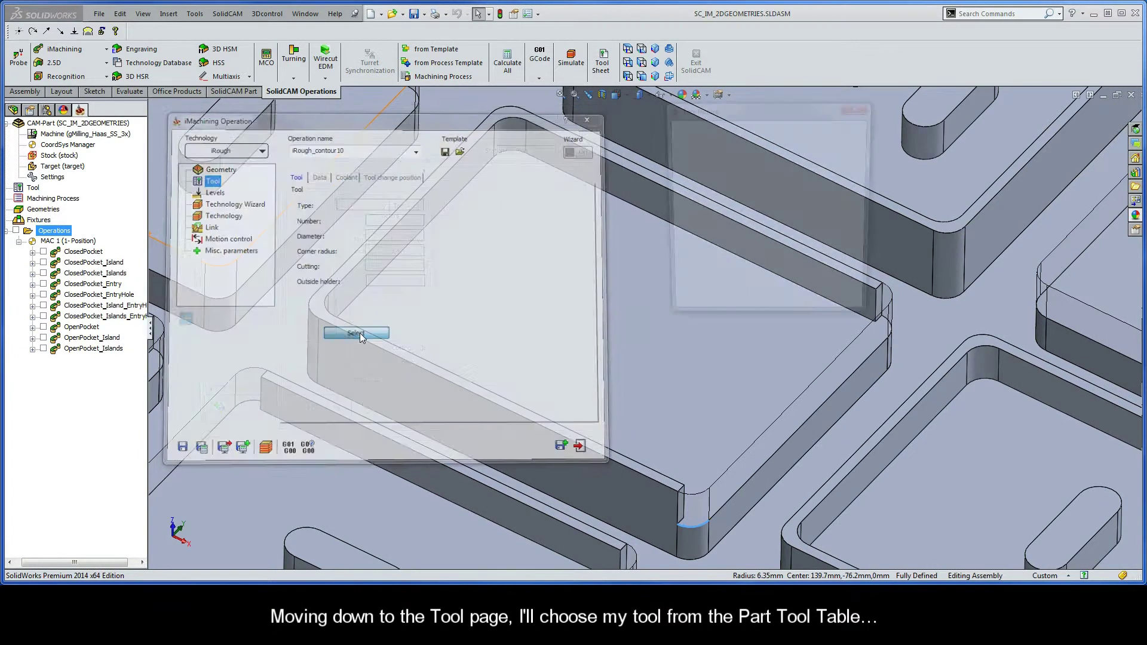
left_click(275, 175)
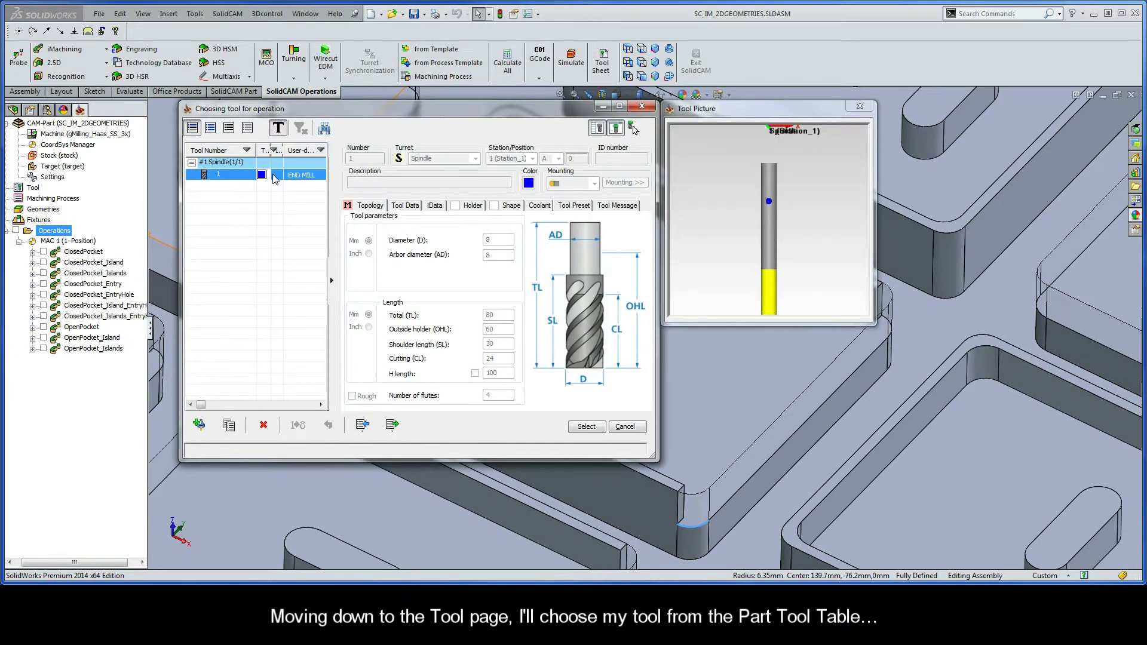
left_click(586, 426)
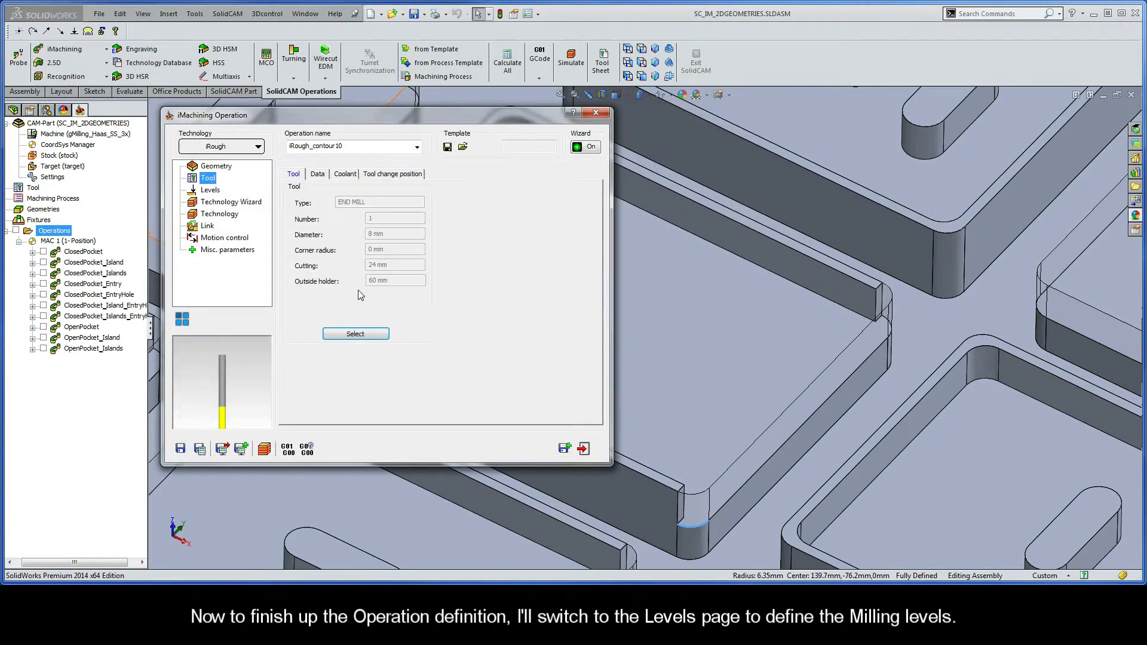
Step: Define the milling levels from the model: upper level 0 on the stock's top face, pocket depth 12.7 at the pocket's bottom edge
left_click(214, 192)
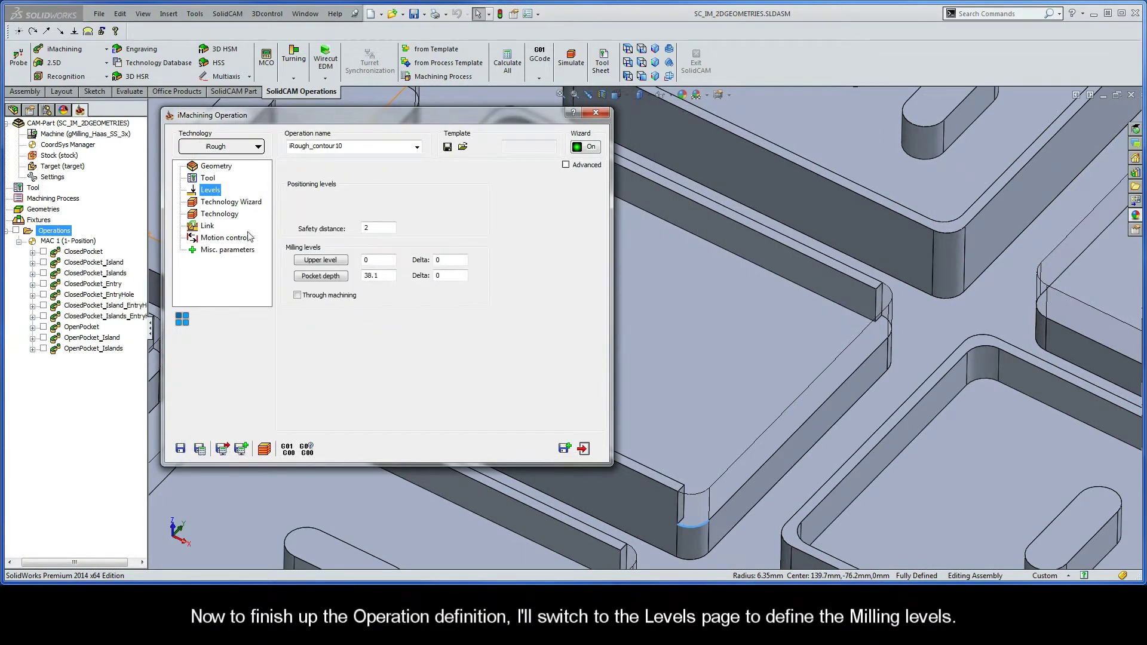
left_click(319, 261)
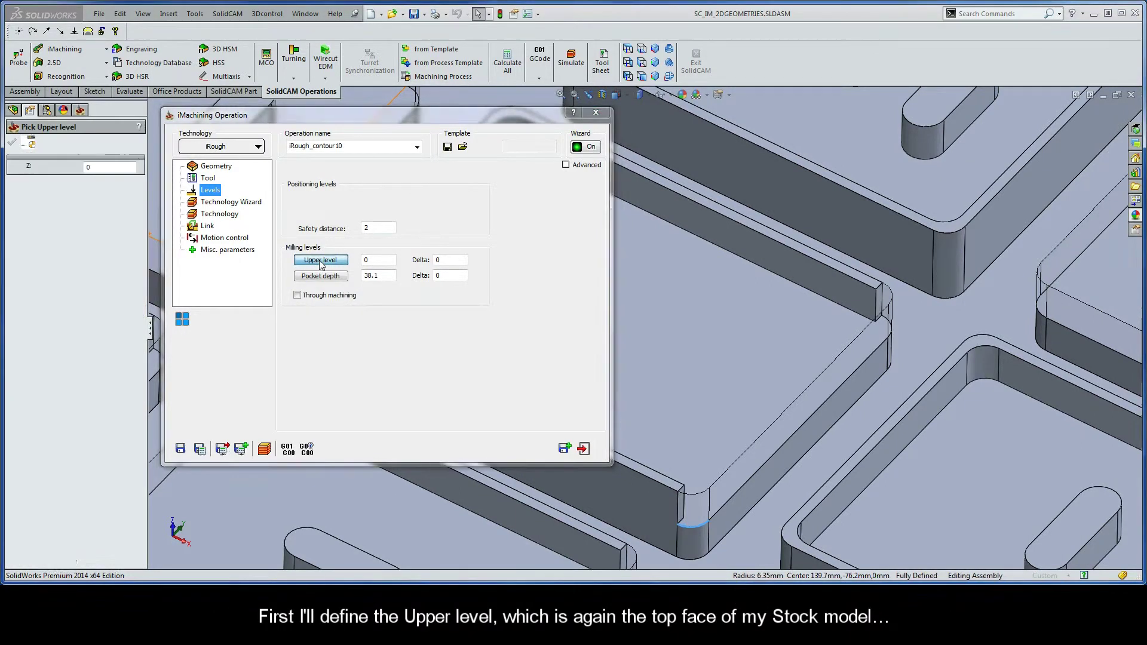
left_click(472, 291)
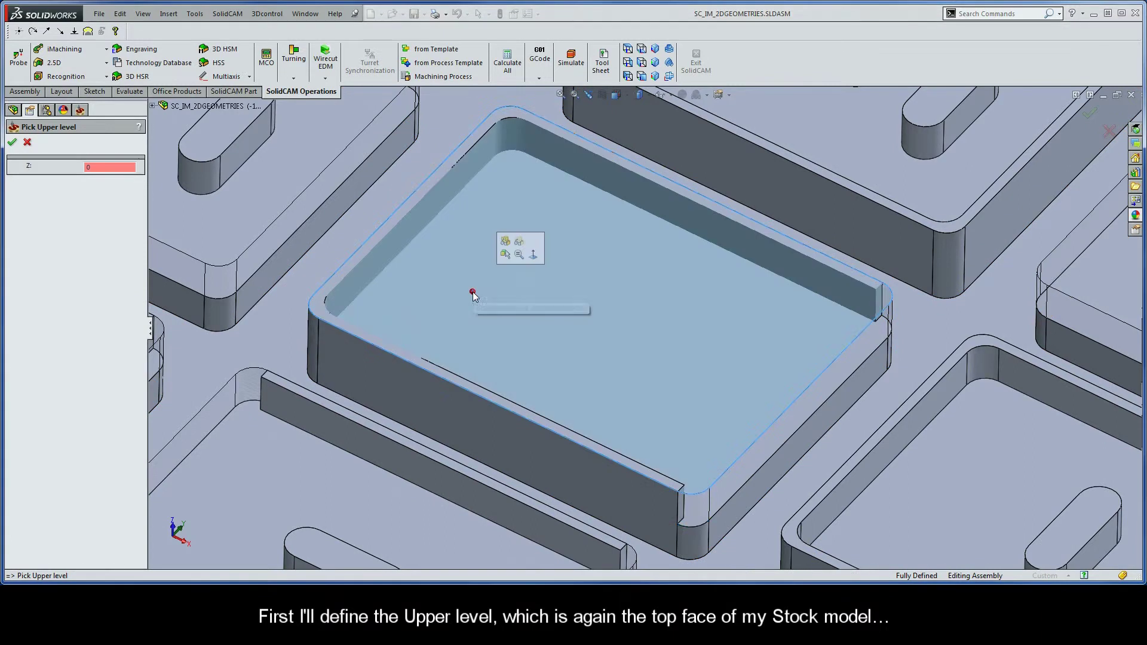
left_click(12, 143)
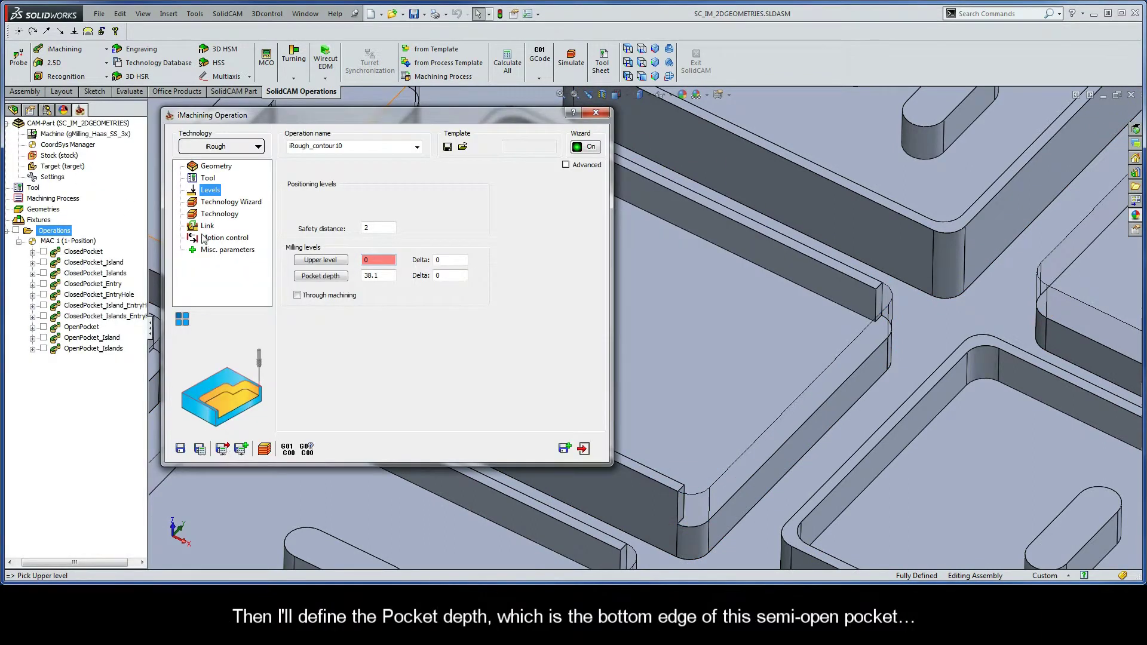
left_click(321, 277)
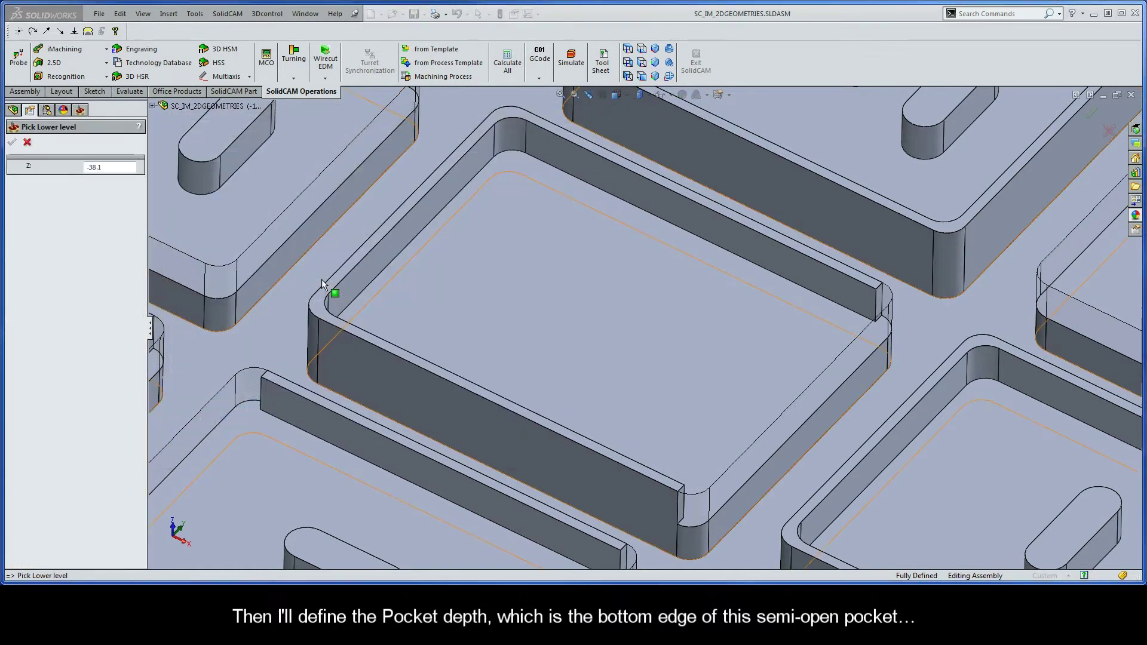
left_click(524, 153)
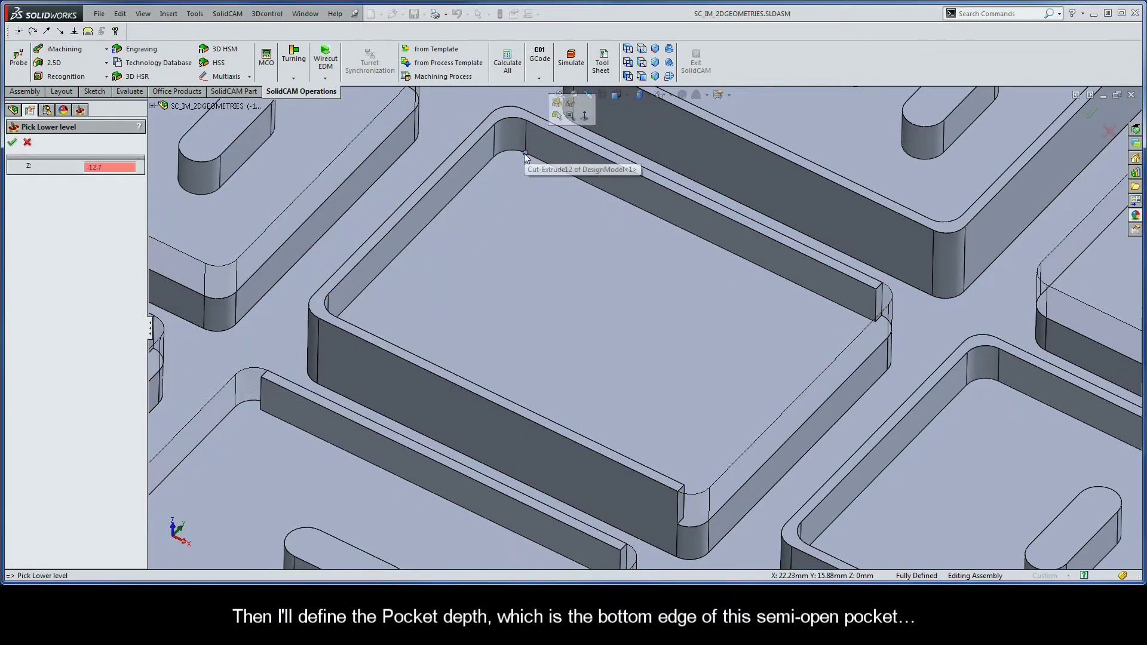
left_click(12, 143)
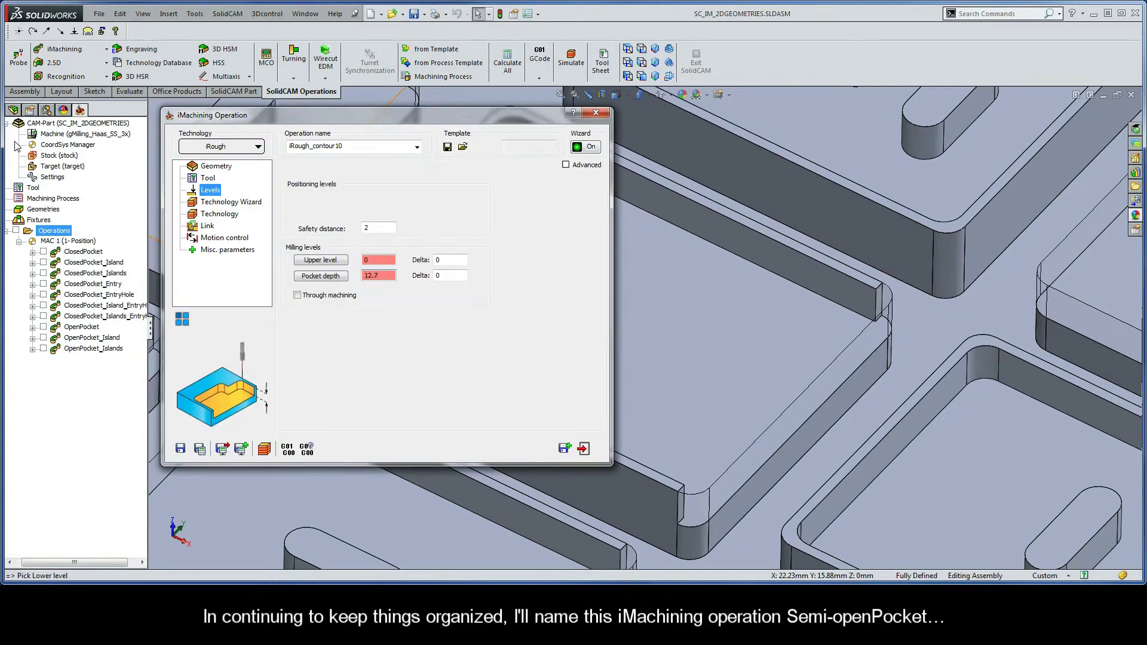
Step: Name the operation Semi-openPocket, then save it and calculate its tool path
double_click(346, 146)
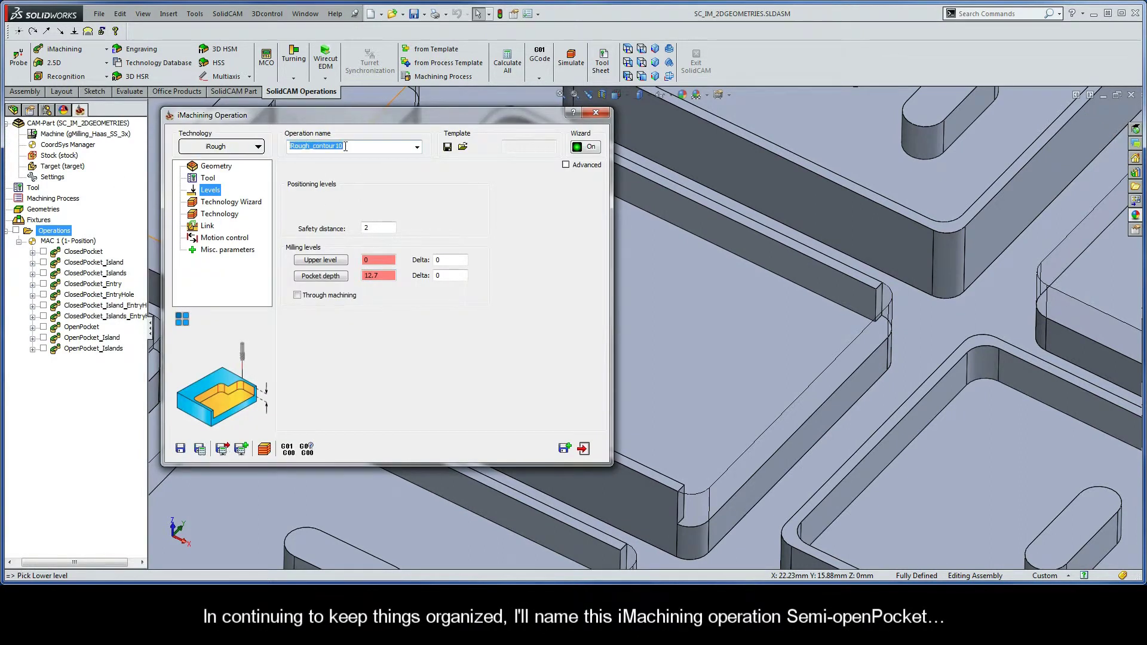
type("Semi-openPocket")
left_click(201, 449)
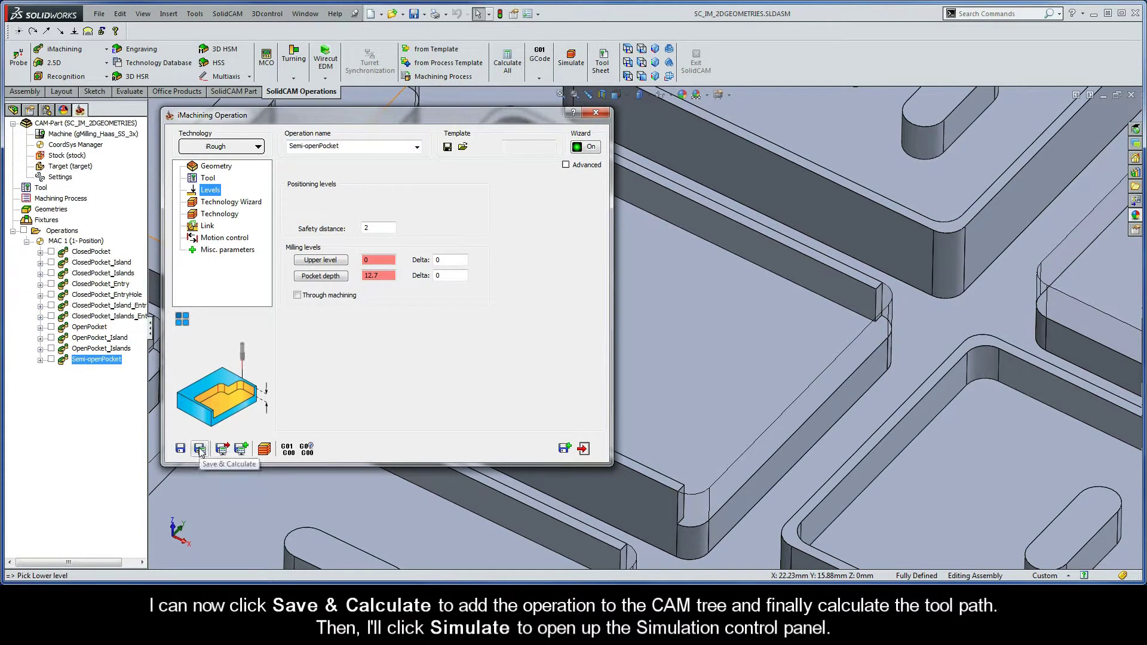
Step: Simulate the Semi-openPocket tool path in Host CAD mode, increasing the simulation speed while it plays
left_click(264, 449)
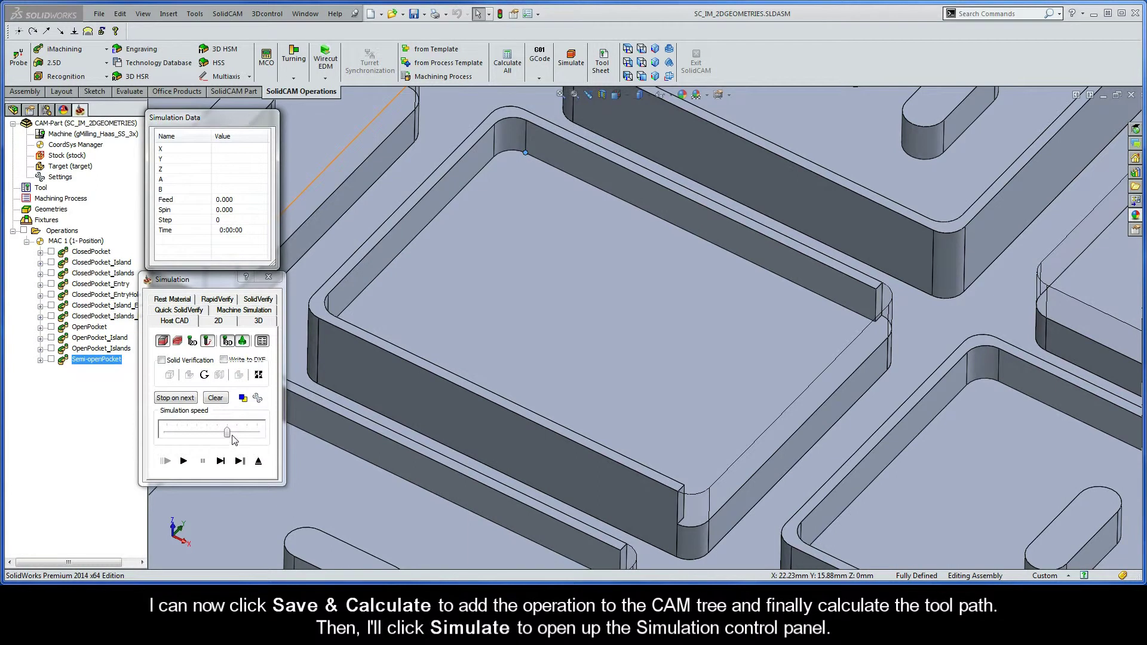
left_click(184, 461)
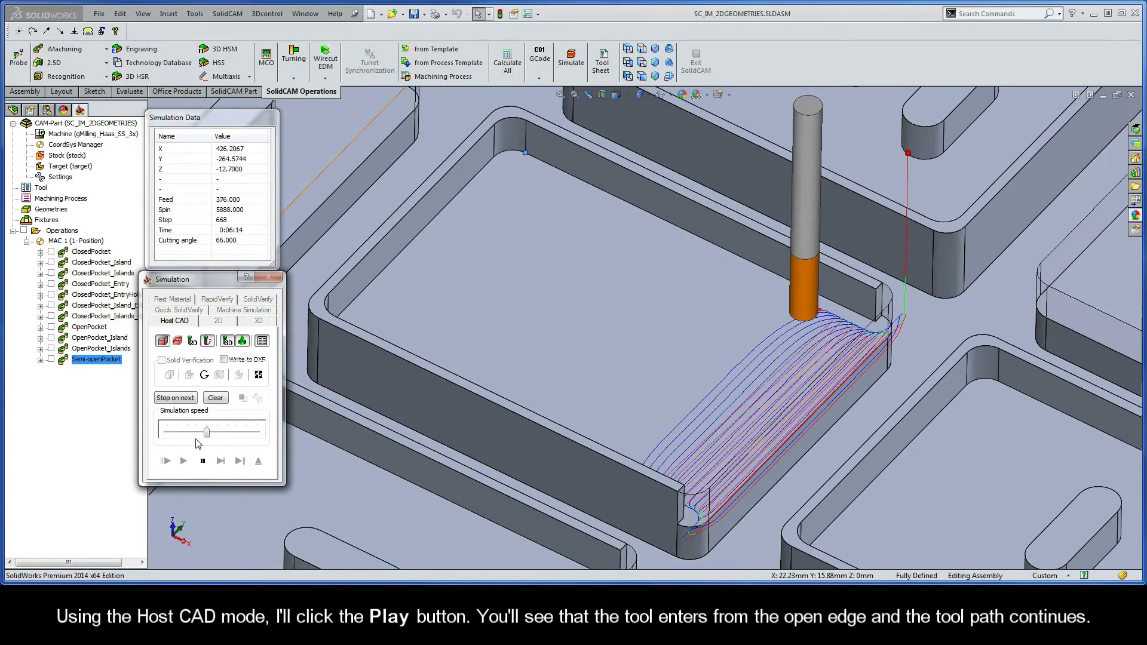
left_click_drag(207, 432, 228, 434)
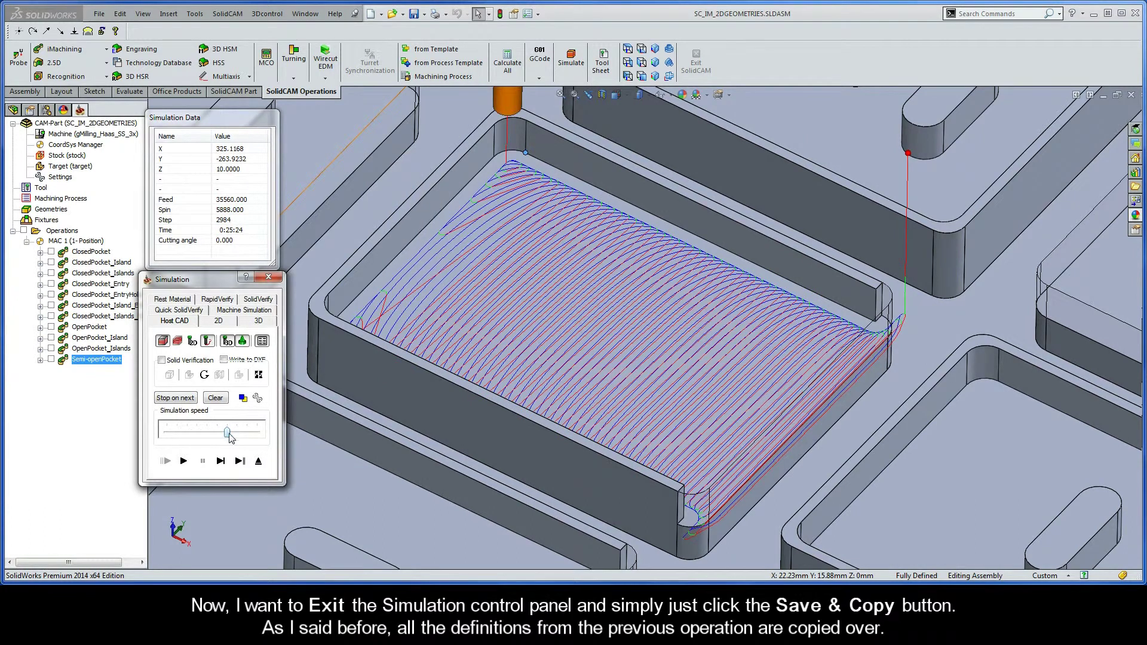
Step: Exit the simulation, save and copy the Semi-openPocket operation, and start a new geometry definition in the copy
left_click(258, 460)
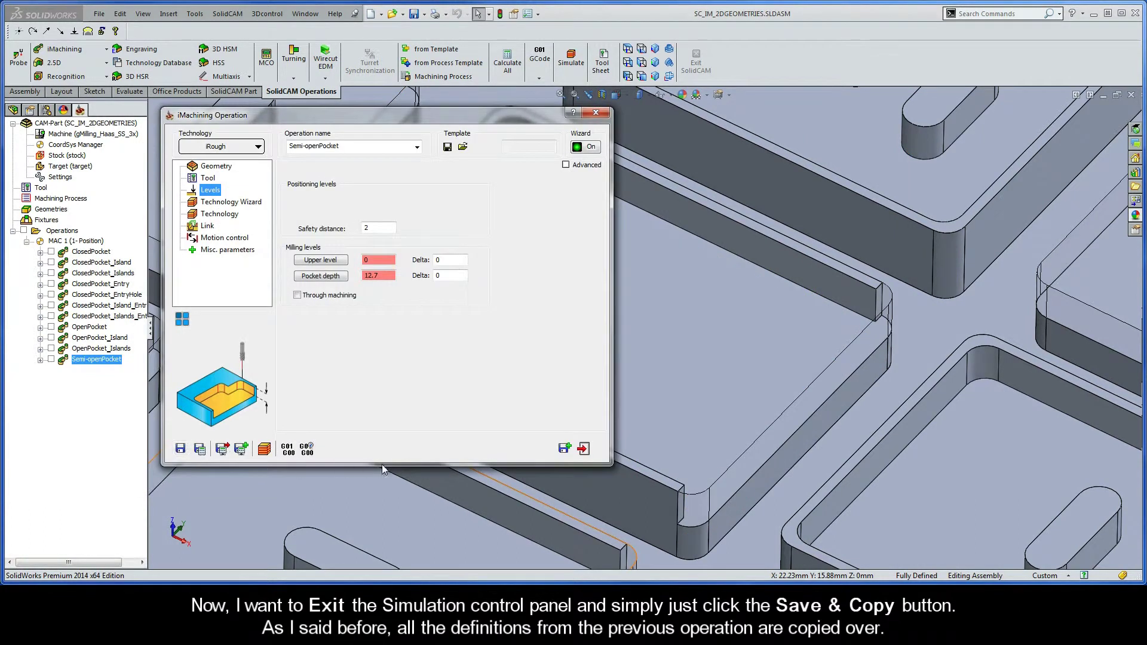
left_click(564, 449)
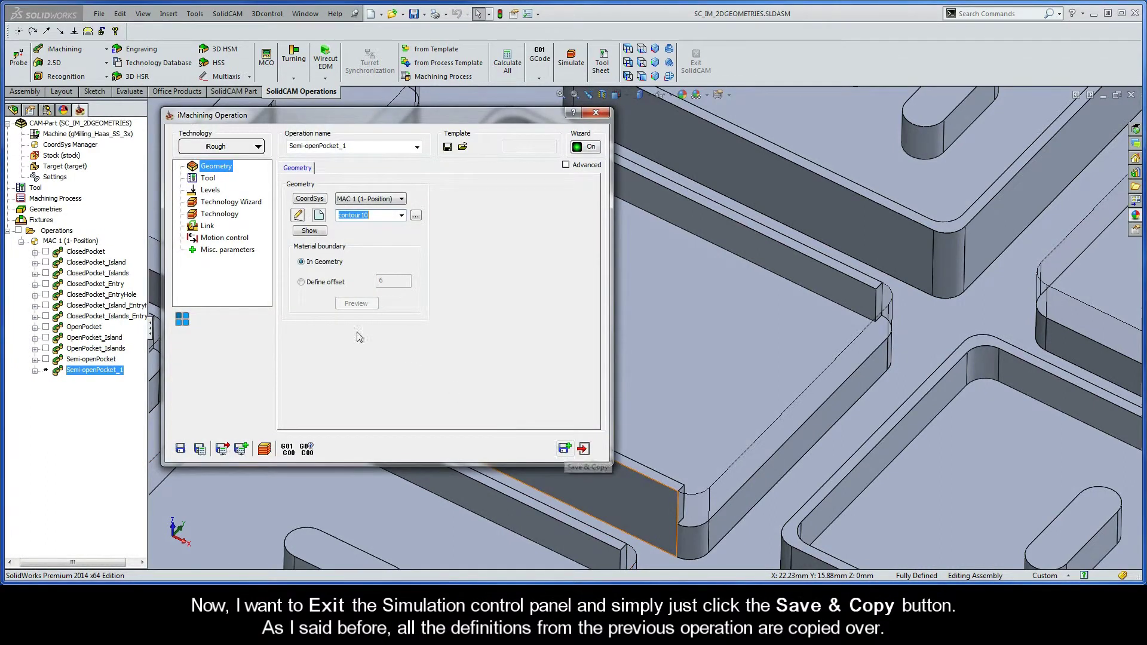
left_click(208, 179)
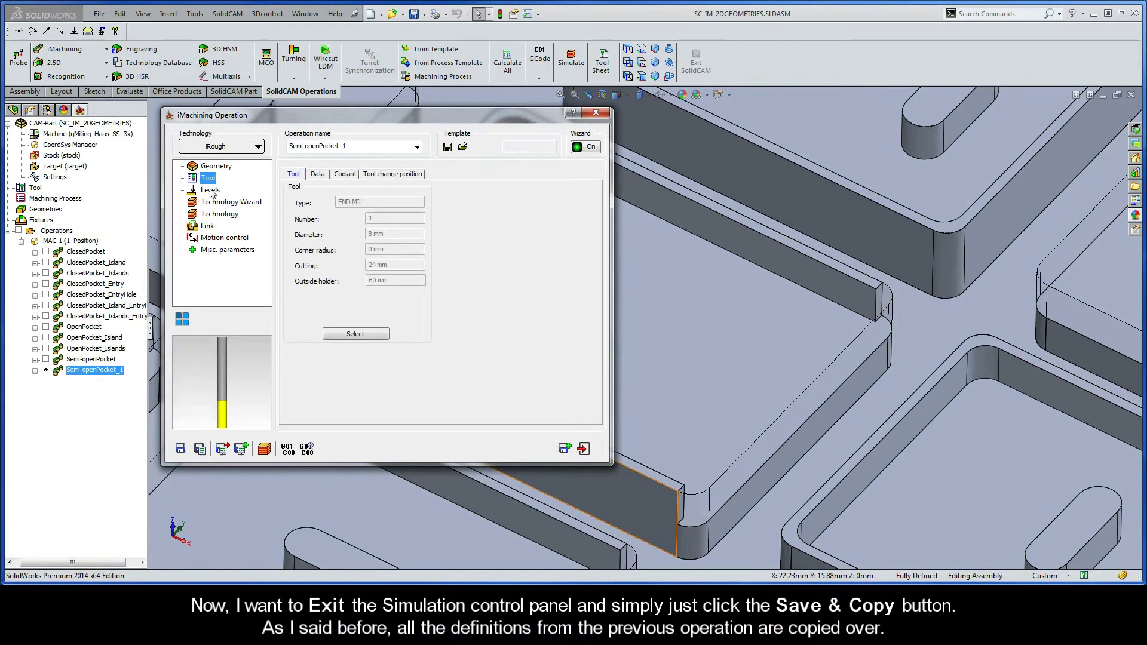
left_click(210, 191)
left_click(213, 167)
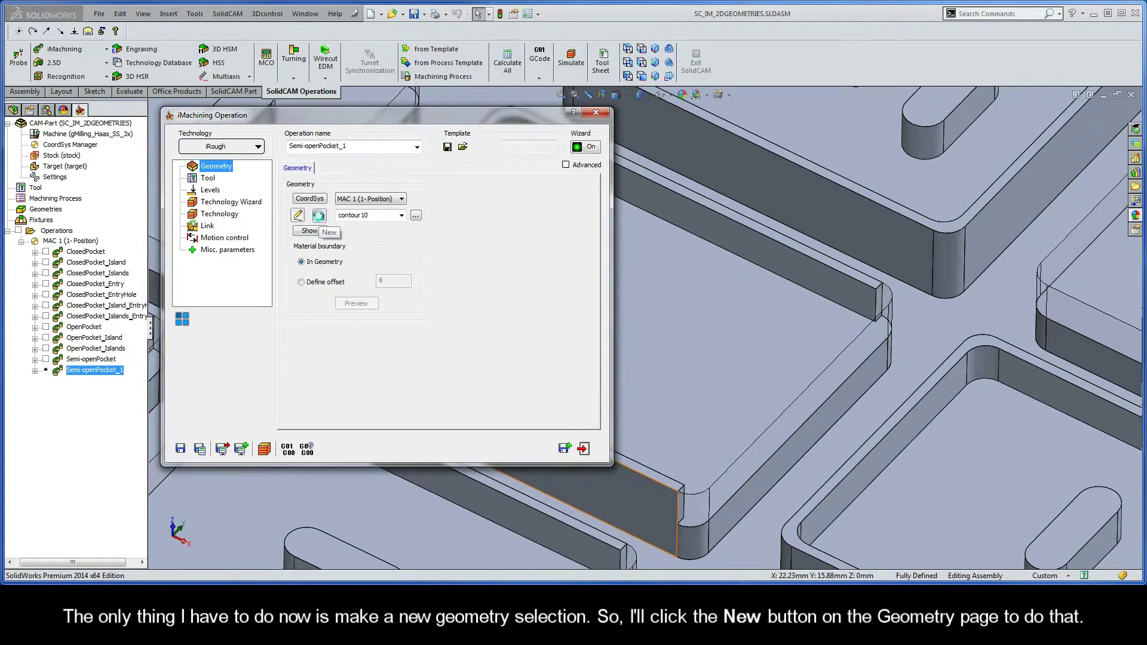
left_click(319, 216)
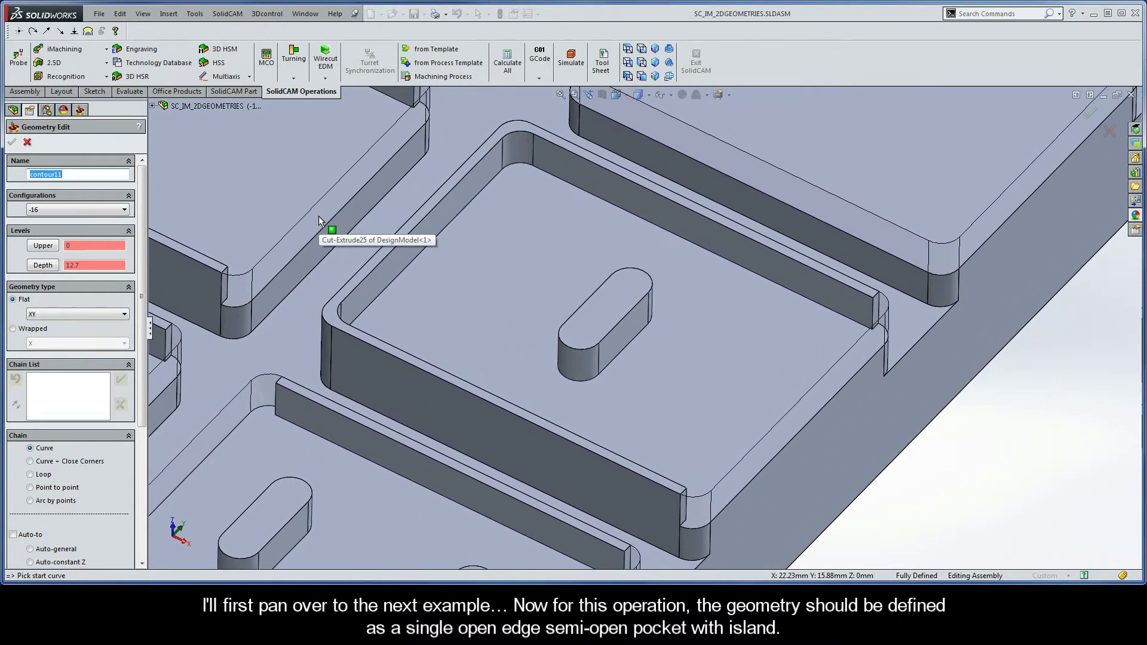
Step: Chain the lower contour of the pocket with one island from its open-side edge using Auto-constant Z, and accept the chain
scroll(145, 316, "down", 2)
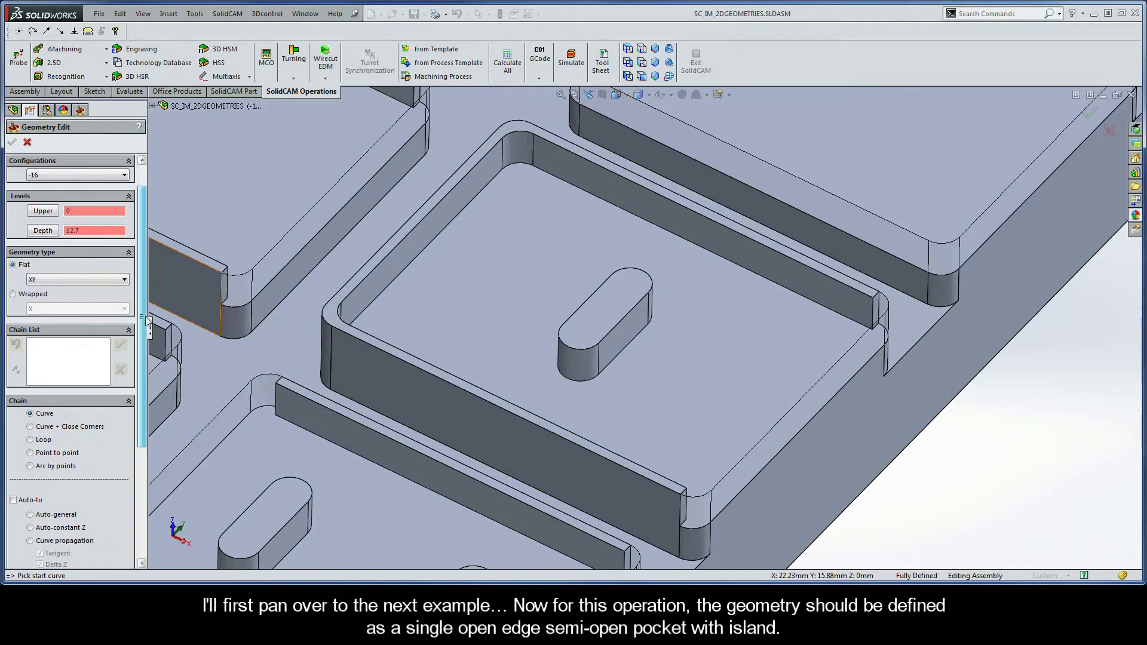
left_click_drag(145, 316, 150, 371)
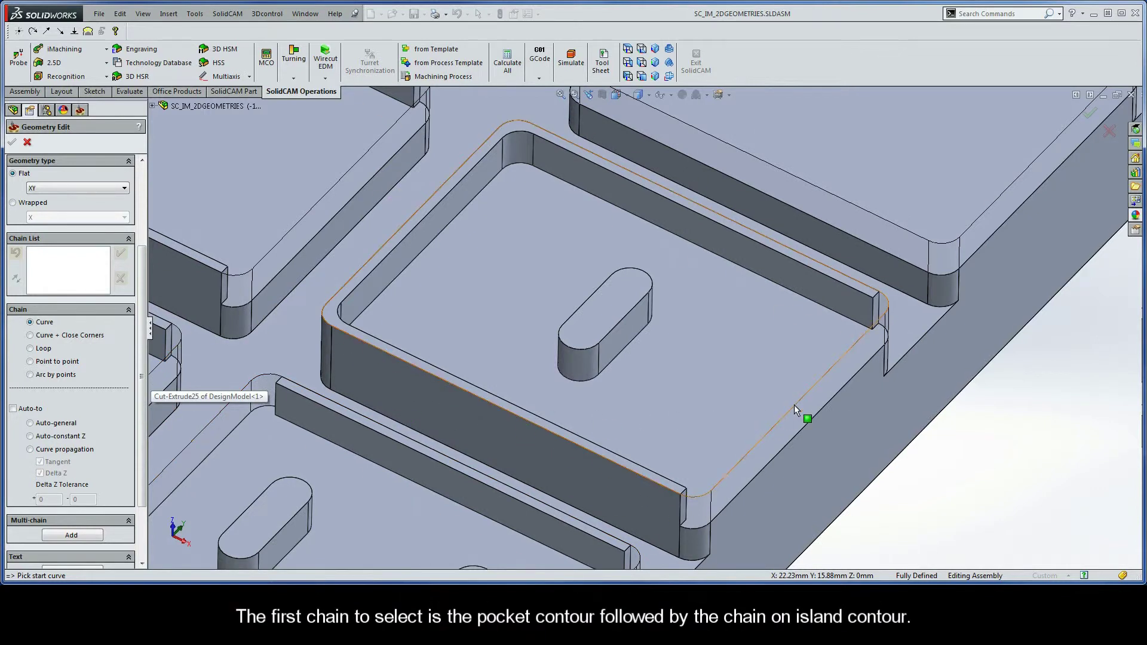
left_click(866, 363)
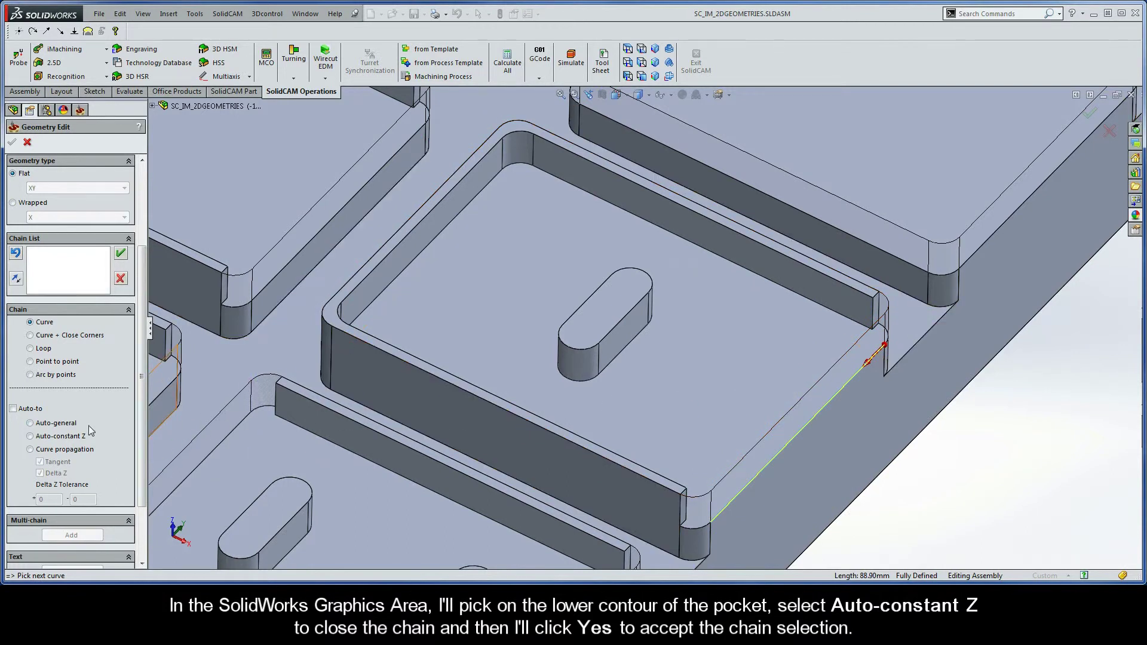
left_click(30, 436)
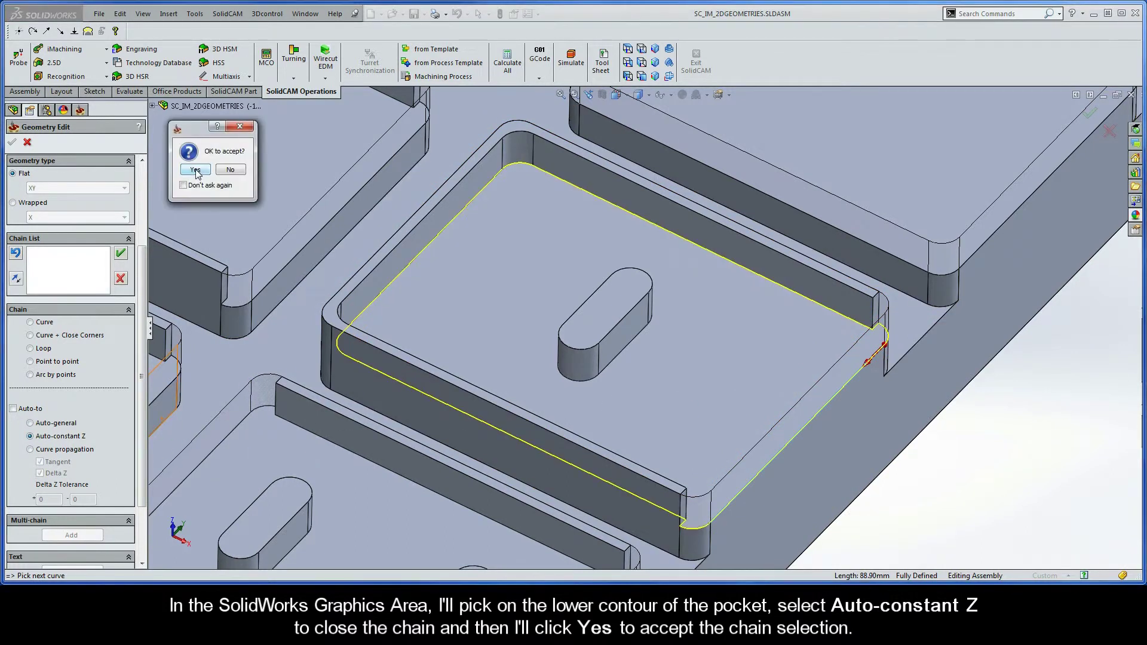
left_click(196, 170)
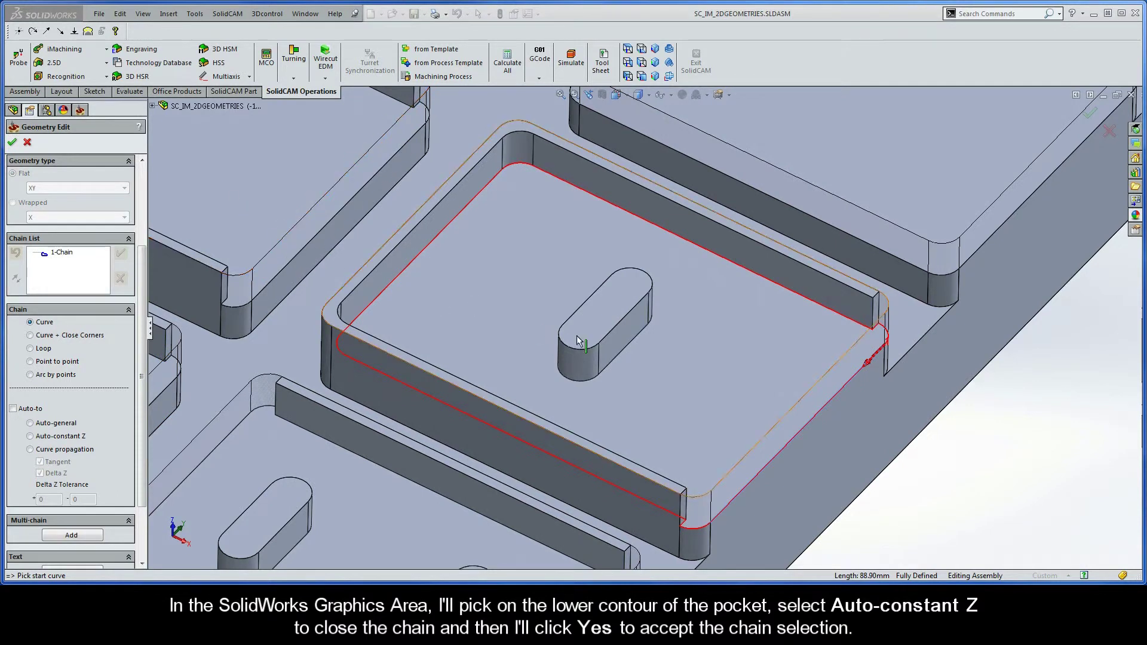
Step: Add the island's bottom contour as a second chain using Auto-constant Z
left_click(635, 339)
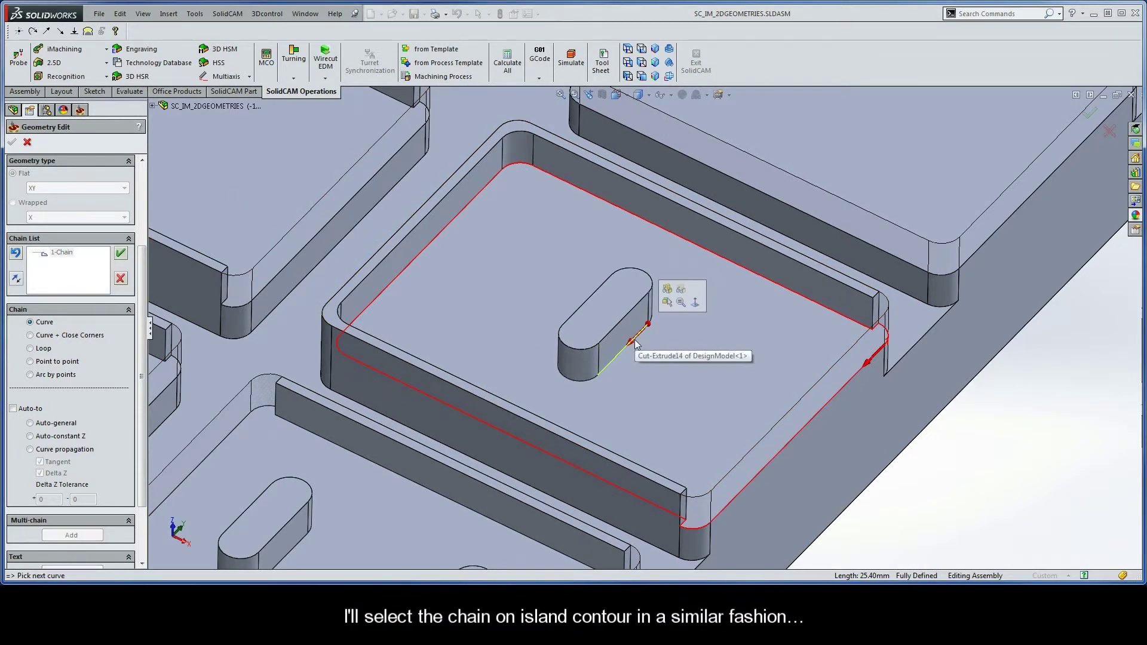
left_click(54, 437)
left_click(196, 169)
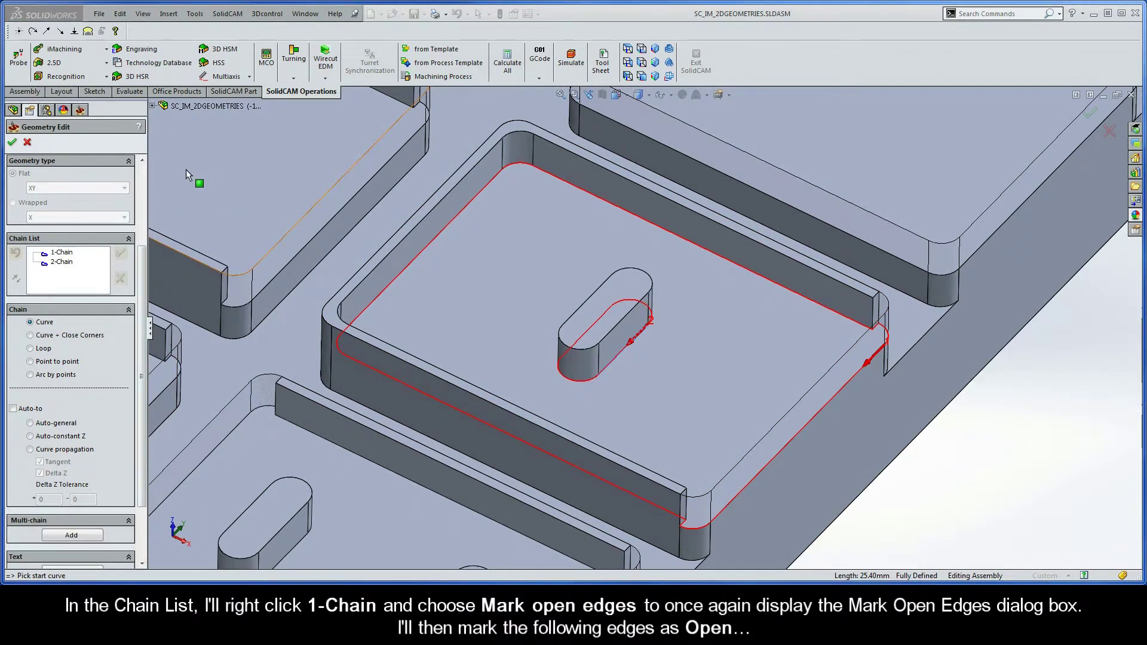
Step: Mark the open side of the pocket chain as open with From/To entities, from corner arc to corner arc, and confirm the geometry
right_click(62, 253)
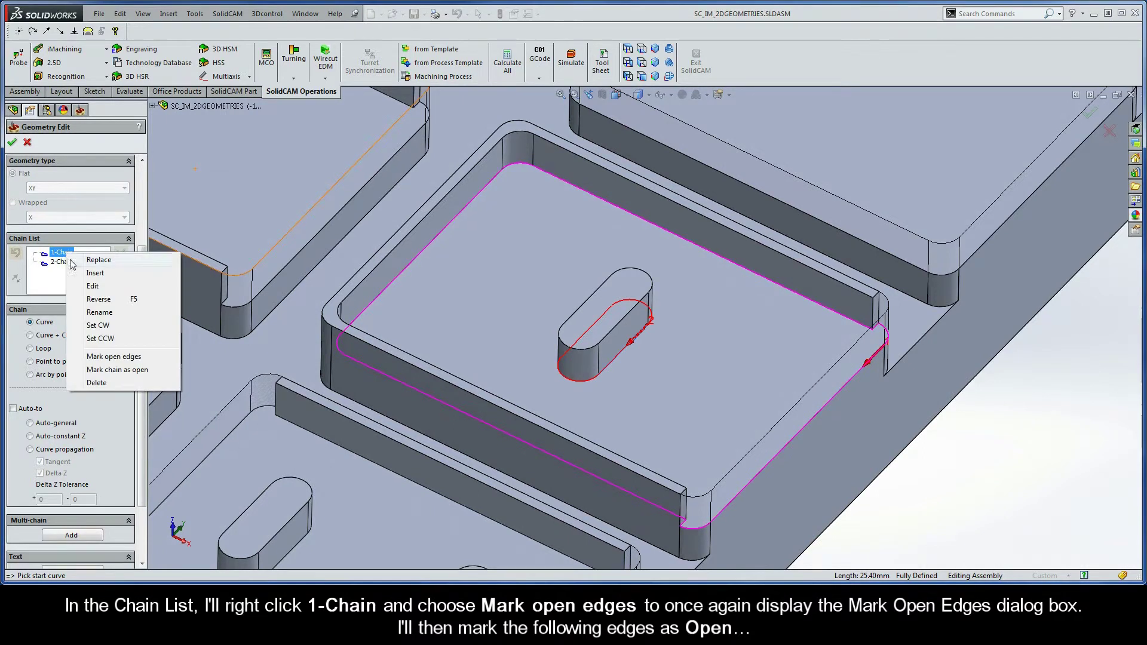
left_click(133, 358)
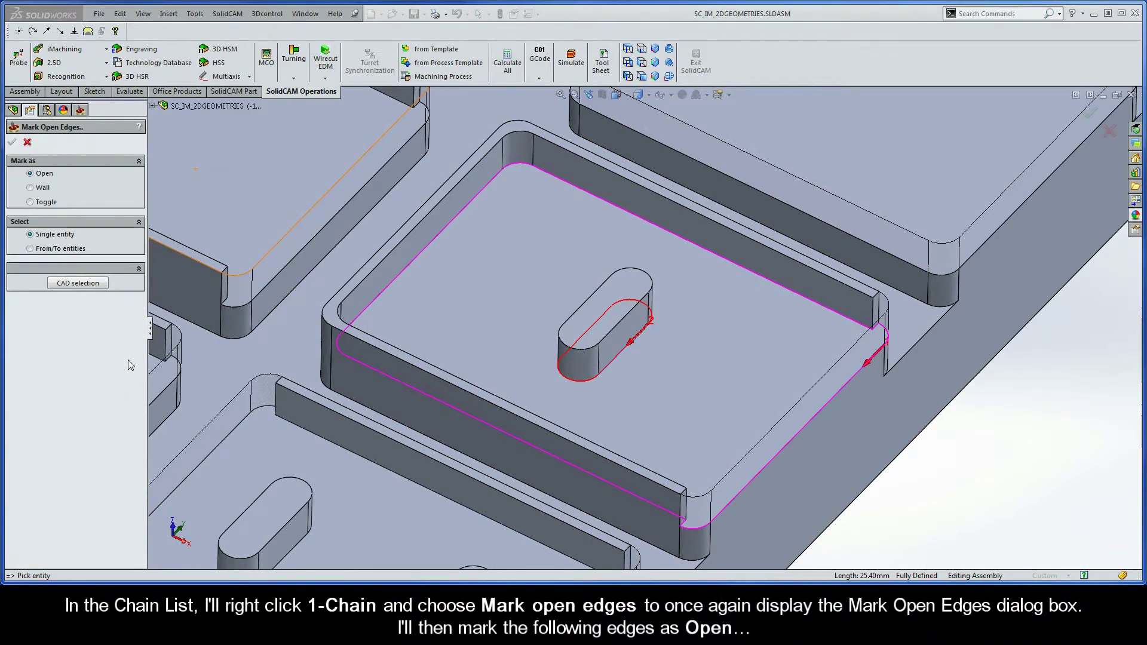
left_click(29, 248)
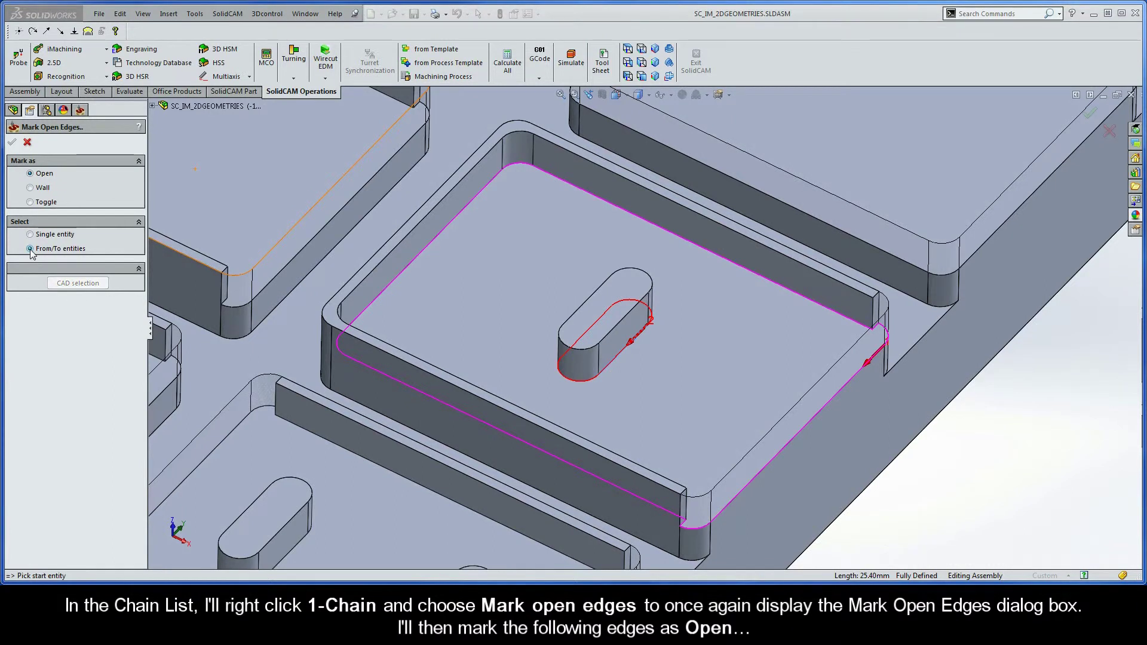
left_click(887, 338)
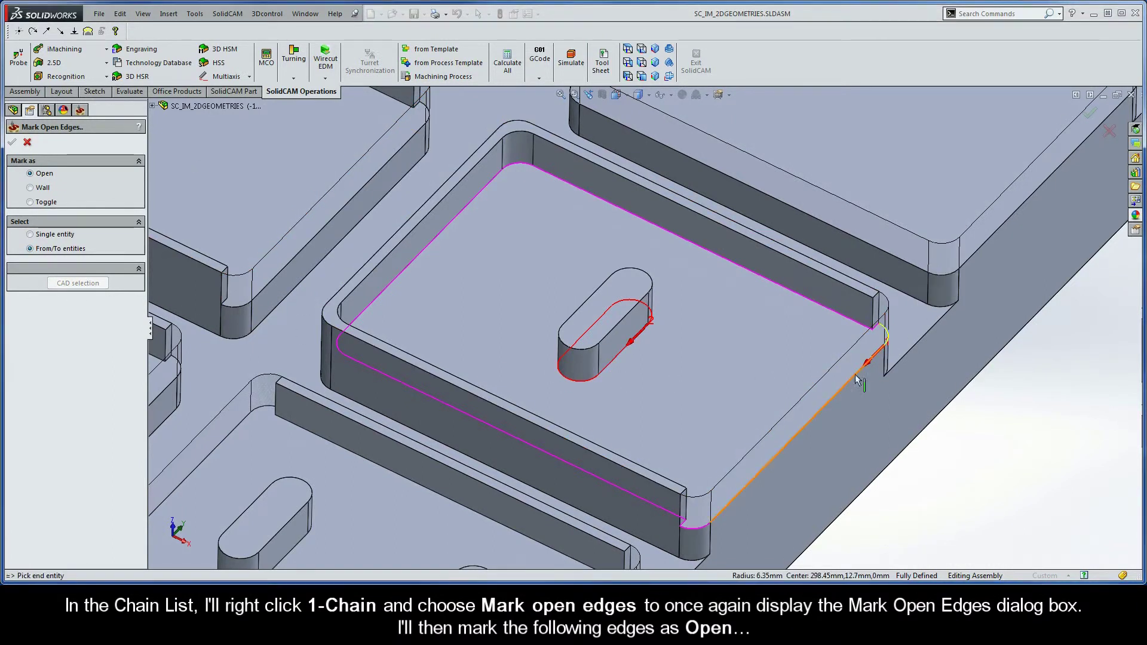
left_click(701, 533)
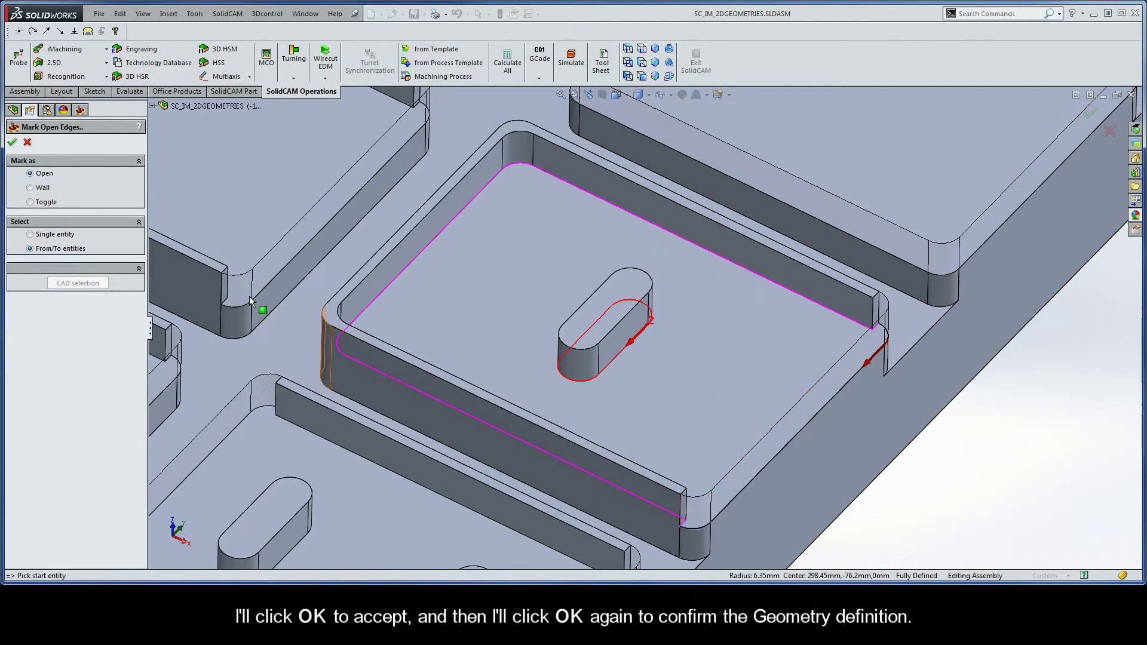
left_click(12, 141)
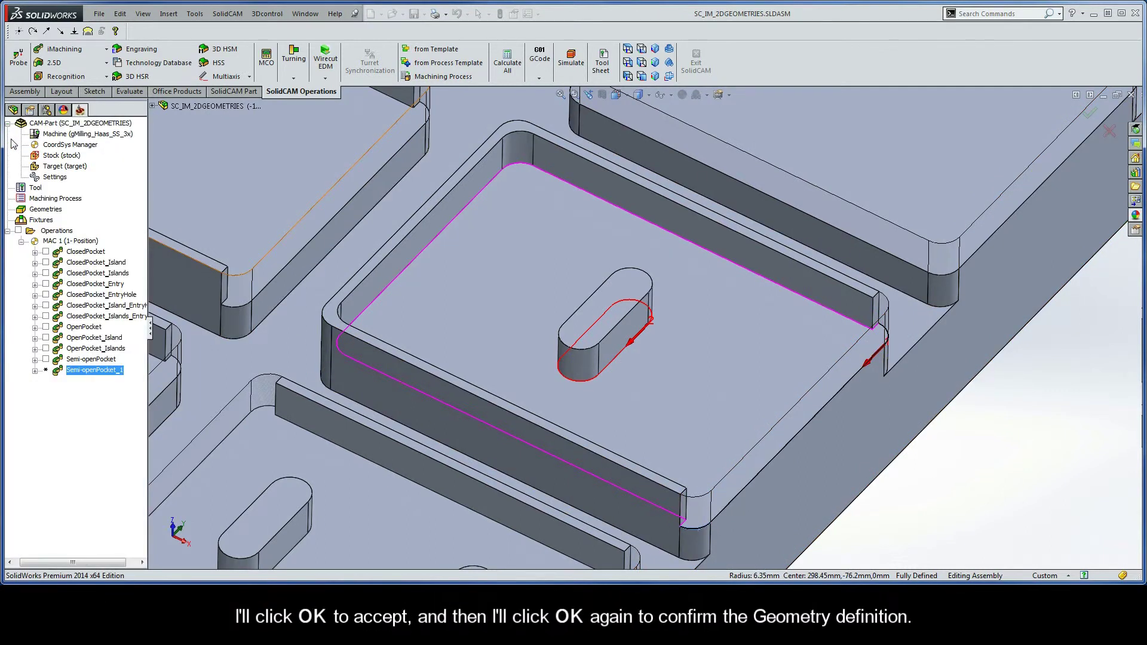
left_click(12, 141)
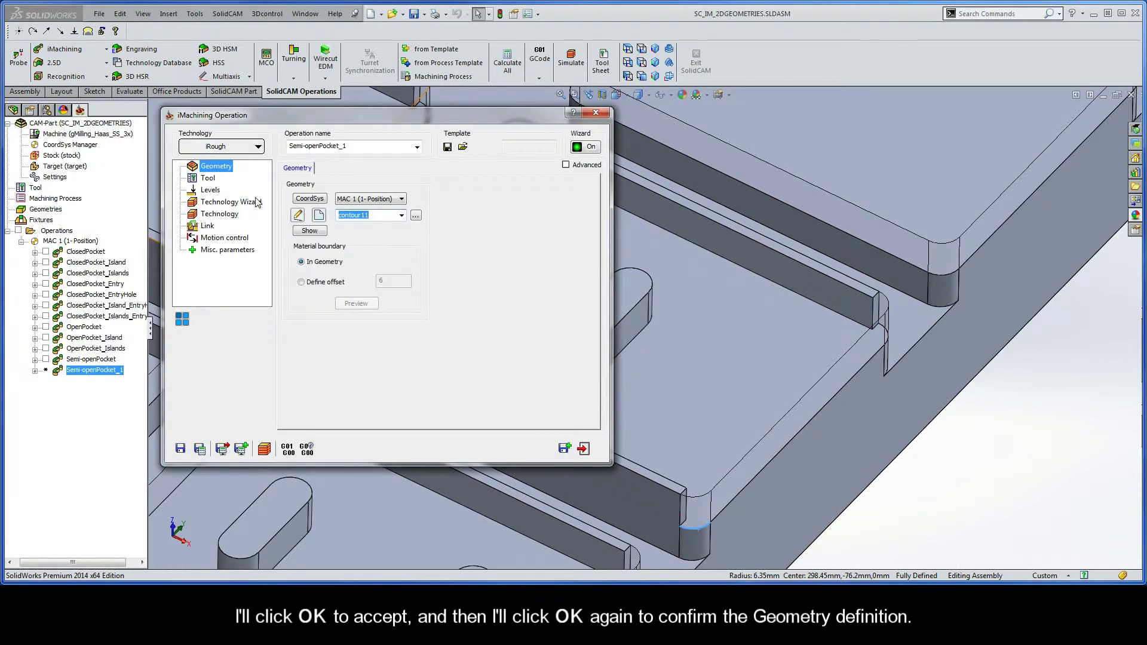
Step: Name the copied operation Semi-openPocket_Island, then save and calculate it
left_click(355, 145)
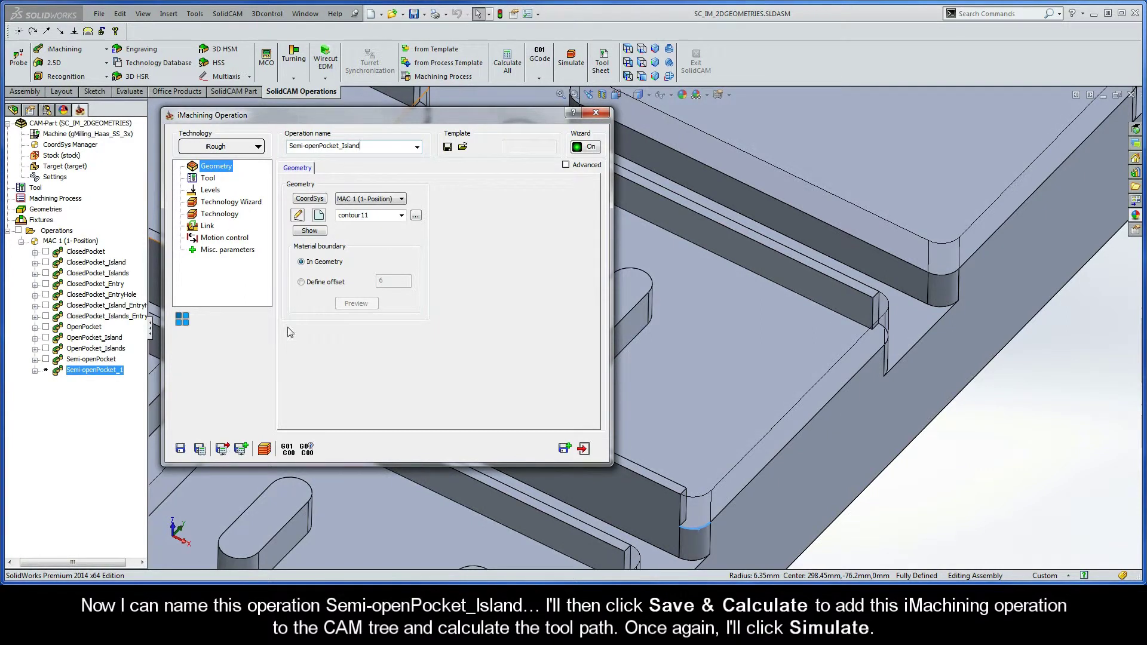
left_click(201, 449)
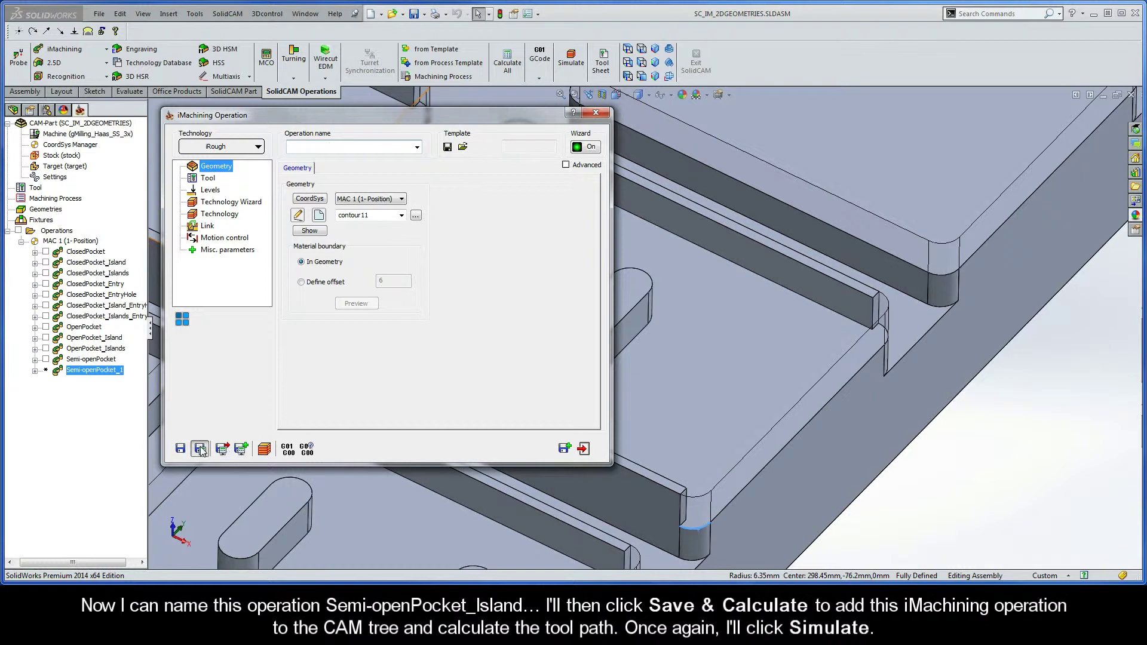
Step: Simulate the Semi-openPocket_Island tool path in Host CAD mode, starting slower and raising the speed during playback, then exit the simulation
left_click(264, 449)
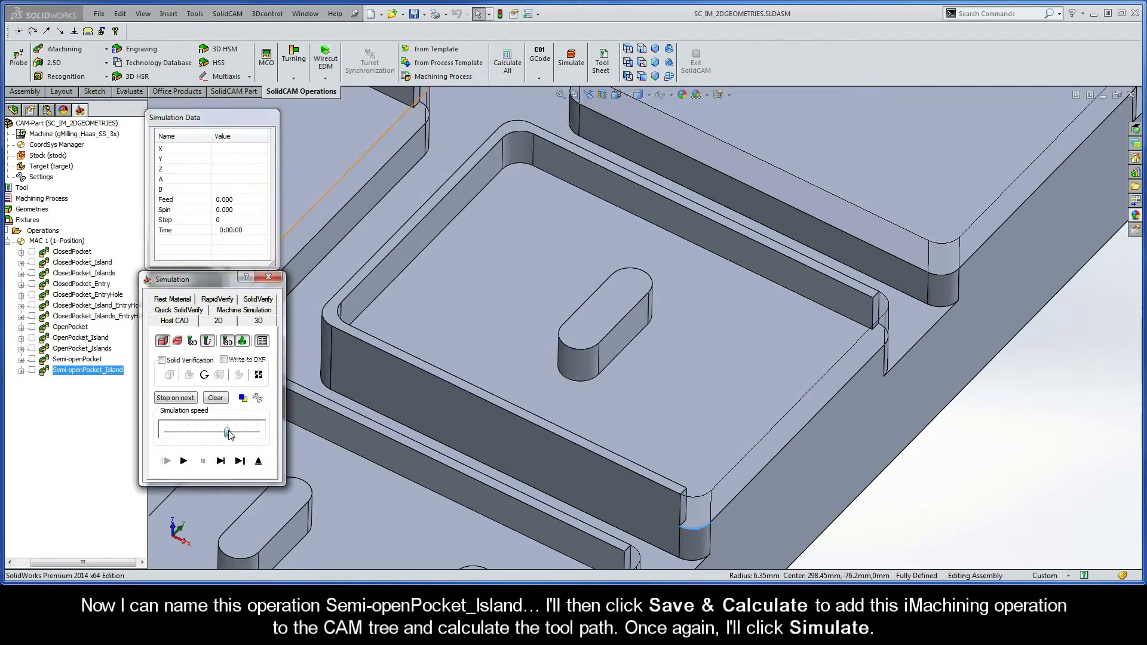
left_click_drag(228, 431, 206, 431)
left_click(184, 461)
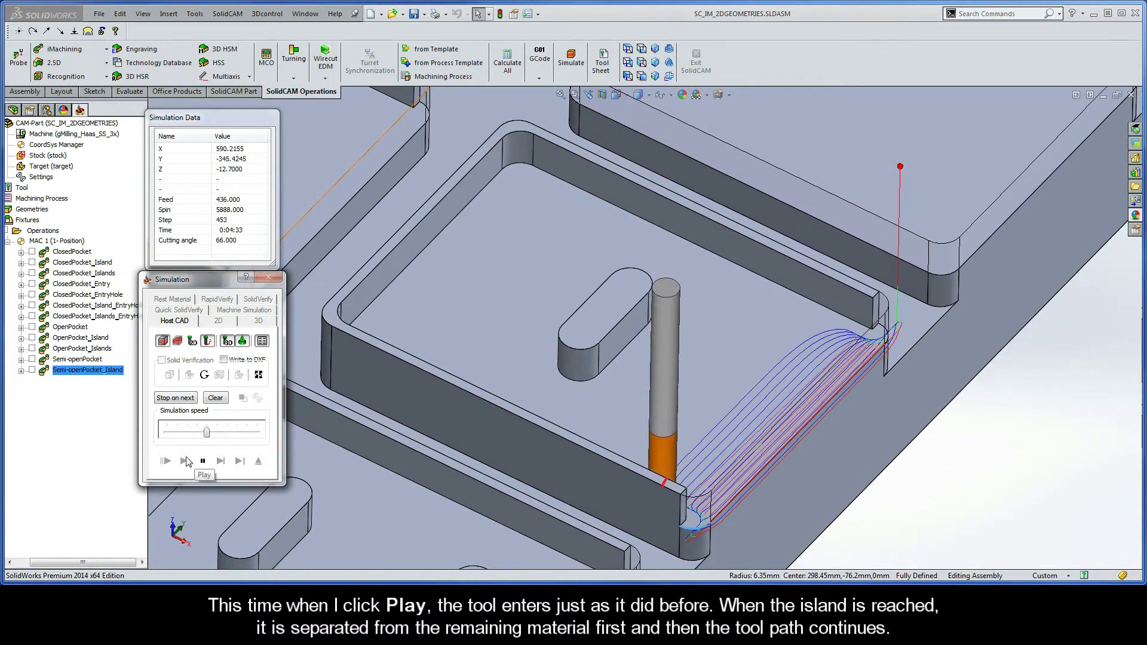
left_click_drag(207, 436, 230, 438)
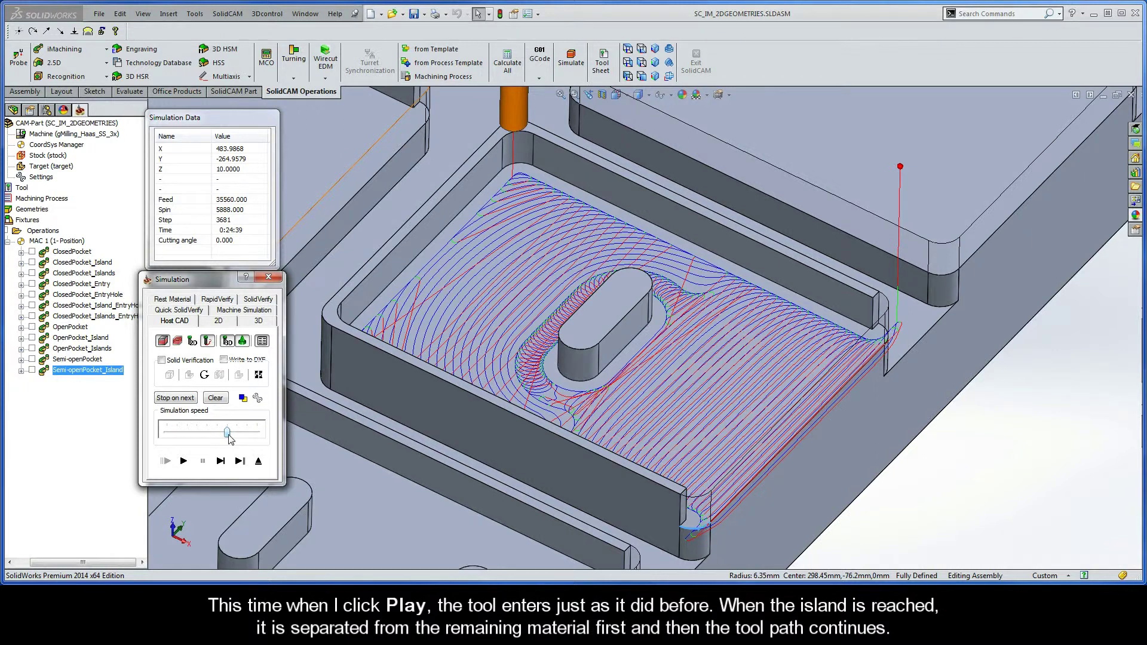
left_click(258, 460)
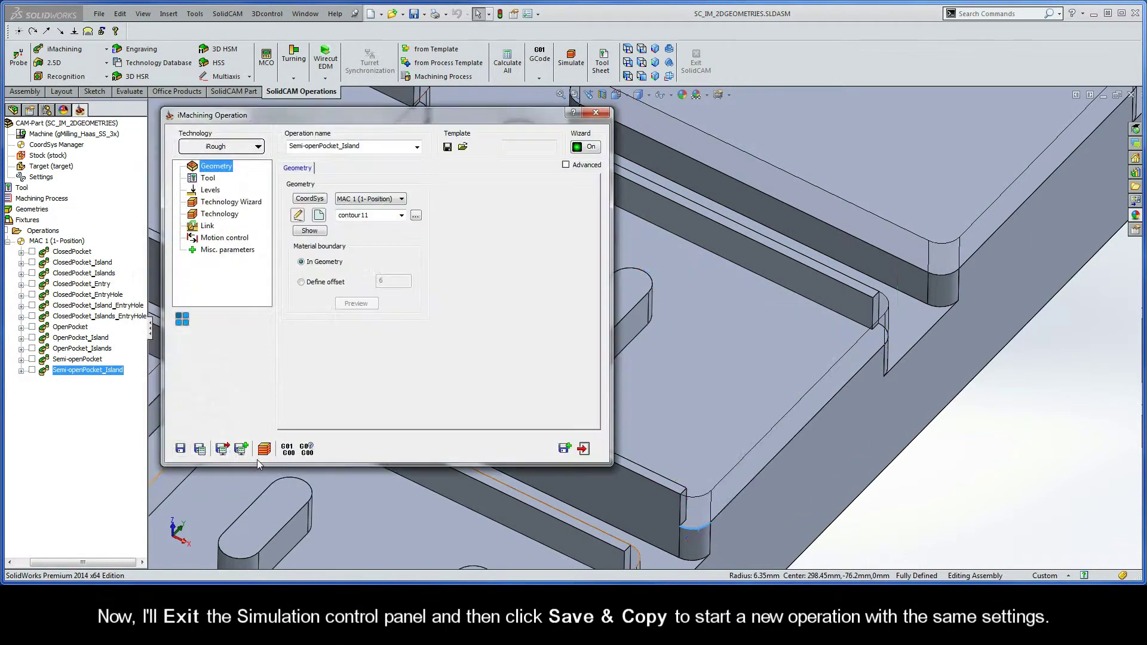
Step: Save and copy the Semi-openPocket_Island operation and start a new geometry definition for the copy
left_click(563, 449)
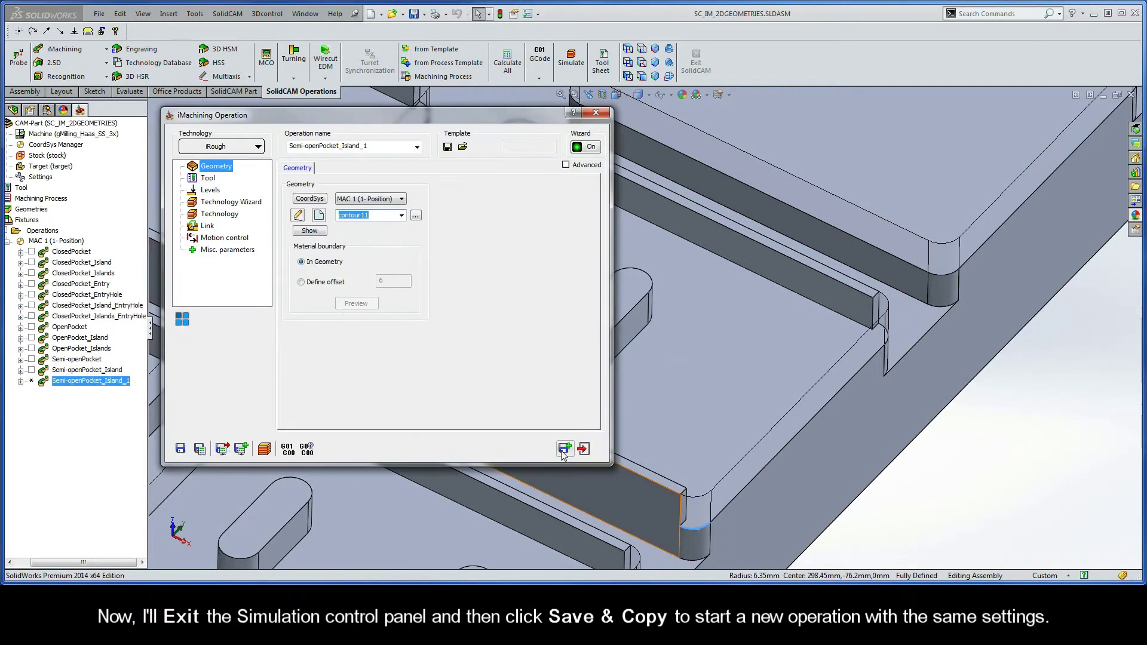
left_click(318, 216)
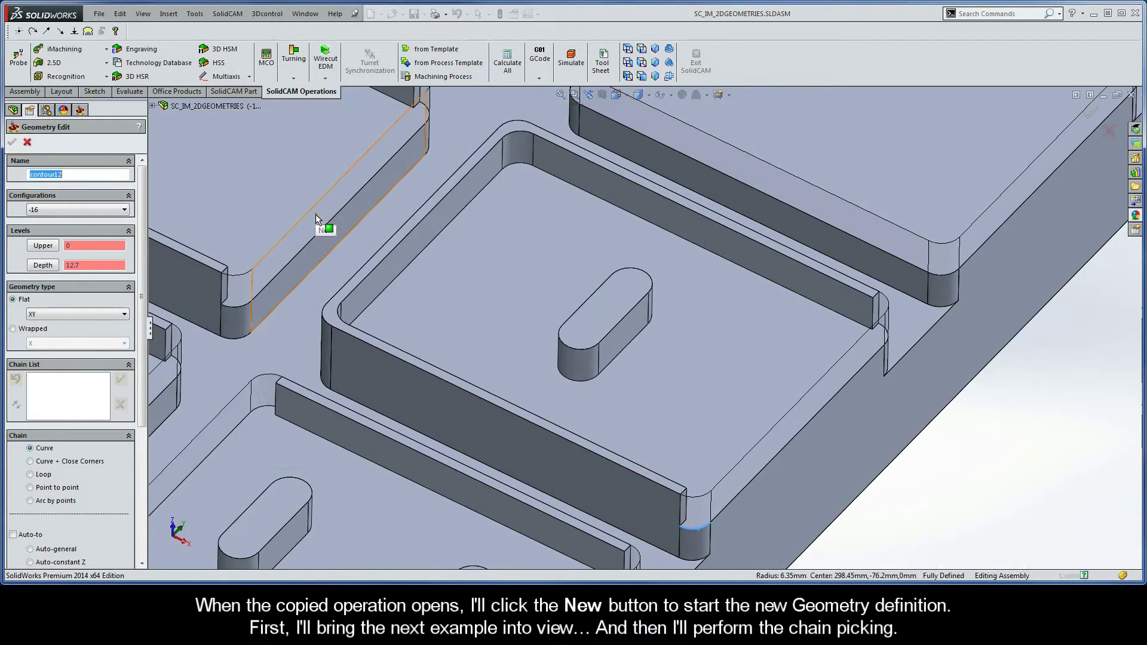
Step: Chain the lower contour of the two-island pocket at the part's corner, using Auto-constant Z from its open-side edge, and accept the chain
key("ctrl+Right")
key("ctrl+Right")
key("ctrl+Right")
key("ctrl+Right")
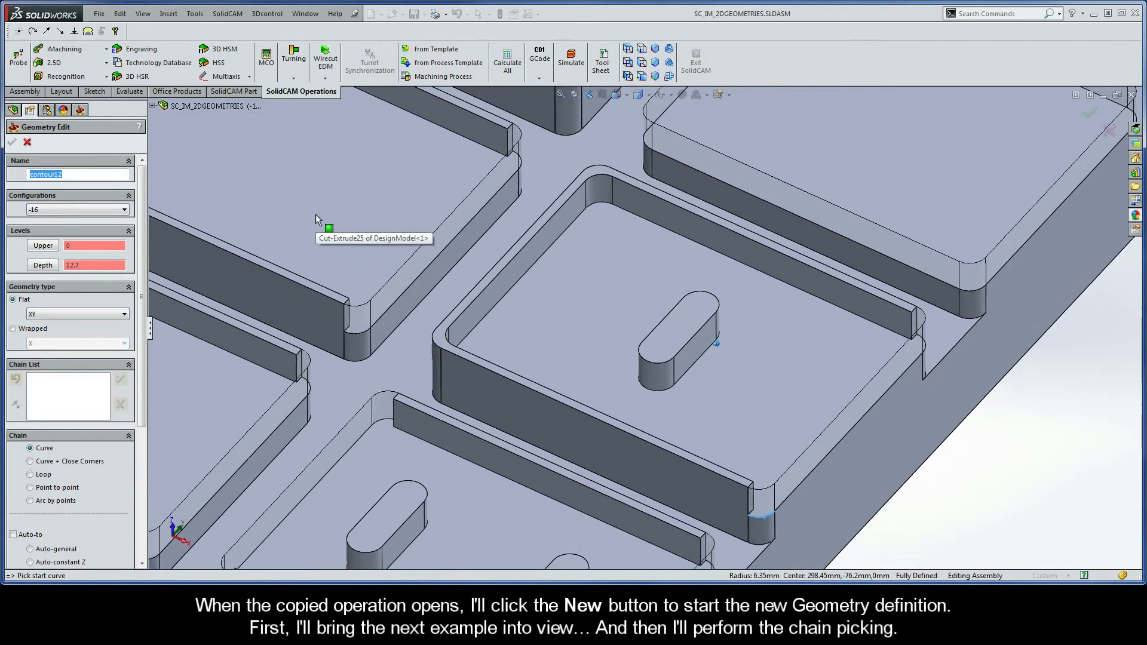
key("ctrl+Right")
key("ctrl+Right")
key("ctrl+Right")
key("ctrl+Right")
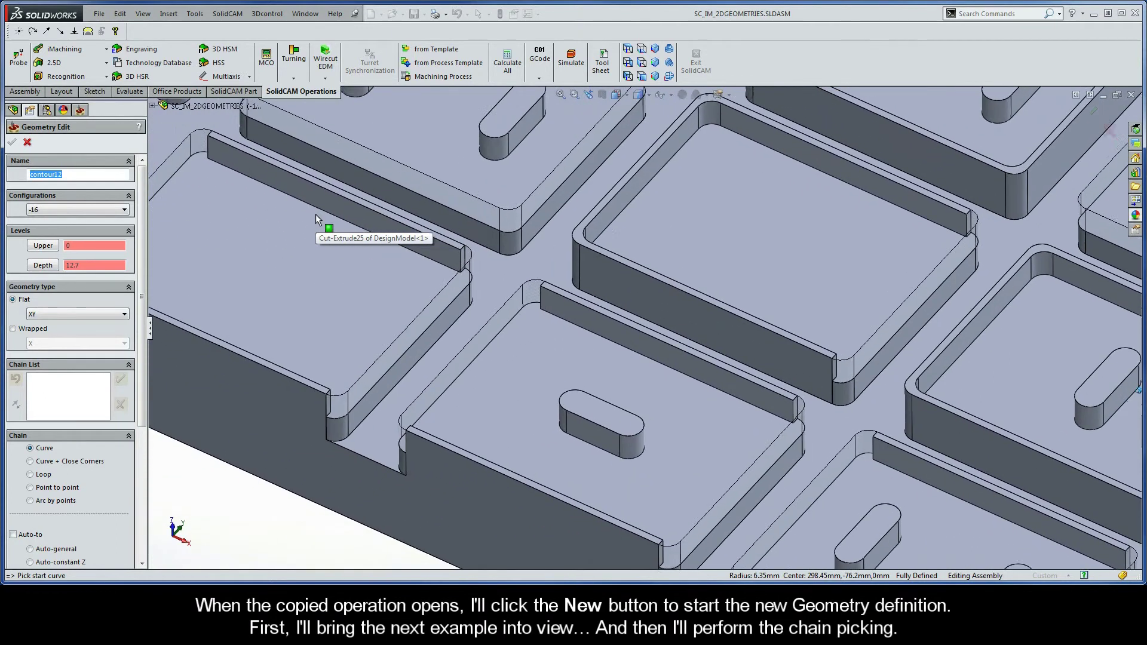
key("ctrl+Right")
key("ctrl+Right")
key("ctrl+Right")
key("ctrl+Right")
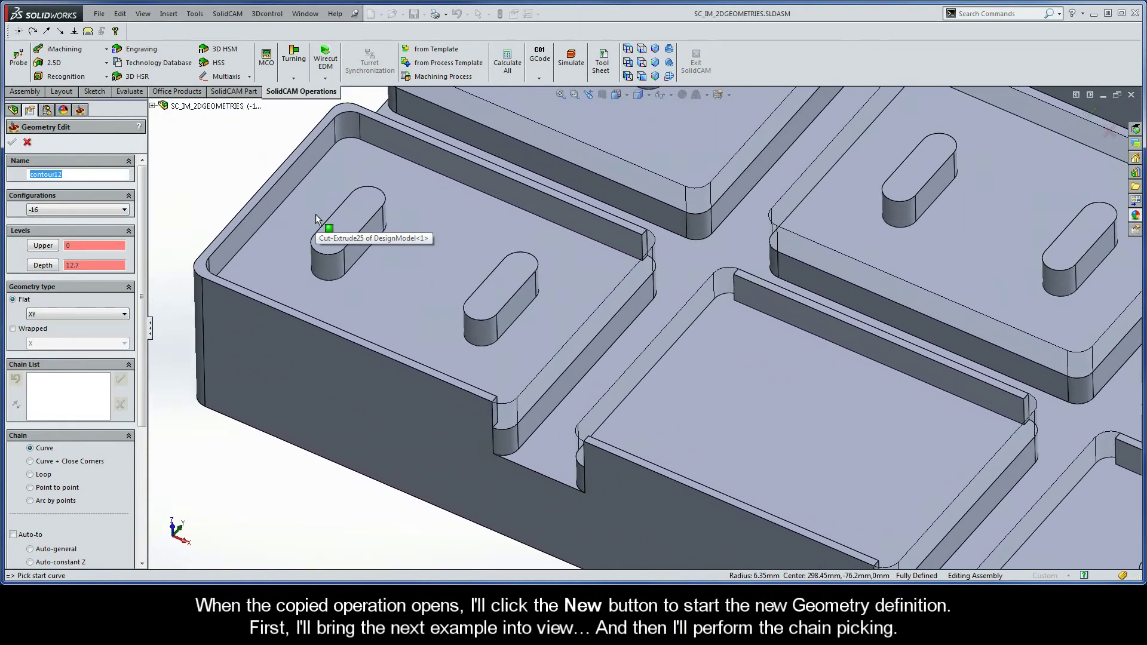
scroll(320, 220, "down", 3)
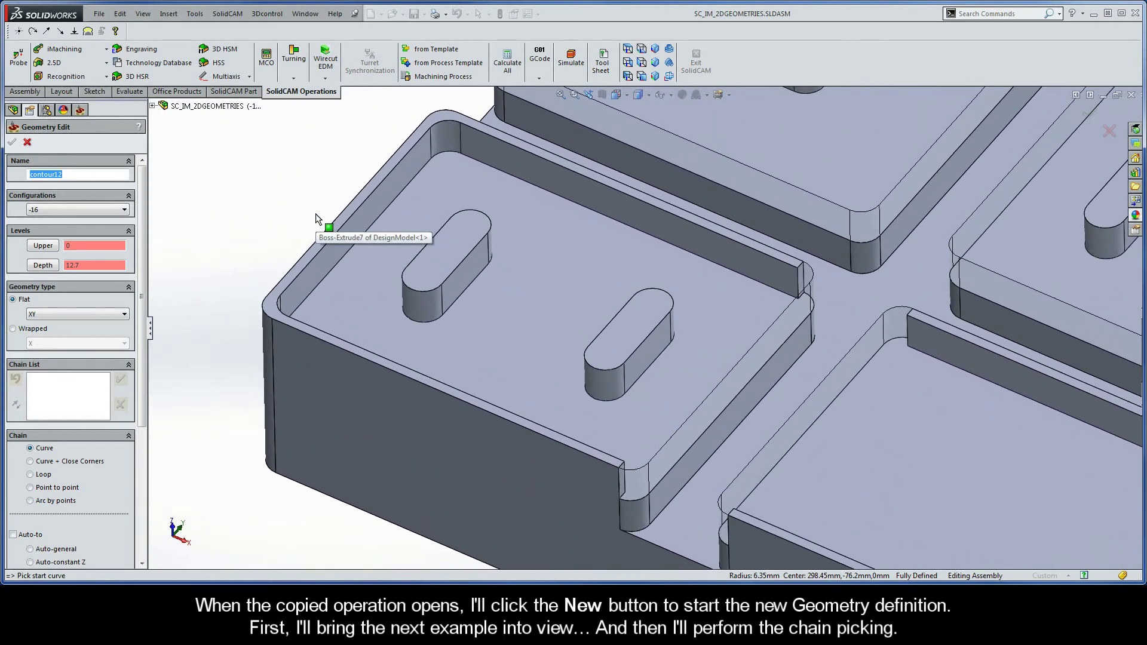
left_click_drag(142, 257, 148, 343)
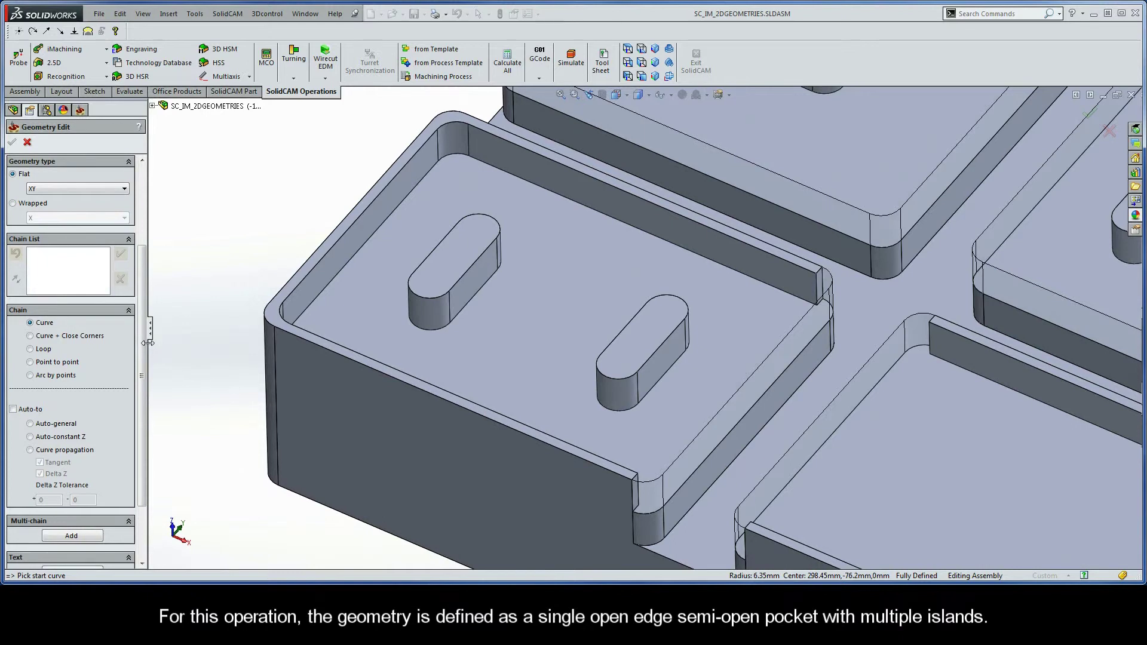
left_click(801, 354)
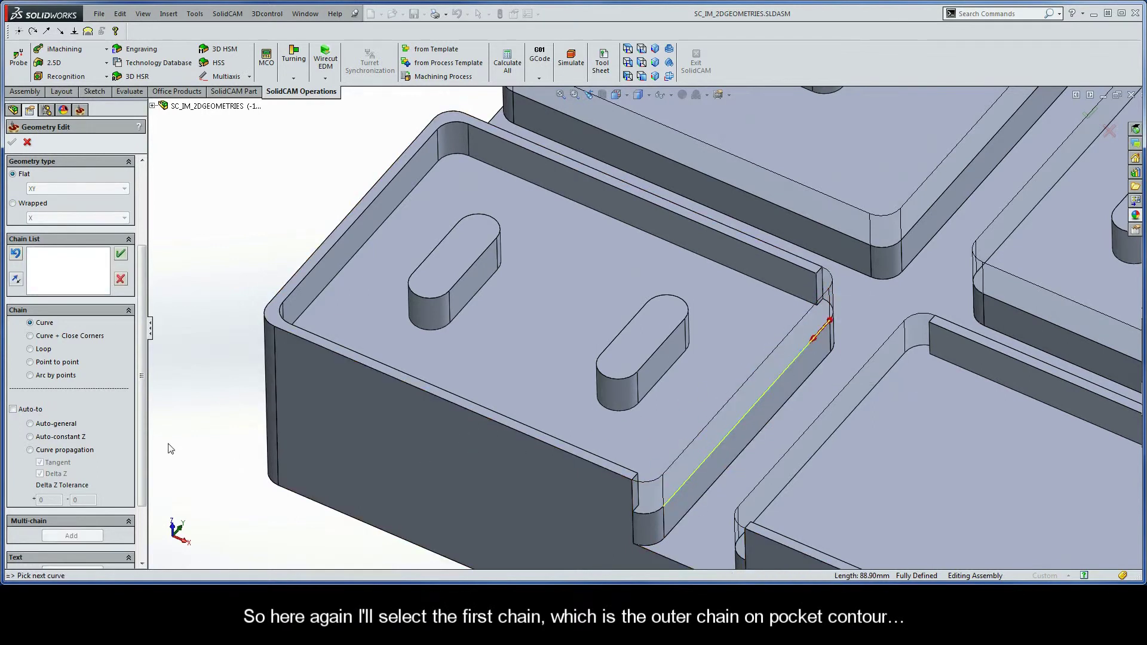
left_click(53, 438)
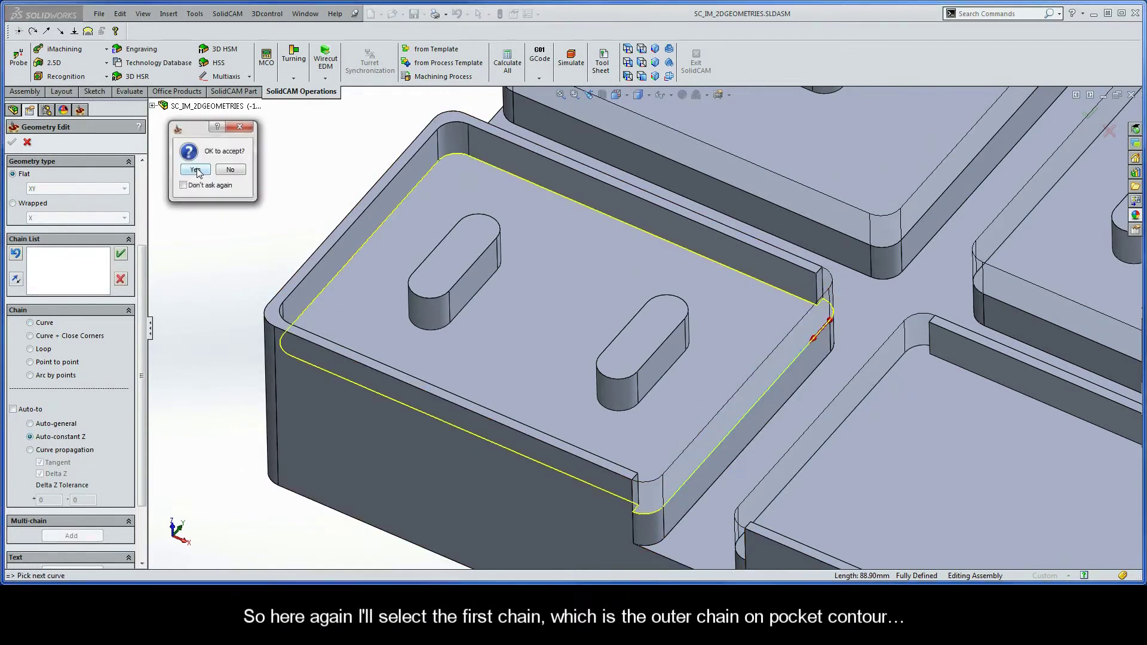
left_click(196, 170)
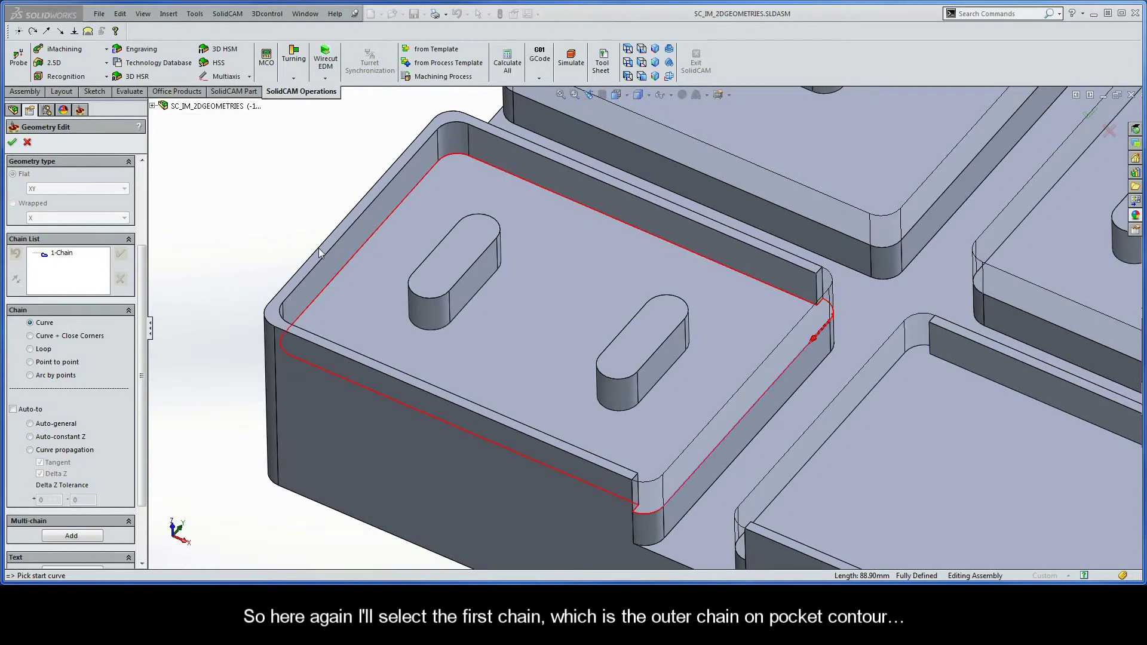
Step: Chain the lower contours of both islands in the pocket, using Auto-constant Z from a straight bottom edge of each, and accept both chains
left_click(482, 286)
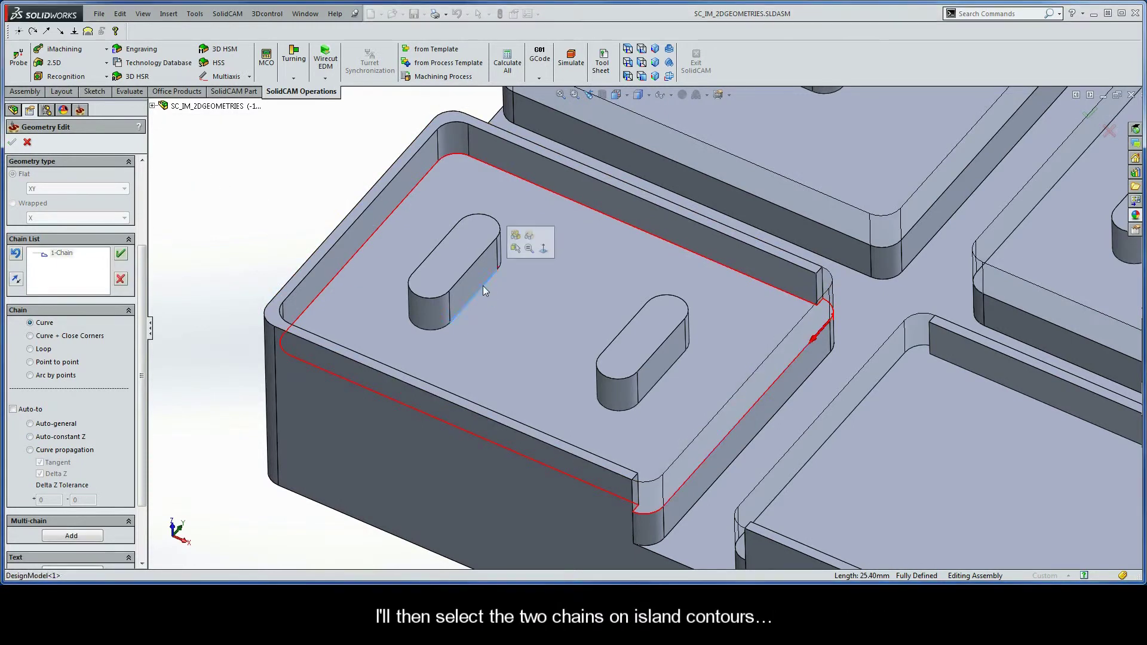
left_click(54, 436)
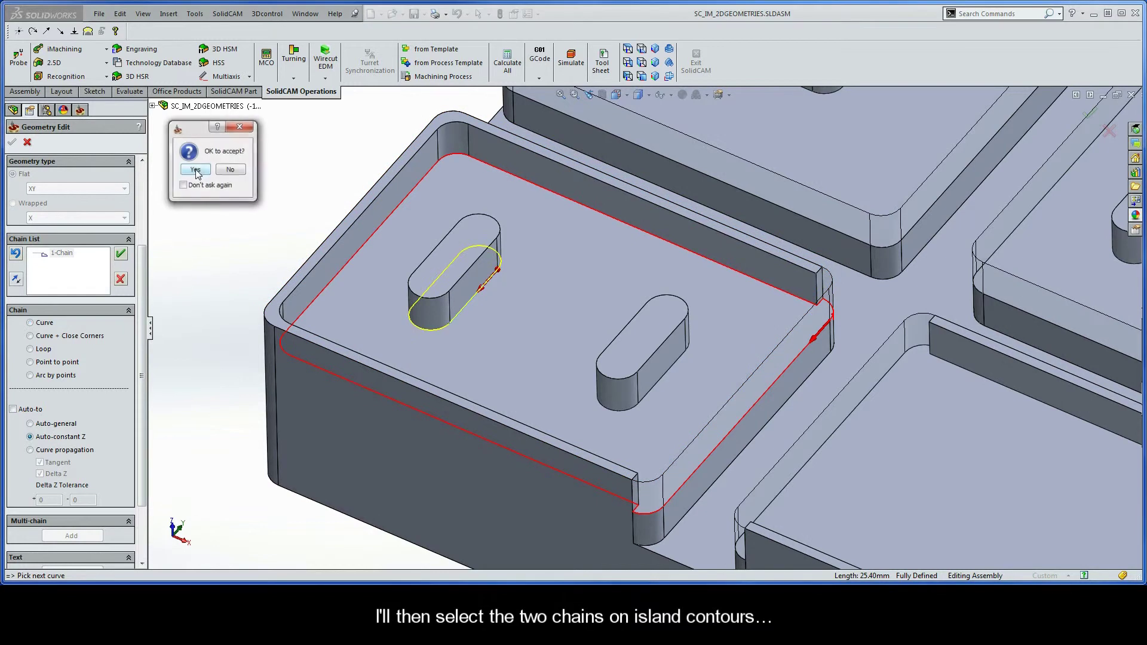
left_click(196, 170)
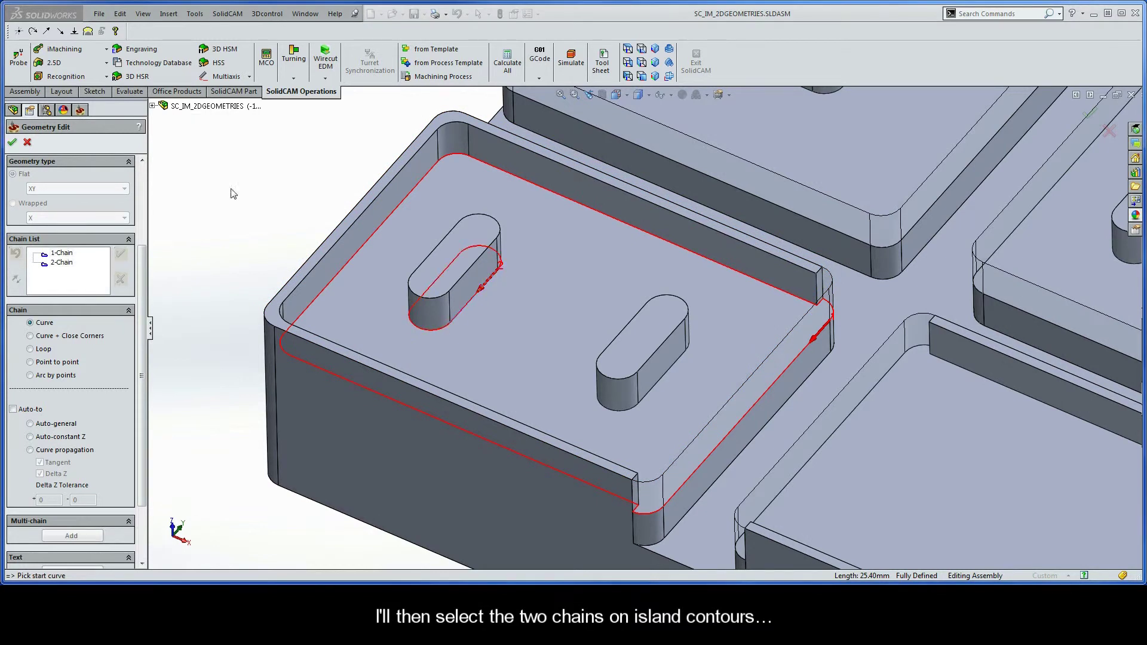
left_click(668, 373)
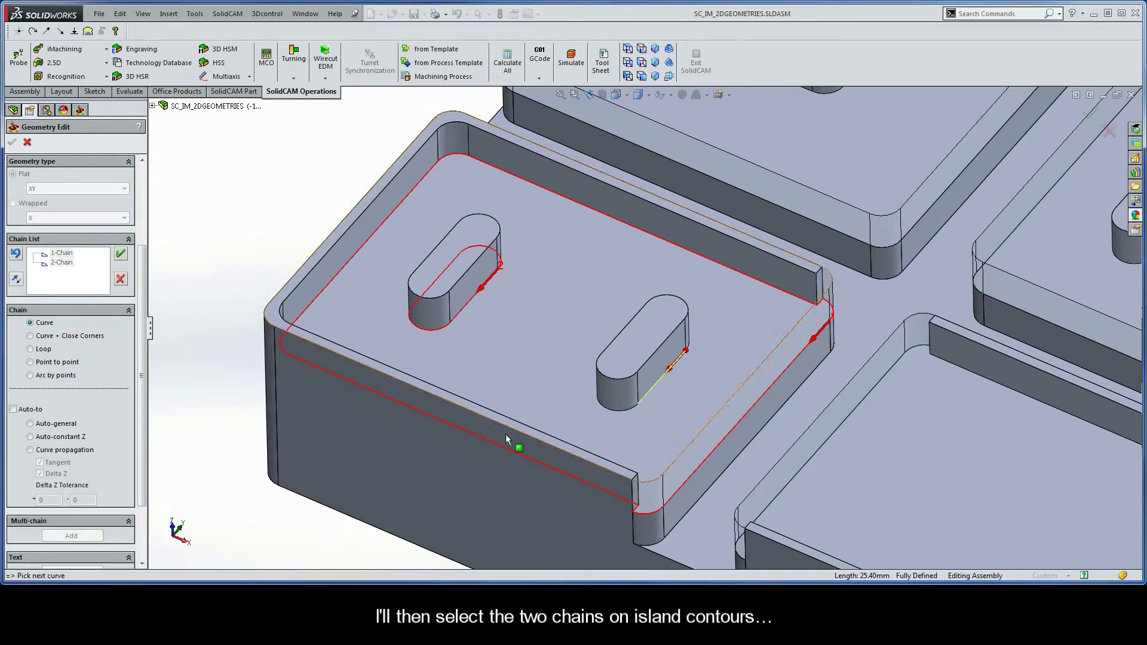
left_click(63, 440)
left_click(197, 173)
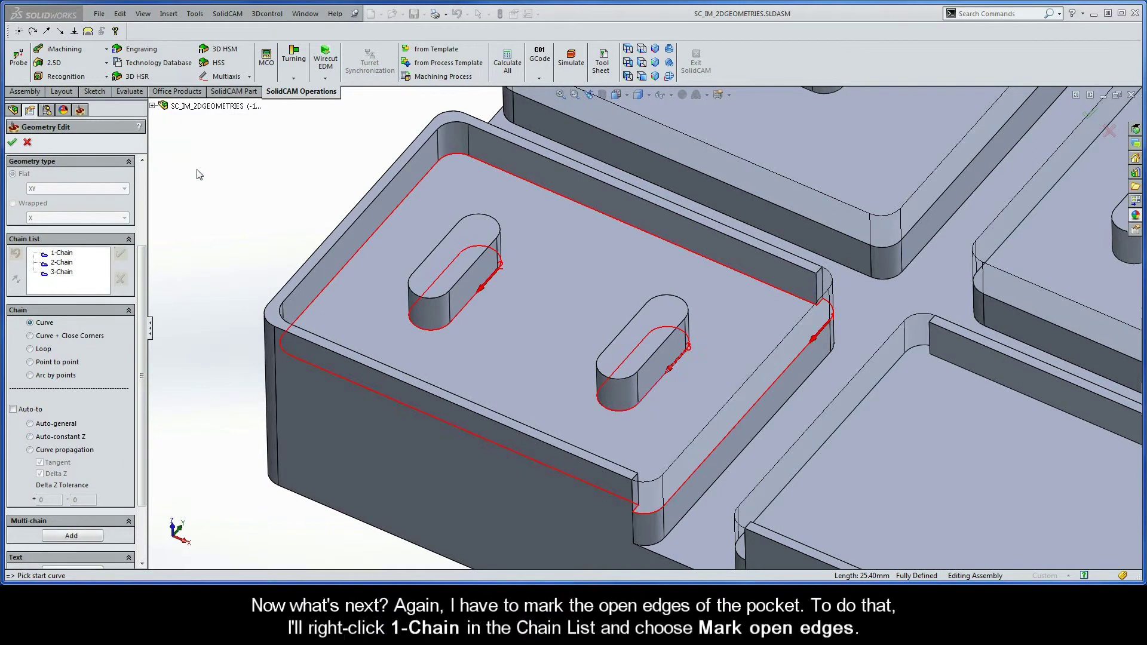
Step: Mark the open side of 1-Chain as open with From/To entities, from one corner arc to the other, and confirm the geometry definition
right_click(62, 254)
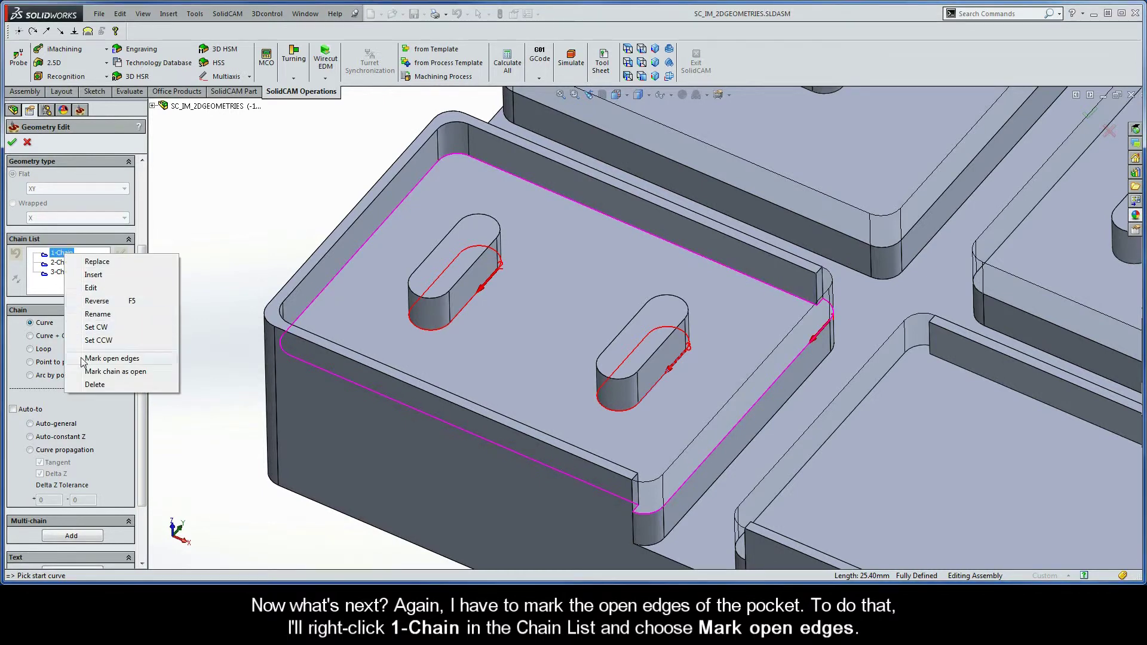
left_click(137, 364)
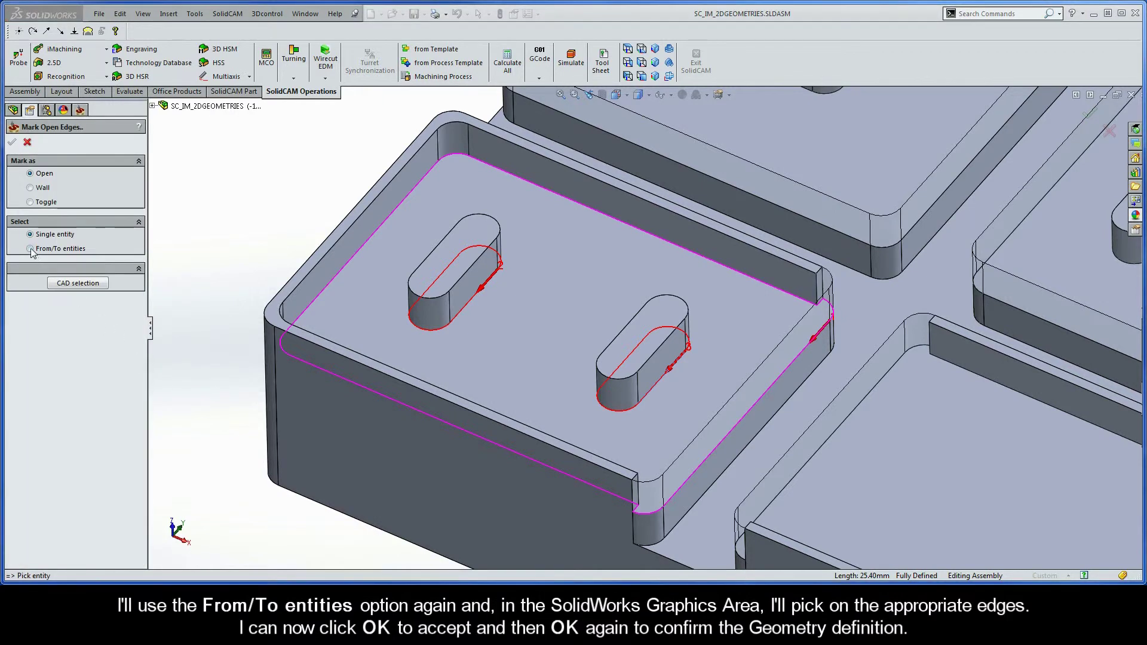
left_click(30, 248)
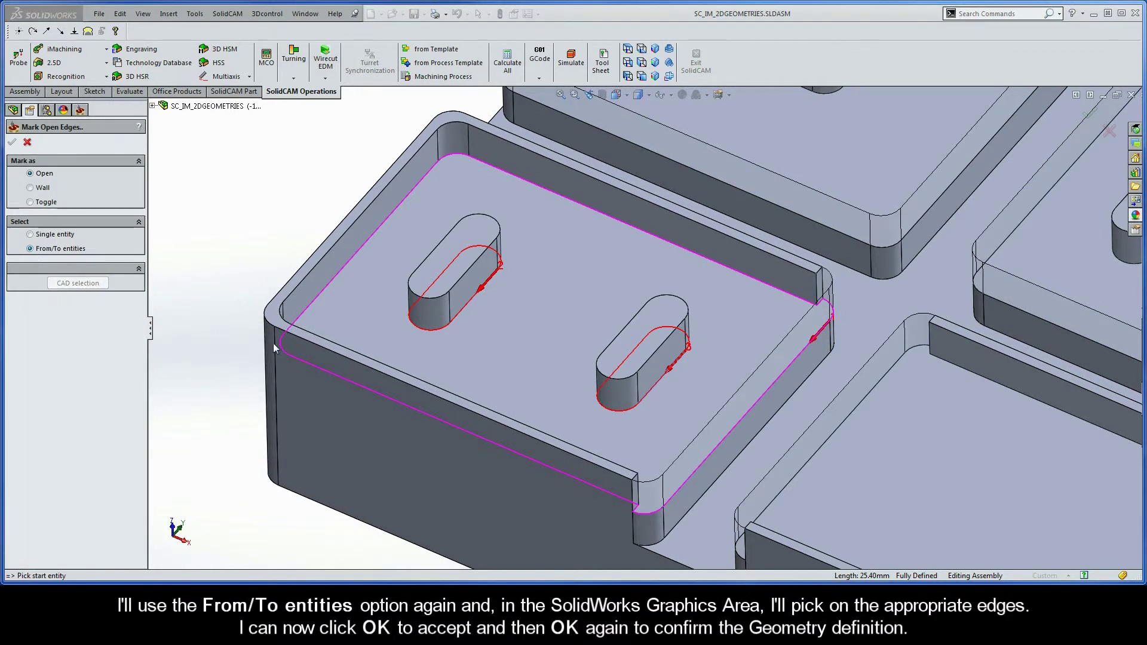
left_click(833, 308)
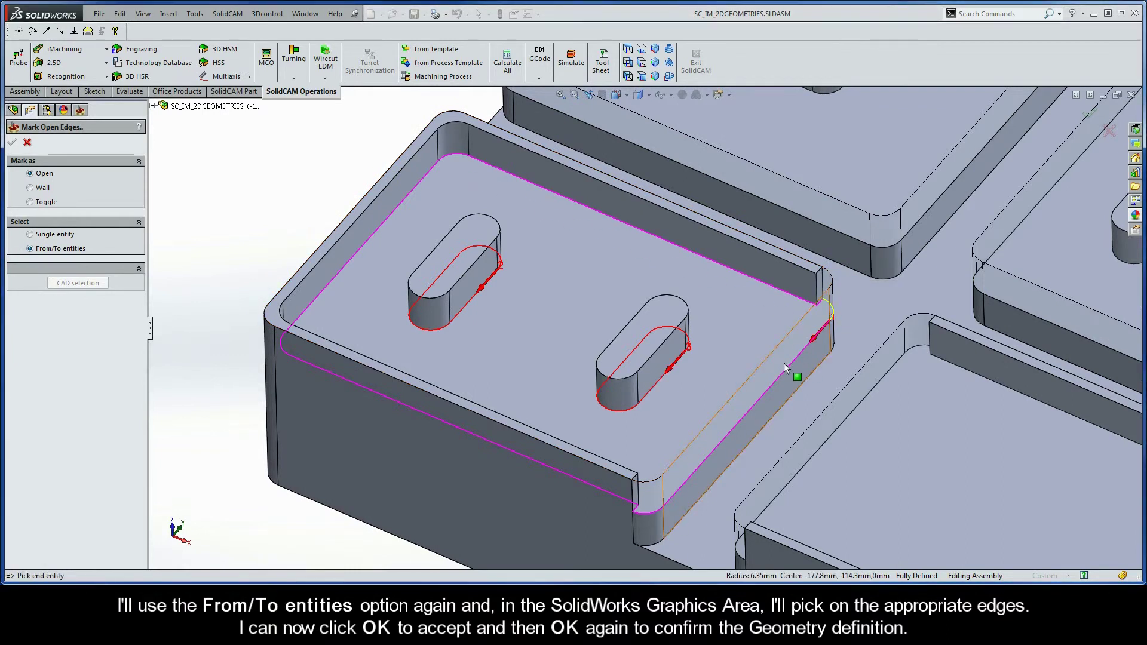
left_click(648, 511)
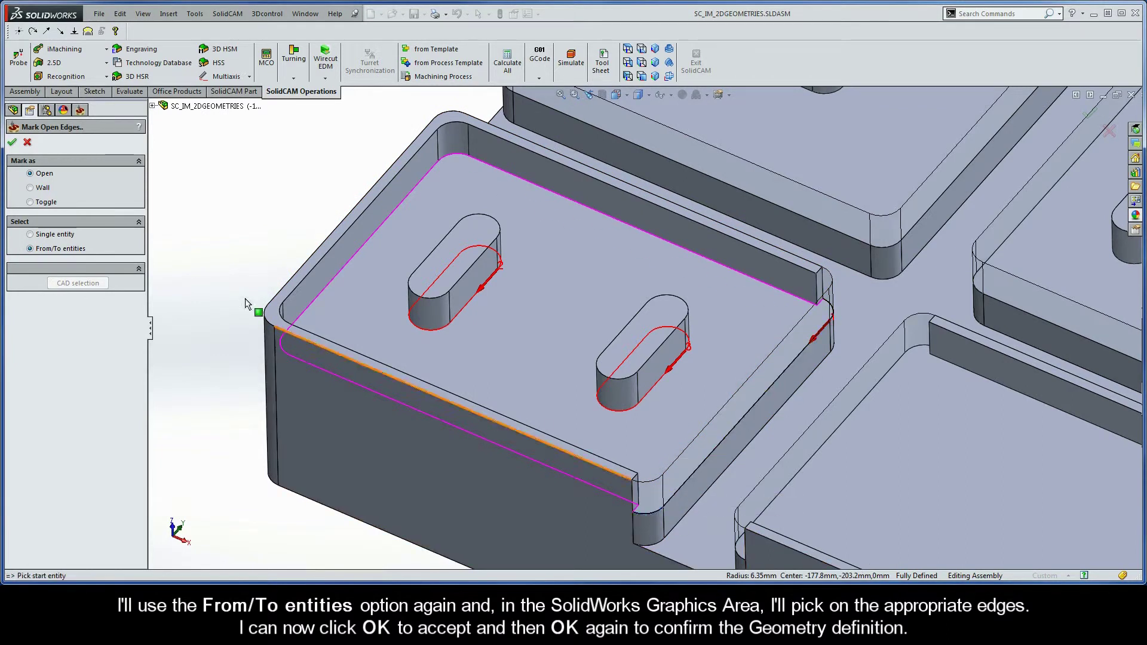
left_click(11, 143)
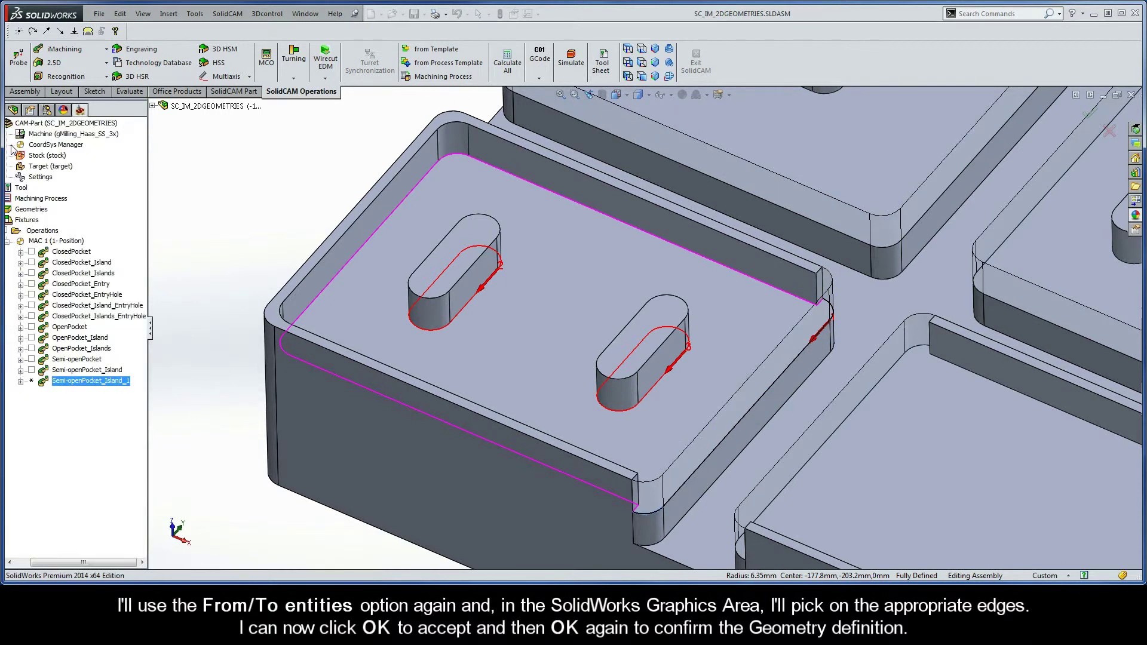
left_click(12, 144)
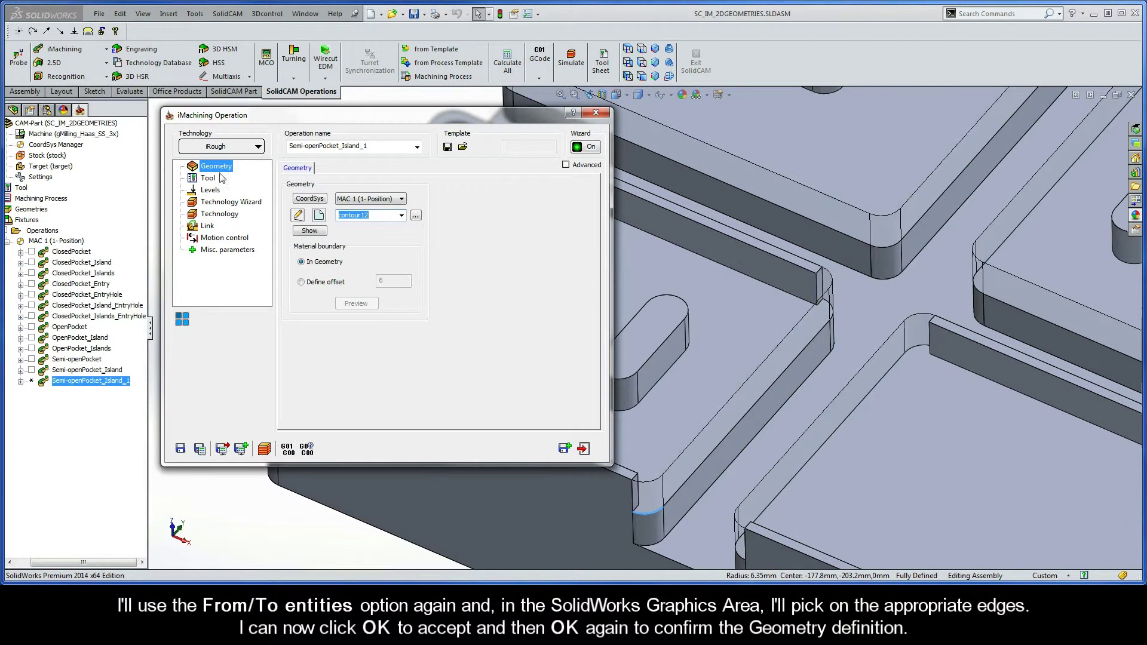
Step: Name the copied operation Semi-openPocket_Islands, then save and calculate it
left_click(370, 146)
left_click(369, 145)
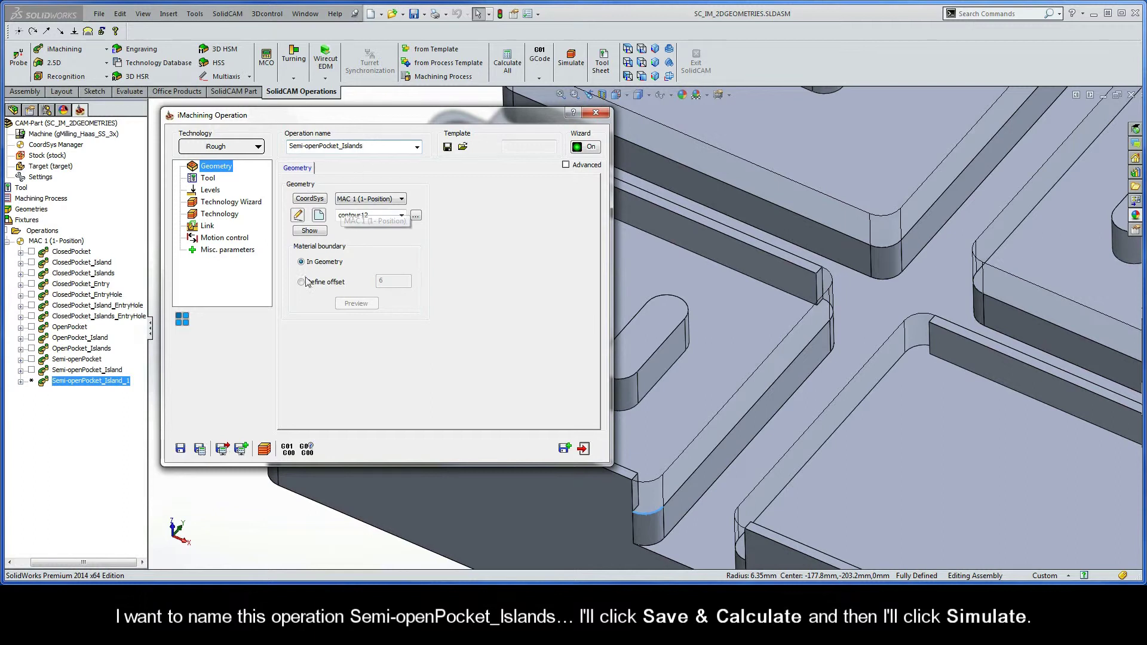
left_click(200, 450)
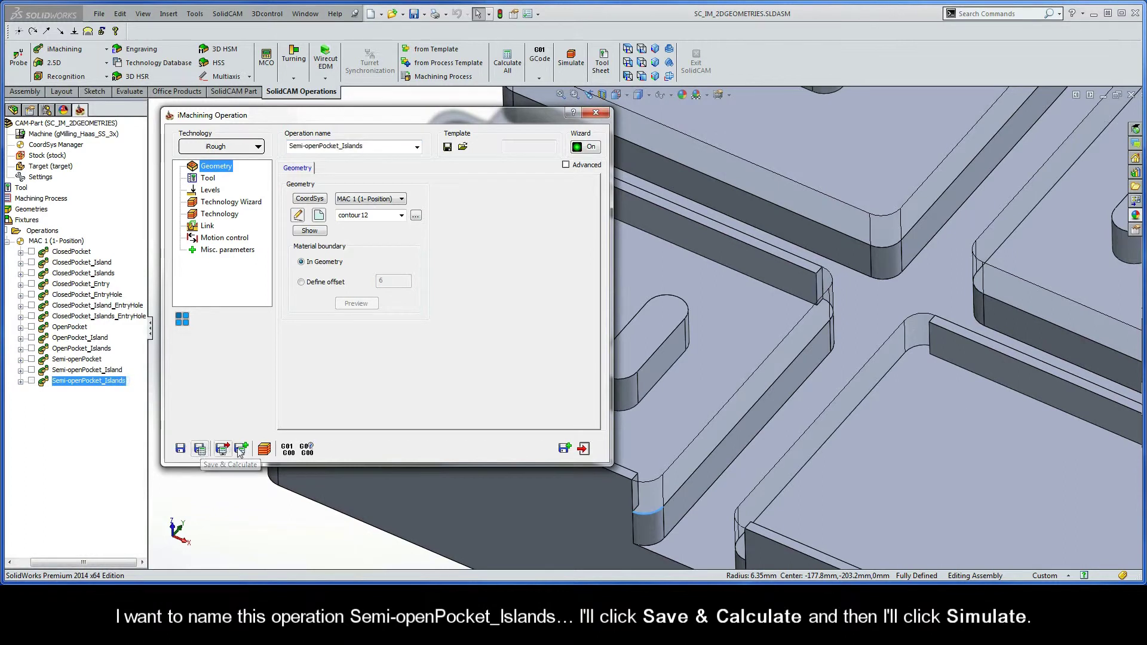
Step: Simulate the Semi-openPocket_Islands tool path in Host CAD mode, starting slower and raising the speed during playback, then exit the simulation
left_click(265, 450)
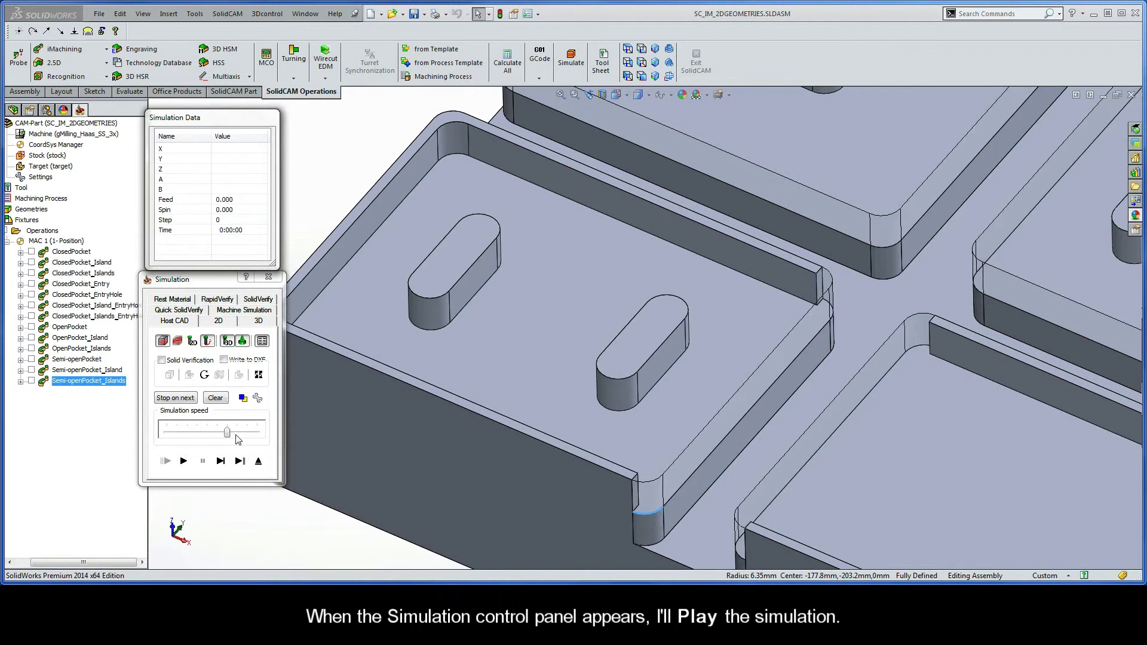
left_click_drag(226, 432, 207, 432)
left_click(184, 461)
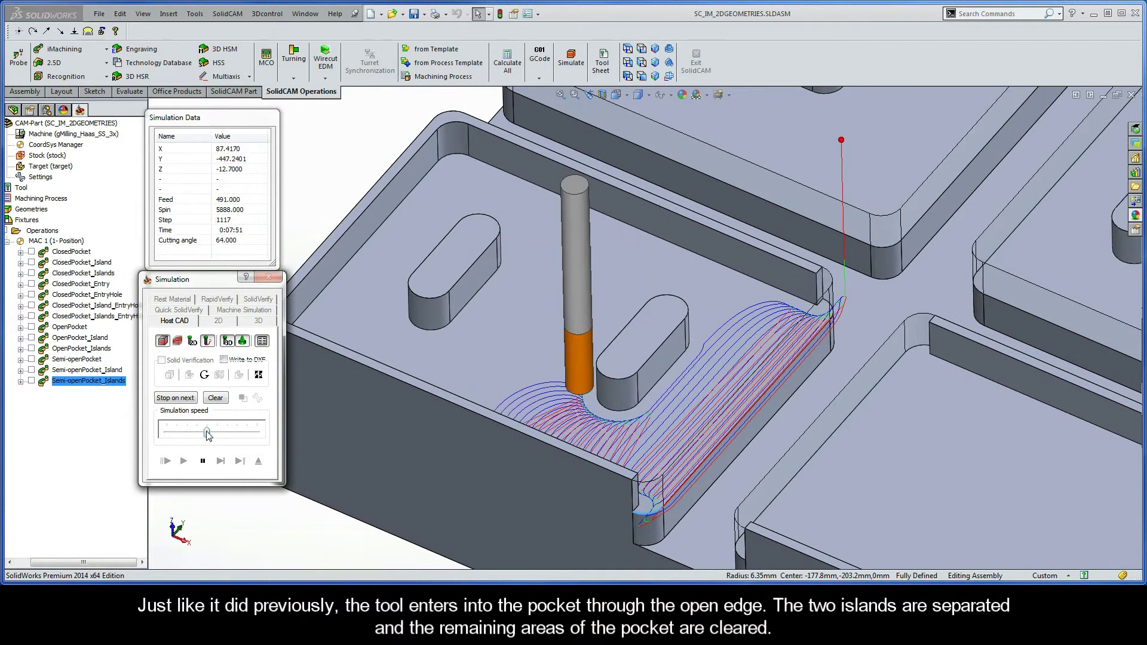
left_click_drag(207, 434, 228, 436)
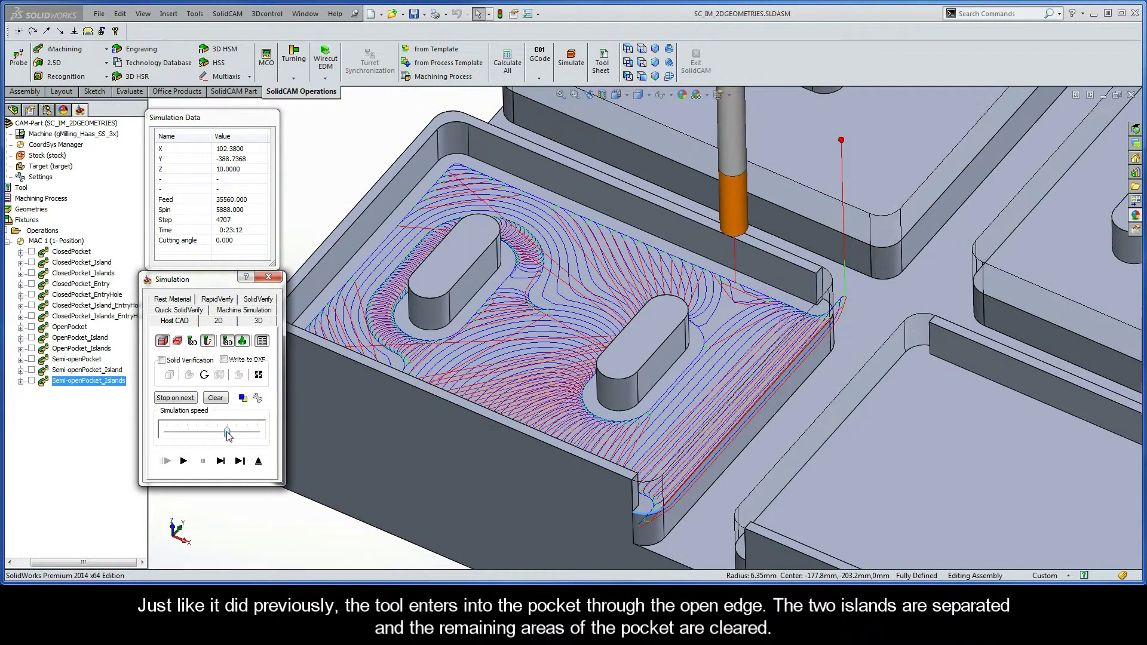
left_click(259, 462)
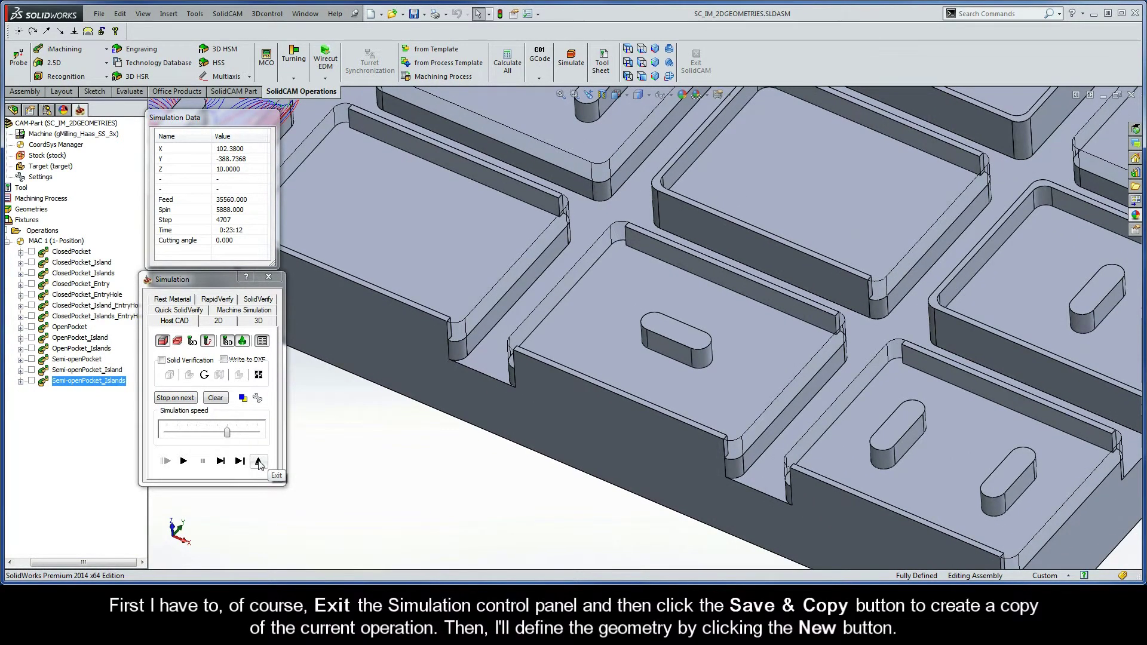
left_click(258, 462)
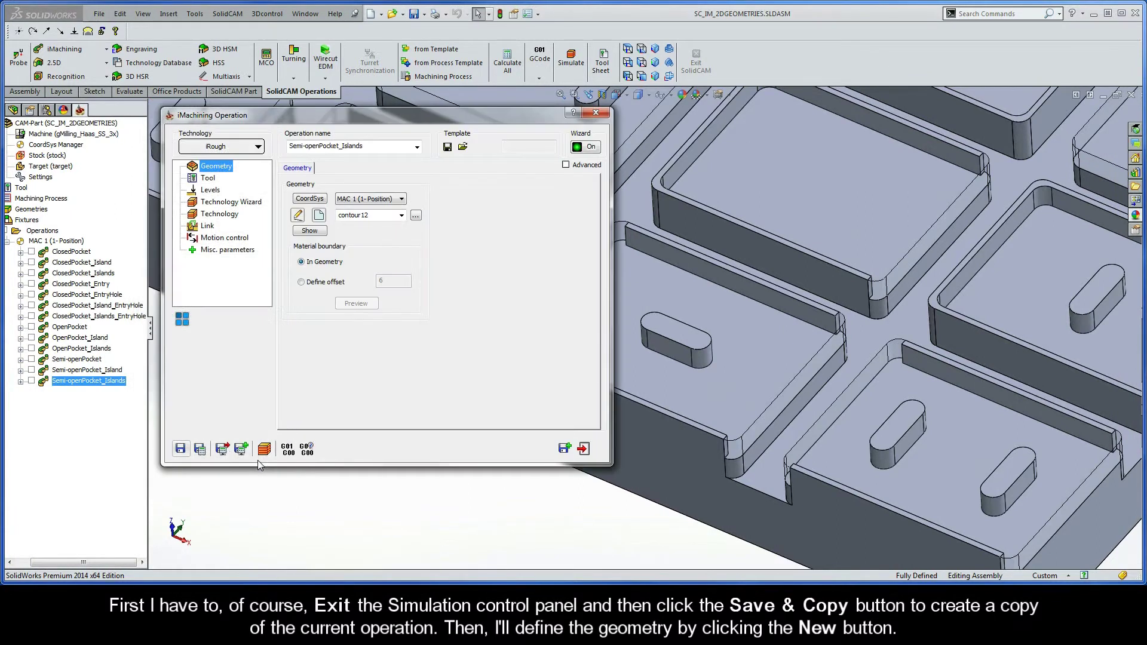
Step: Save and copy the Semi-openPocket_Islands operation and start a new geometry definition for the copy
left_click(561, 451)
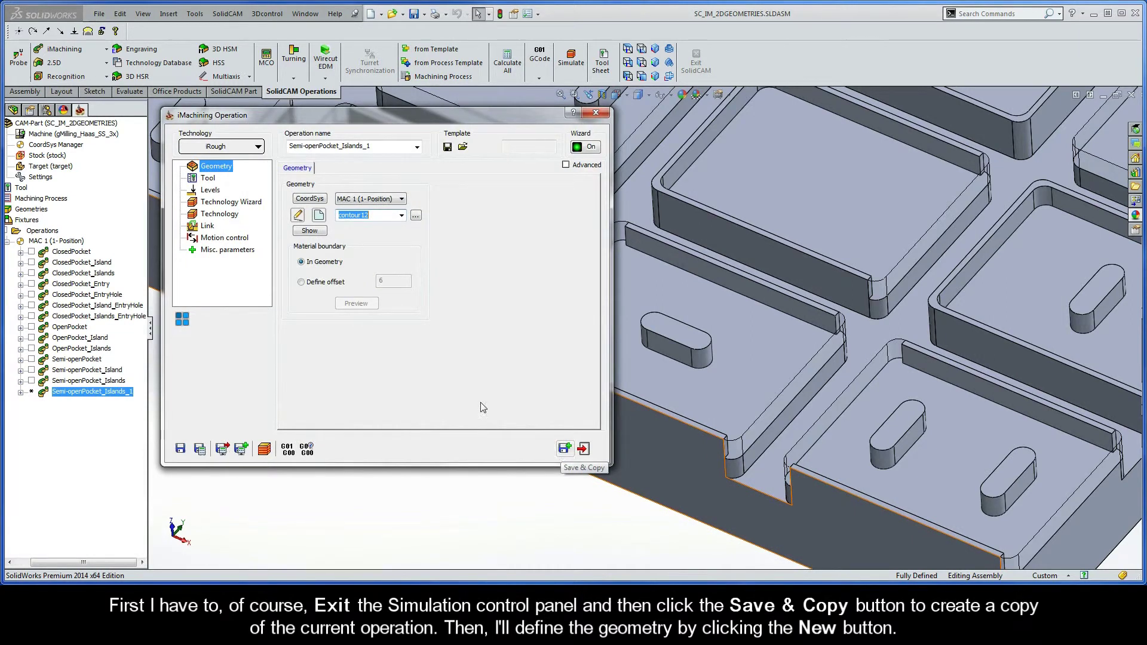
left_click(320, 216)
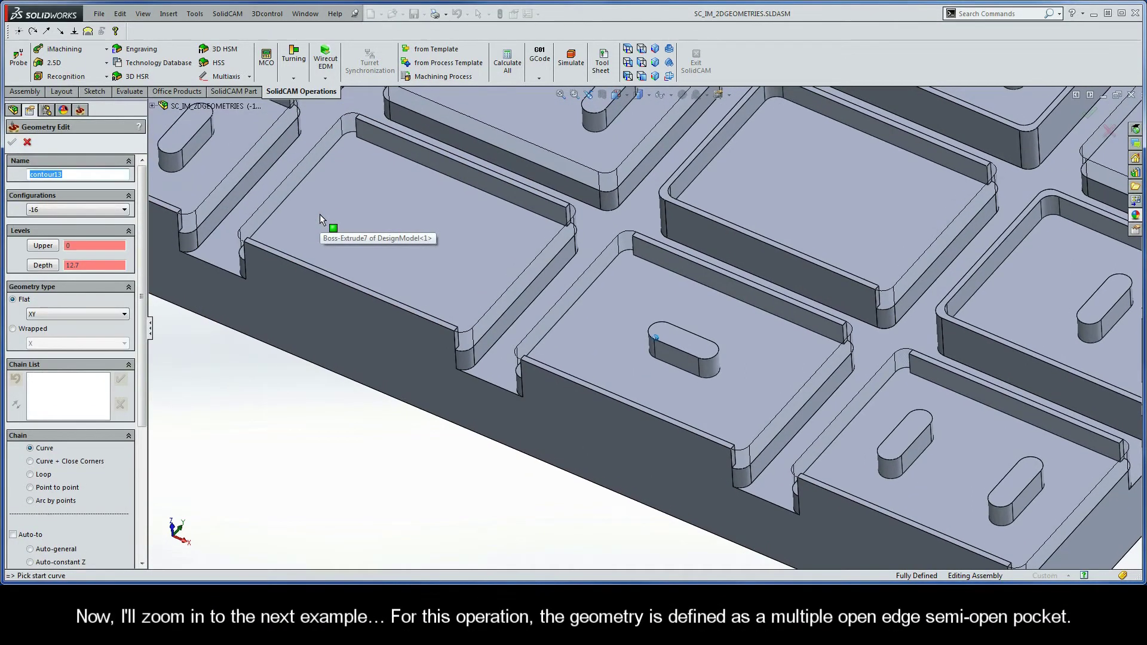
Step: Chain the lower contour of the island-free pocket with two opposite open sides, using Auto-constant Z from one open-side edge, and accept the chain
scroll(320, 213, "down", 3)
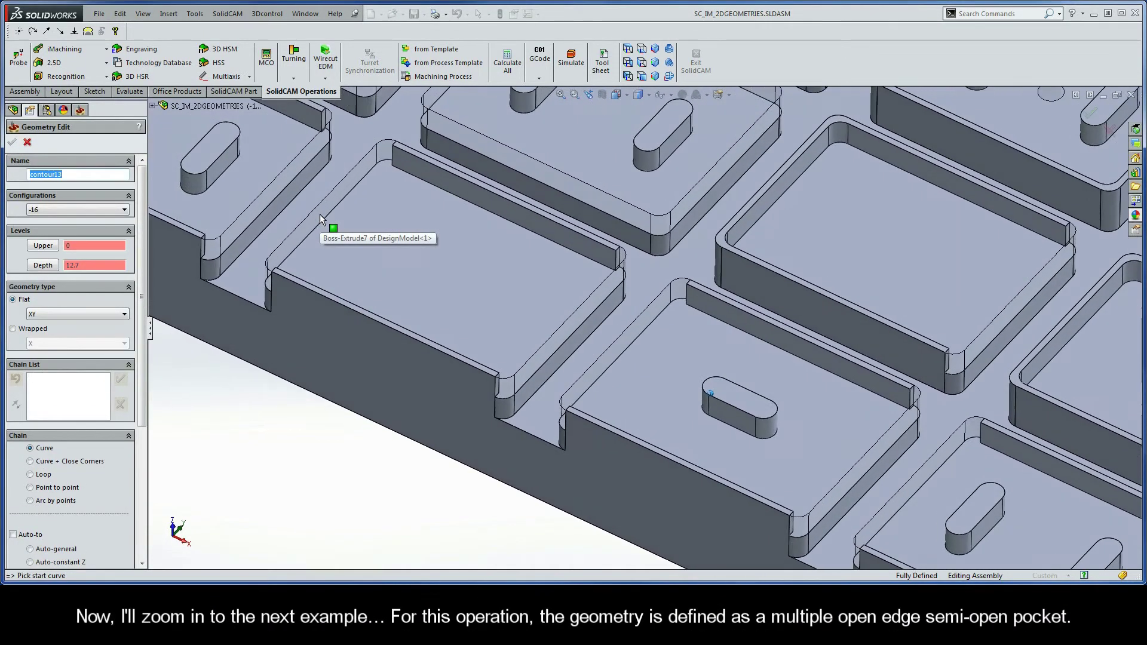
scroll(320, 214, "down", 4)
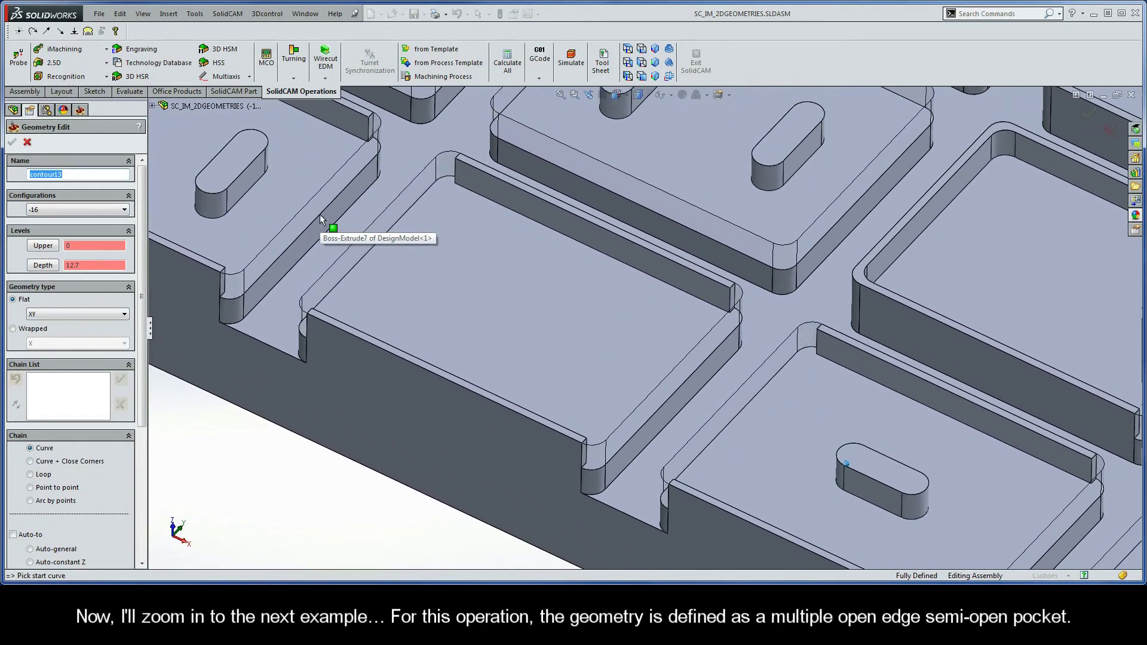
scroll(320, 214, "down", 4)
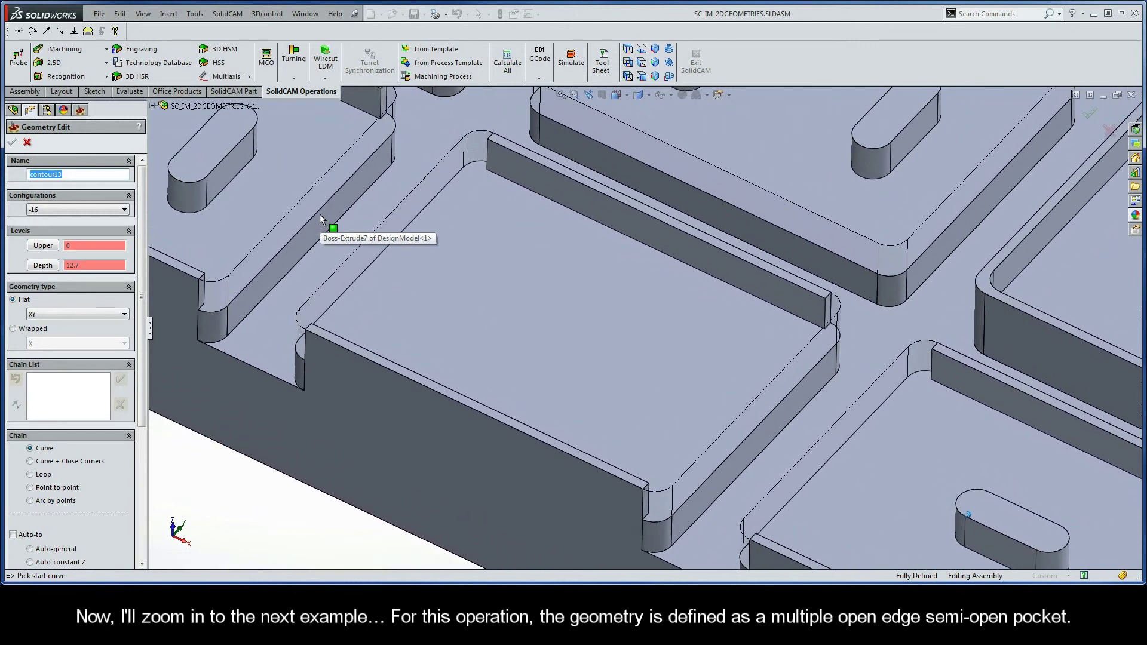
scroll(320, 213, "down", 2)
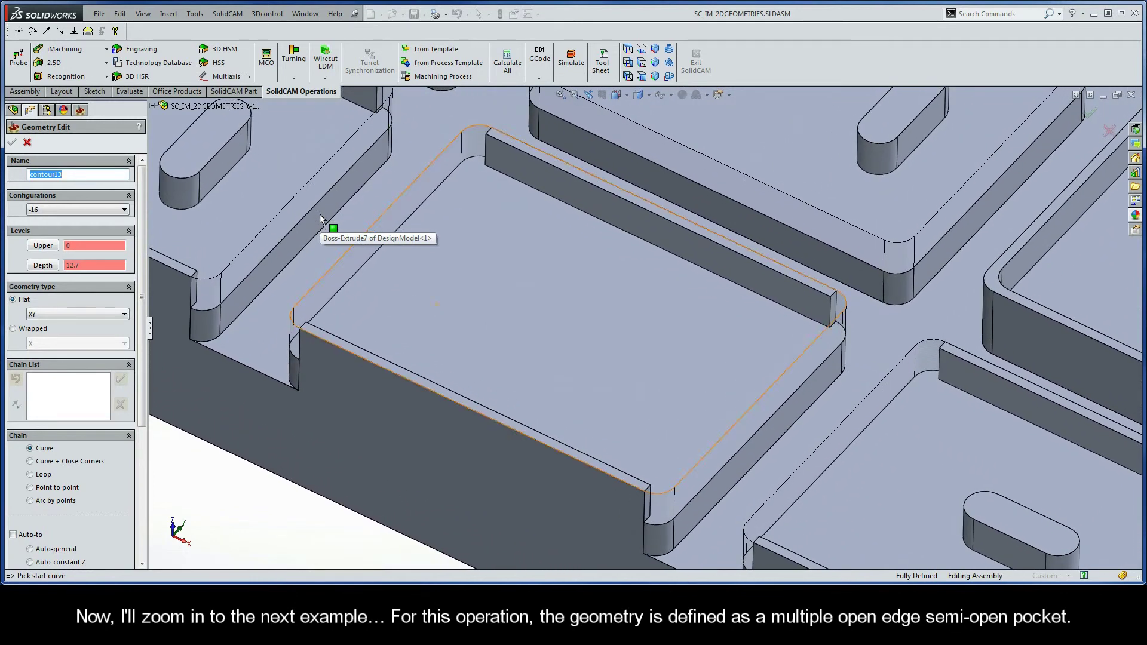
left_click_drag(144, 298, 149, 373)
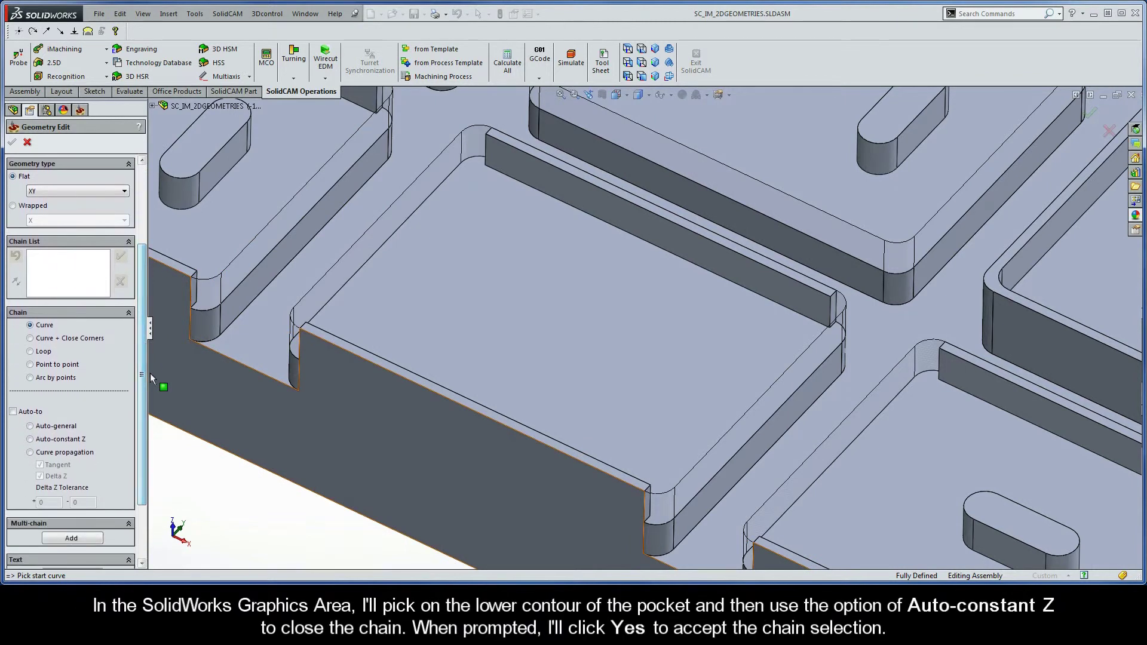
left_click(821, 369)
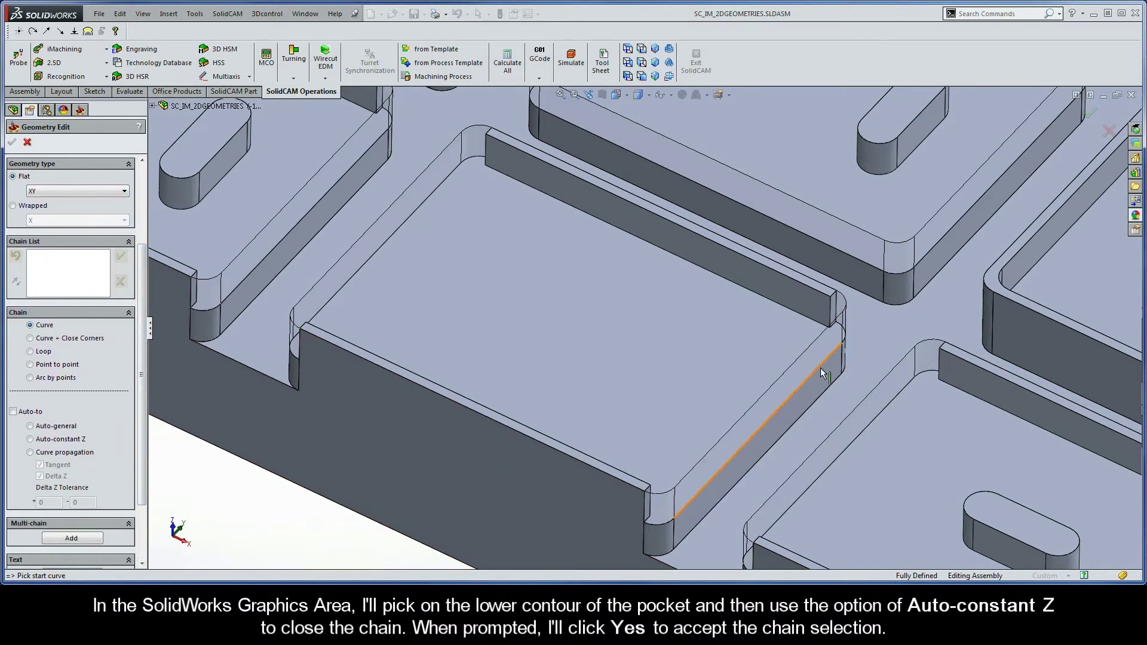
left_click(29, 440)
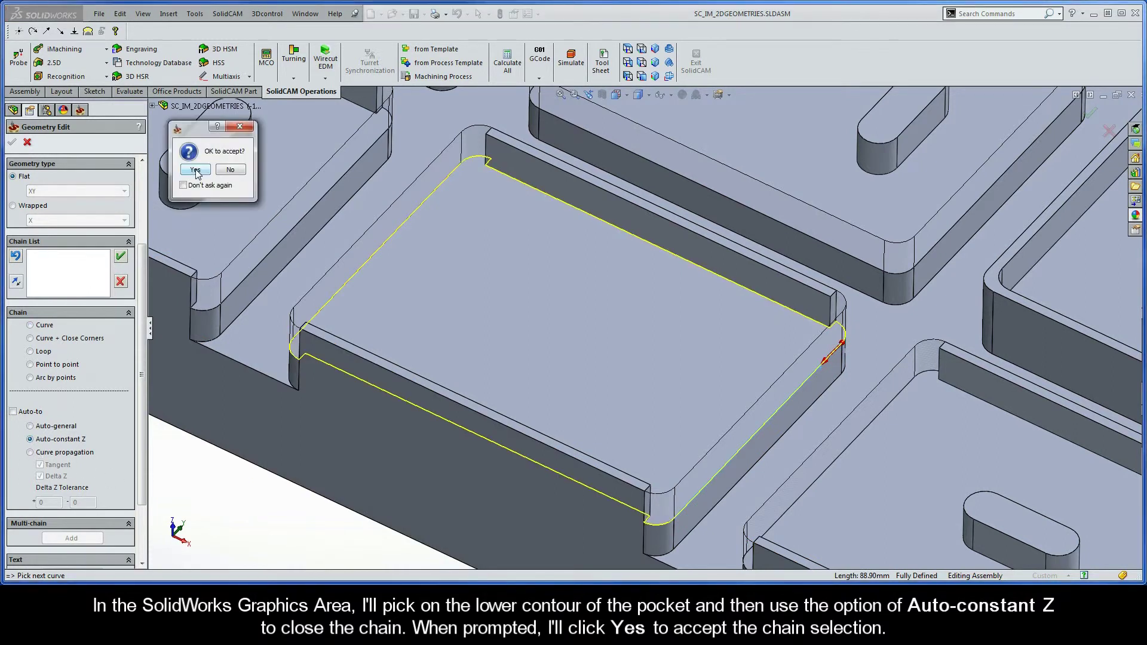
left_click(196, 170)
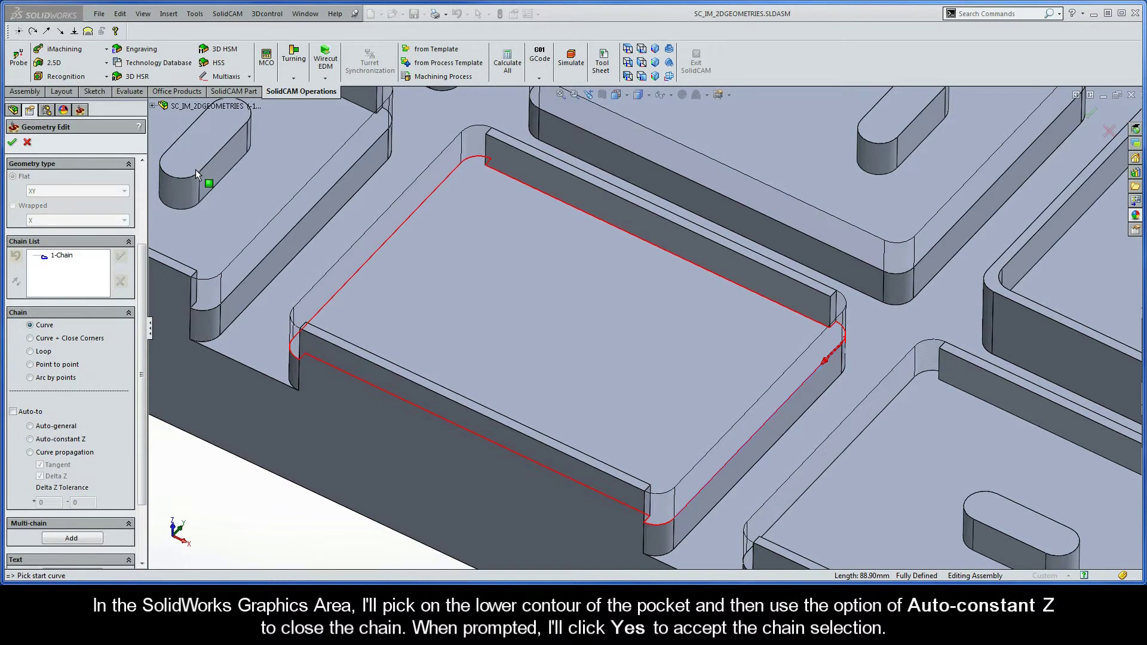
Step: Mark the edges on both open sides of the pocket chain as Open using From/To entities, and confirm the geometry definition
right_click(62, 256)
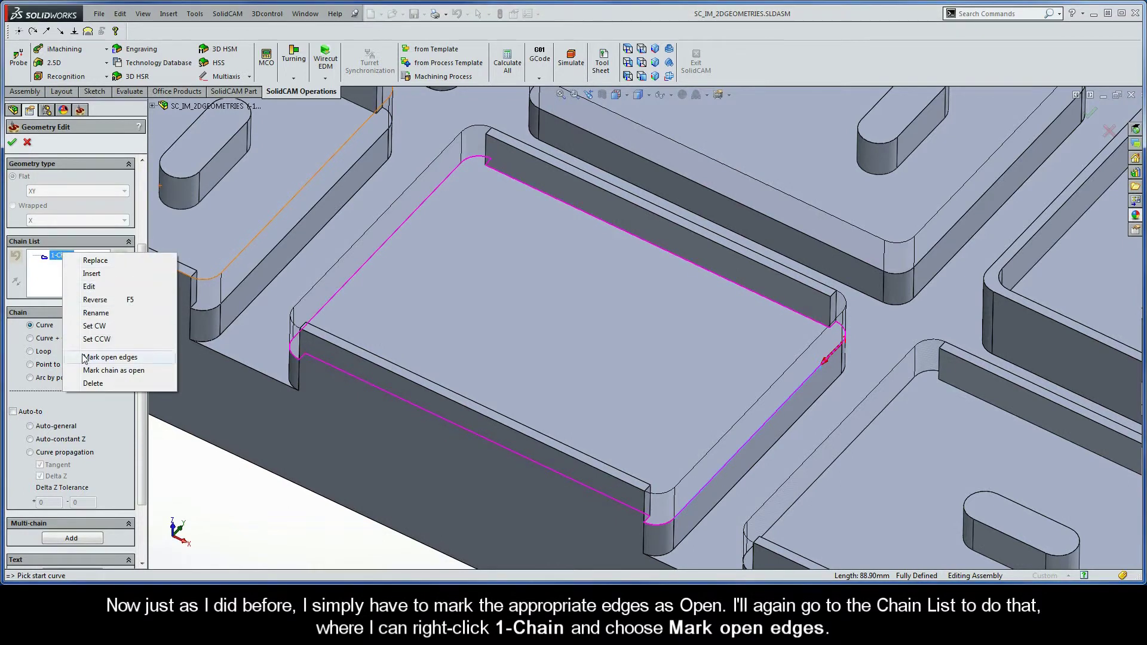
left_click(111, 357)
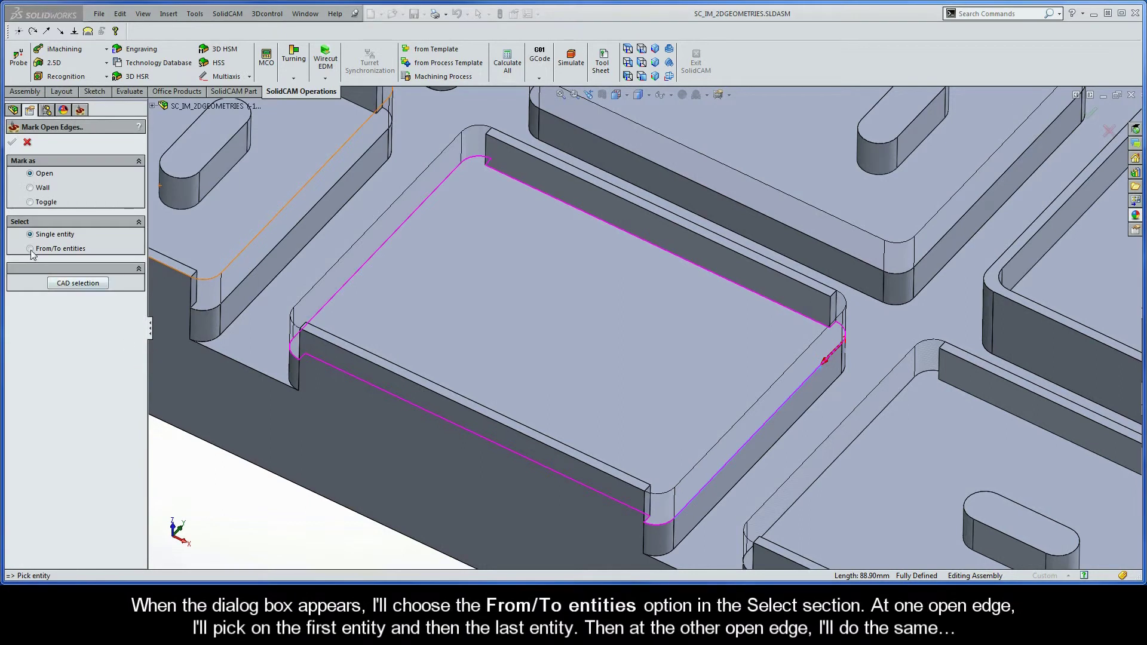
left_click(31, 249)
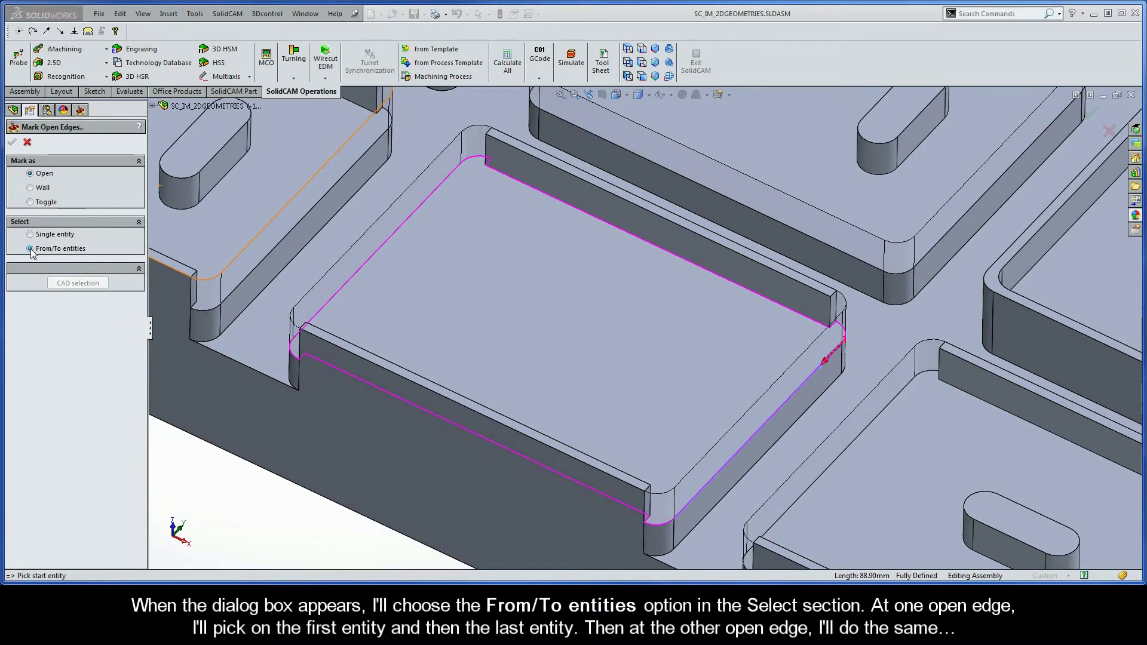
left_click(844, 336)
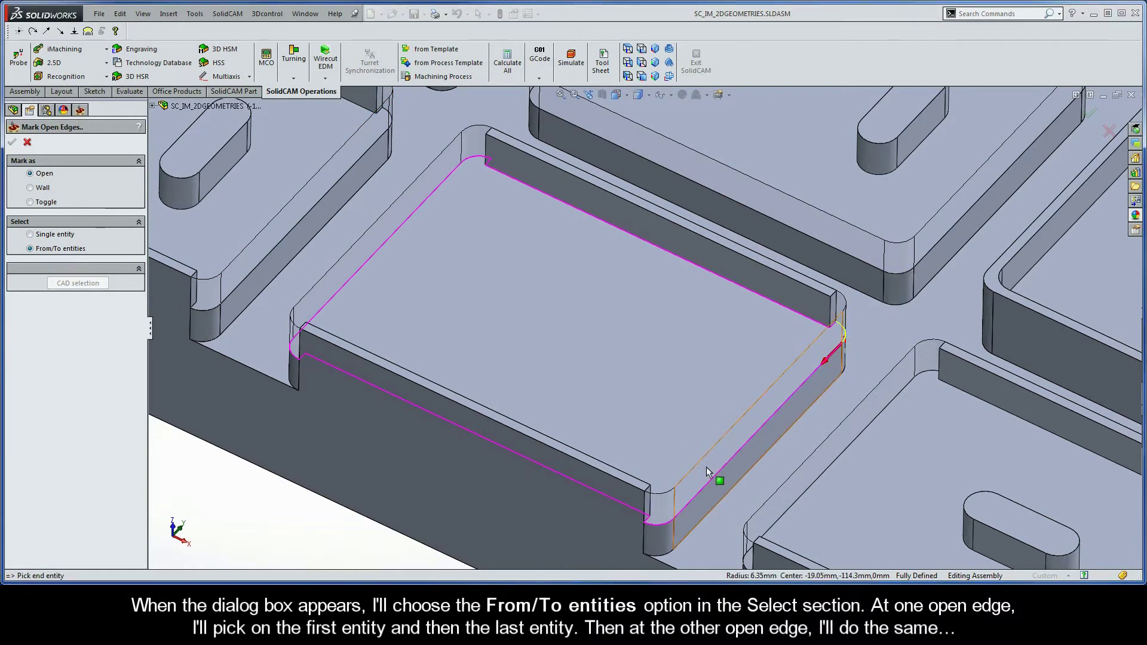
left_click(657, 525)
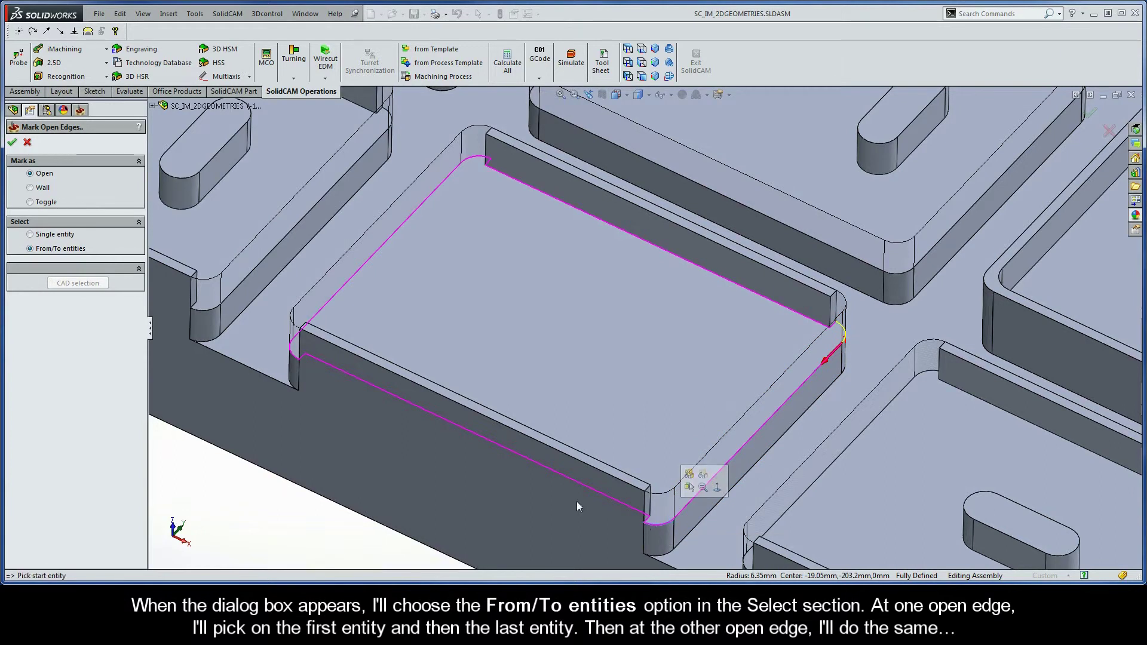
left_click(292, 356)
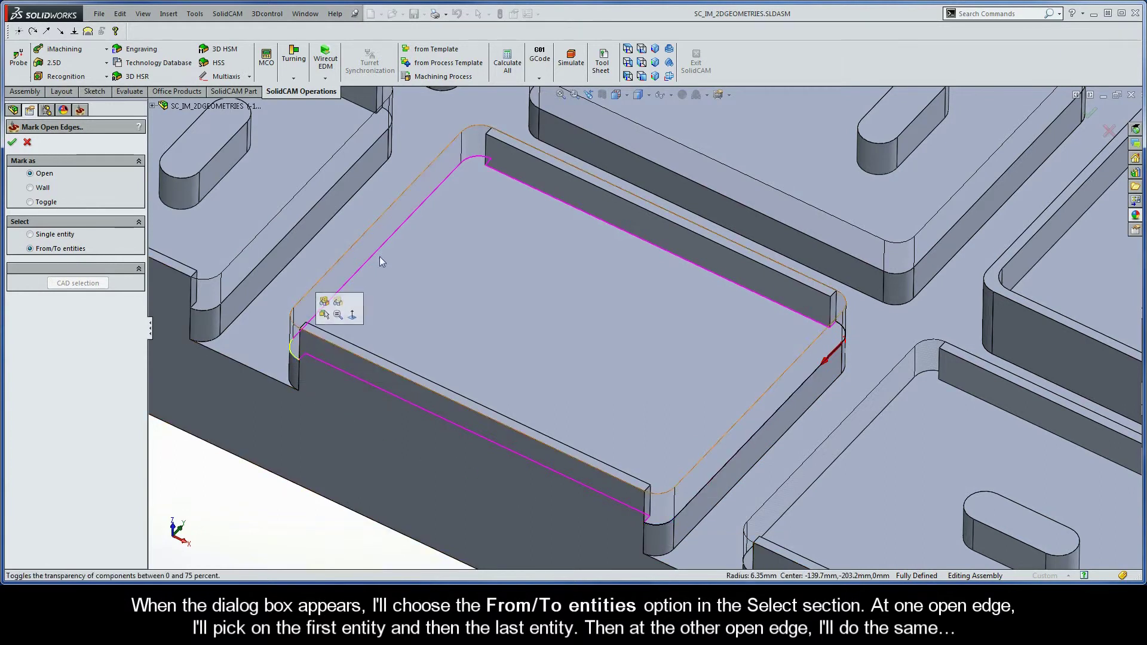
left_click(477, 160)
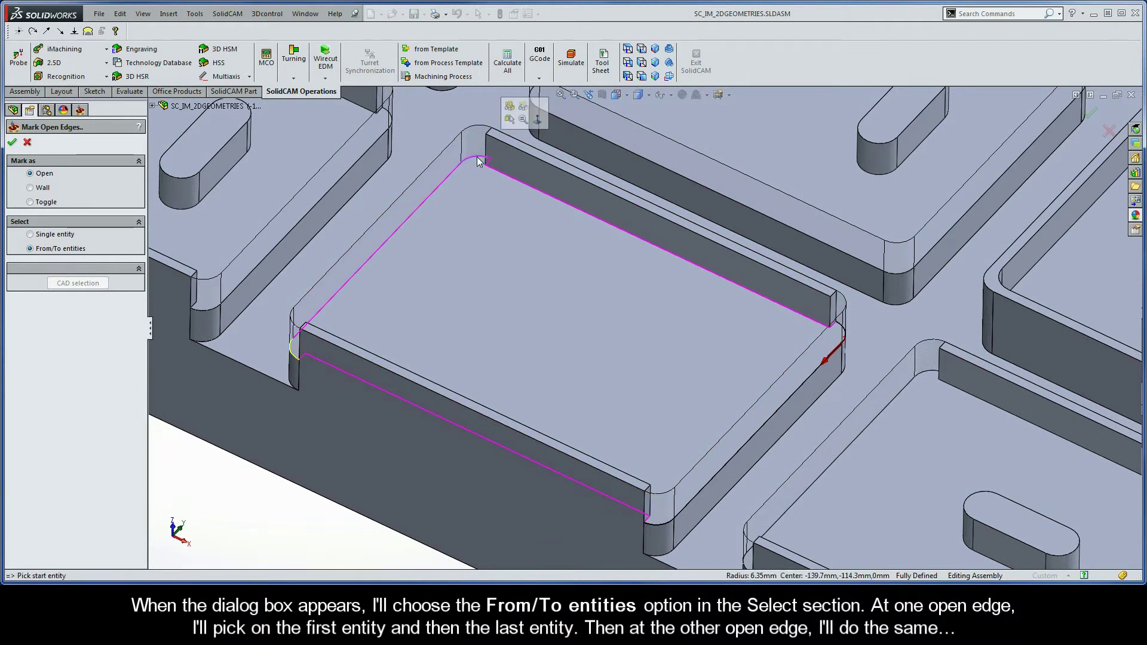
left_click(12, 142)
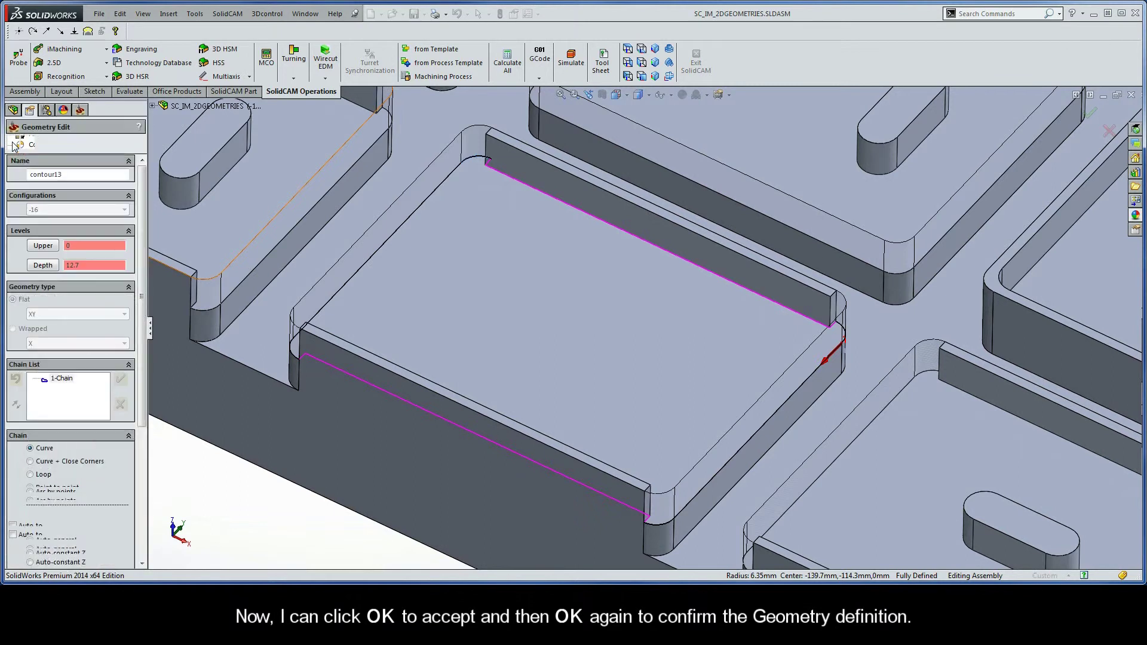
left_click(13, 144)
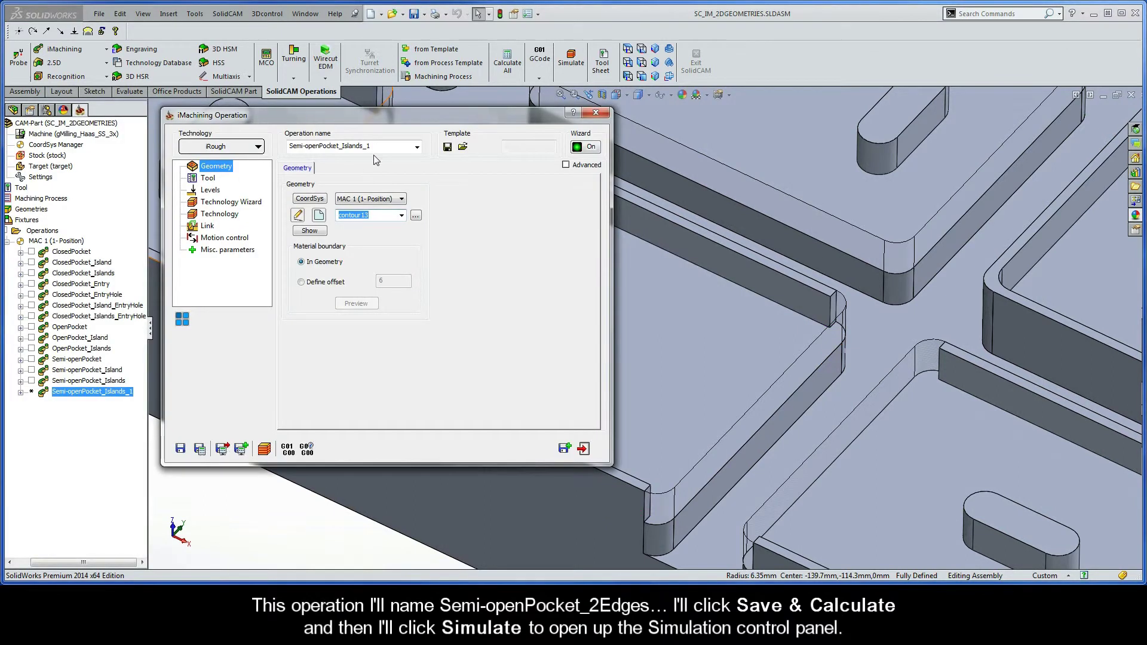
Step: Name the copied operation Semi-openPocket_2Edges, then save and calculate it
left_click(347, 146)
left_click_drag(371, 146, 348, 146)
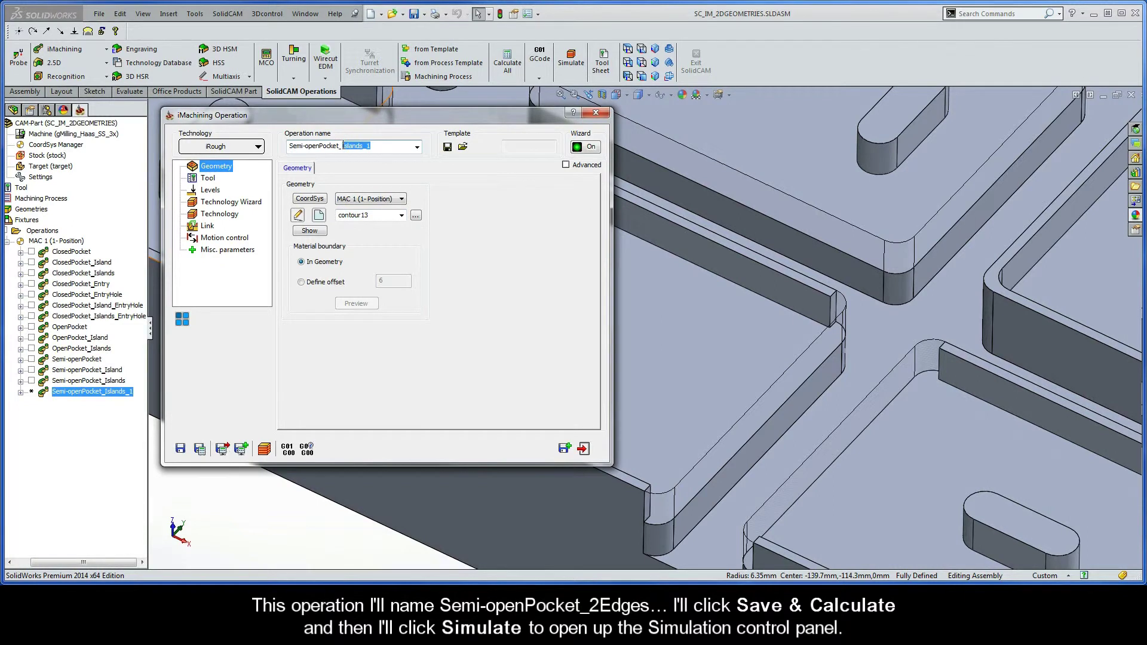
type("2Edge")
left_click(201, 448)
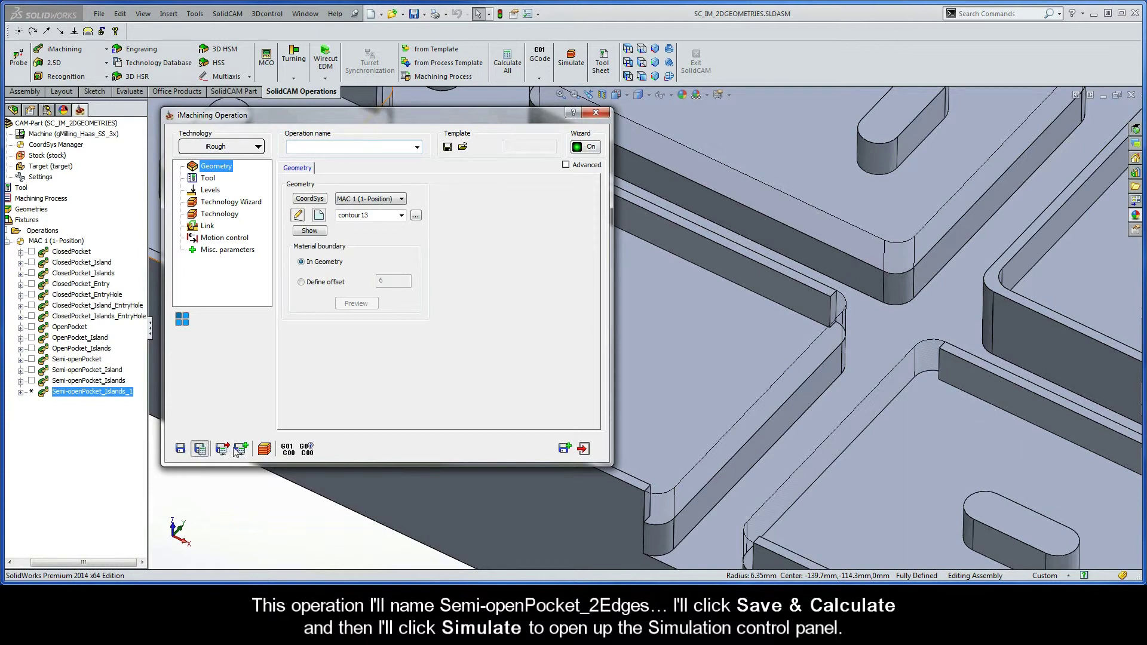
Step: Simulate the Semi-openPocket_2Edges tool path in Host CAD mode, starting slower and raising the speed during playback, then exit the simulation
left_click(264, 449)
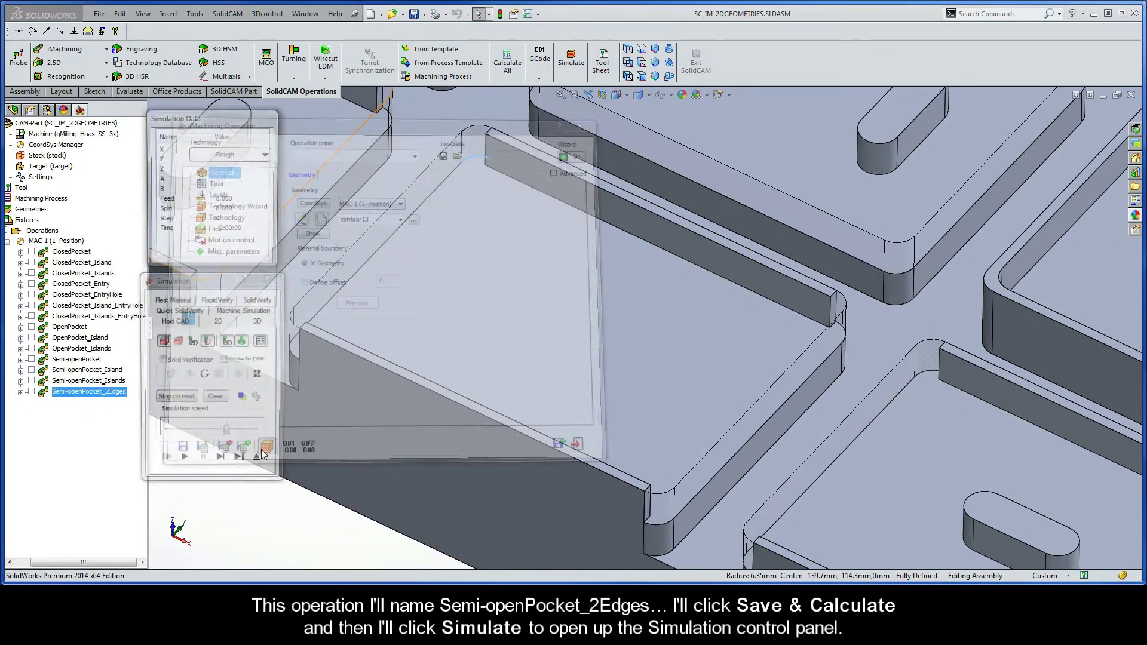
left_click_drag(227, 432, 206, 432)
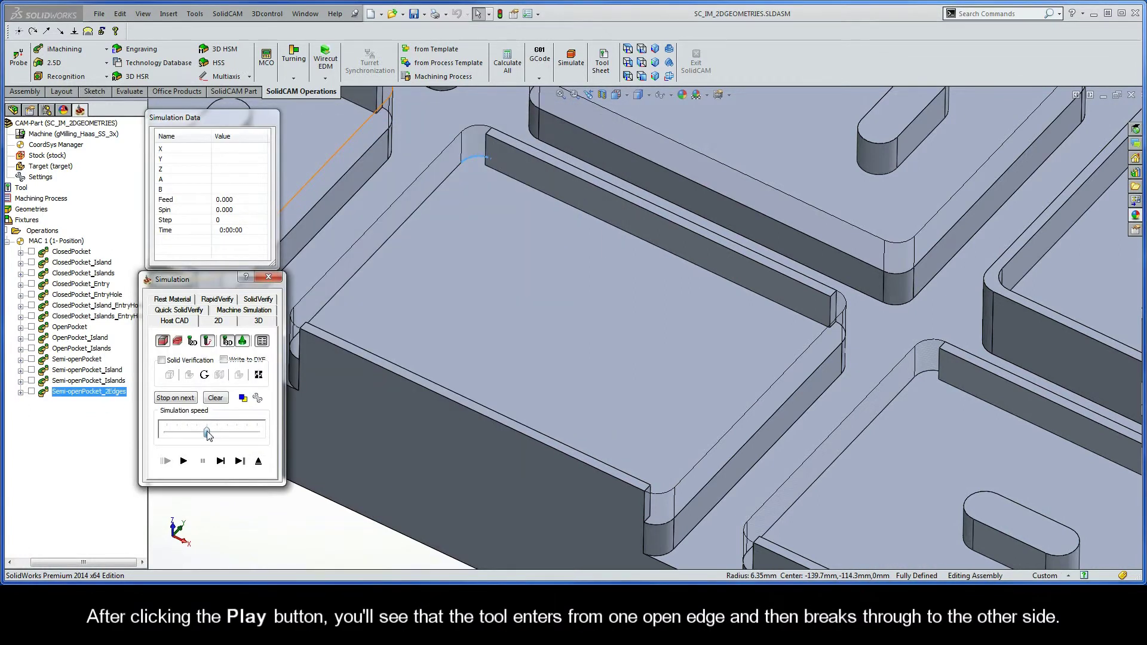
left_click(183, 461)
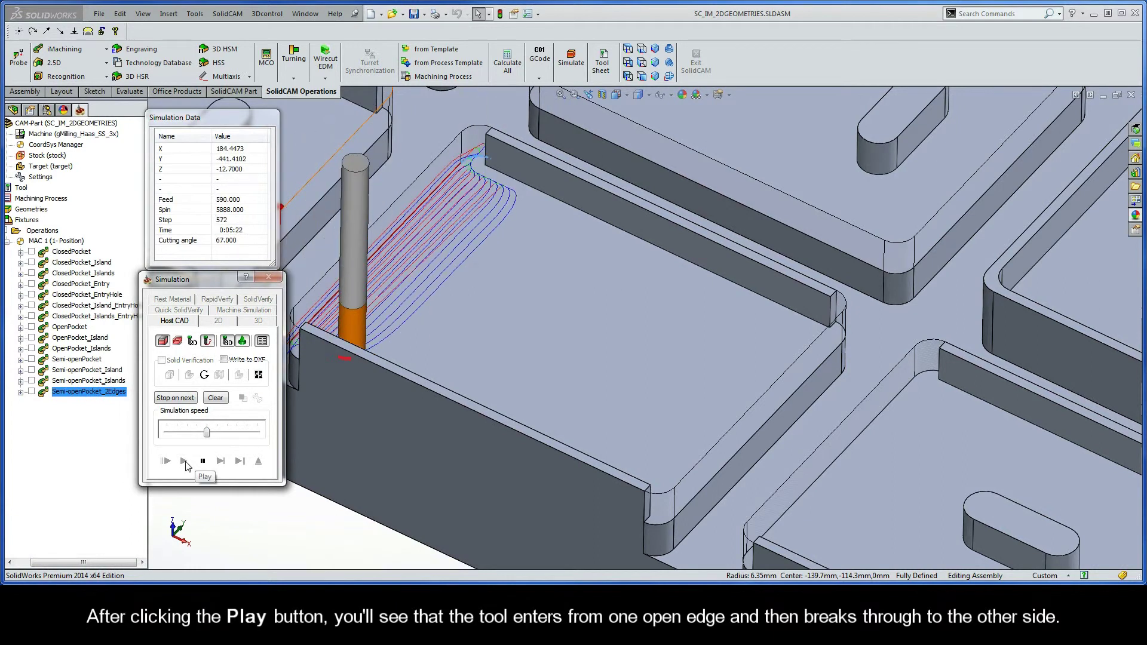
left_click_drag(207, 432, 227, 432)
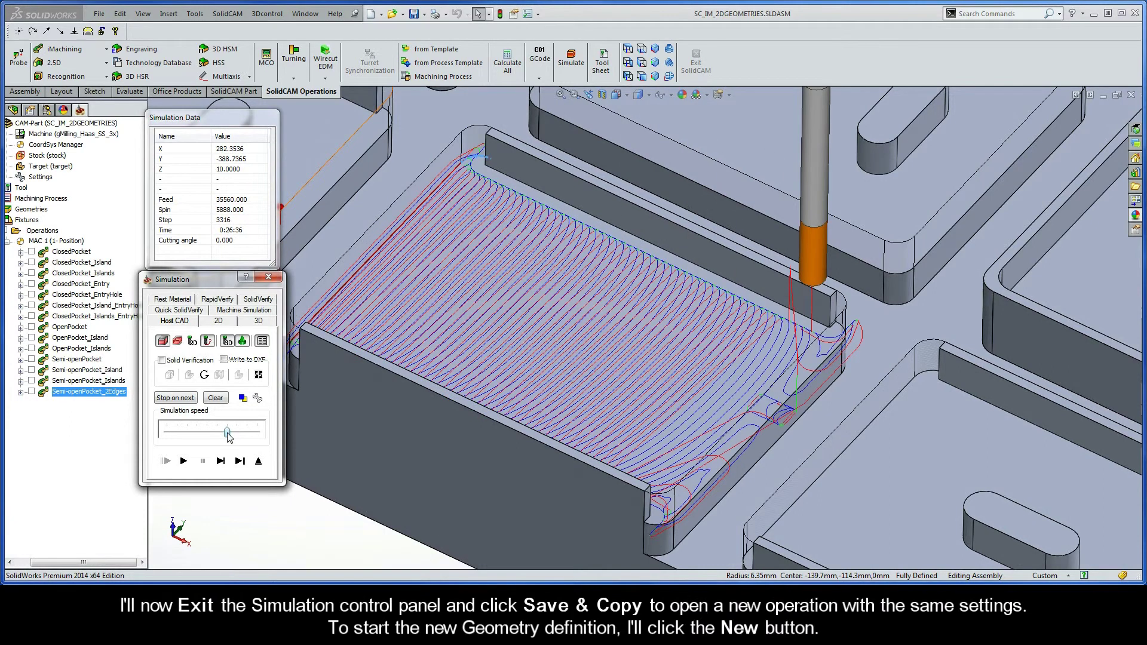
left_click(256, 460)
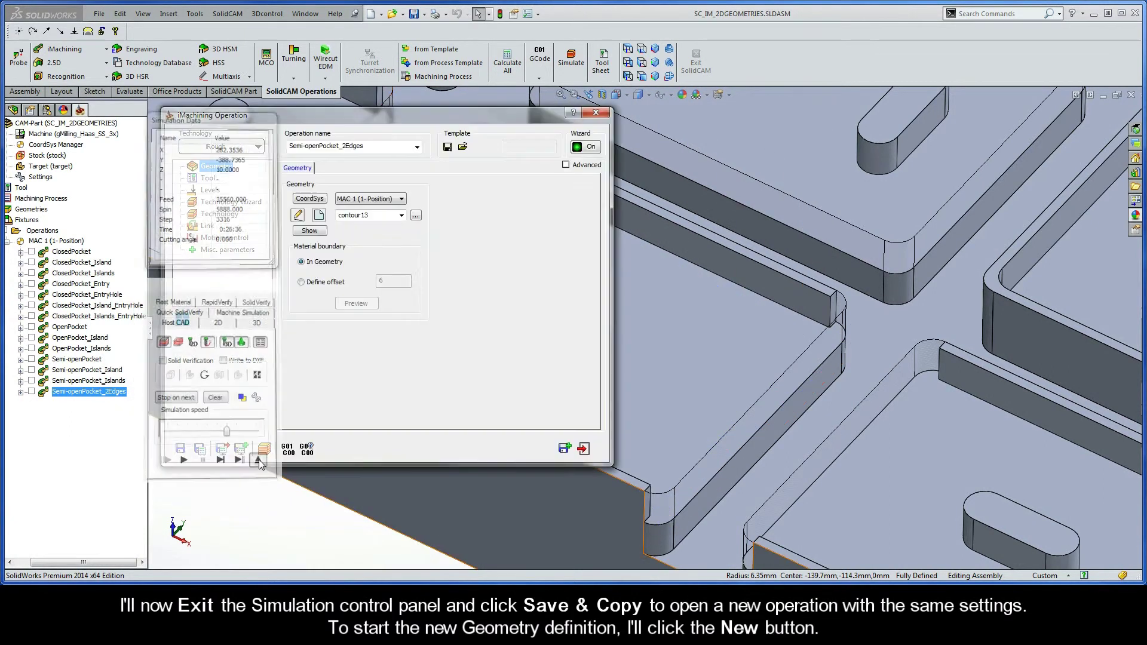
Step: Save and copy the Semi-openPocket_2Edges operation and start a new geometry definition for the copy
left_click(563, 449)
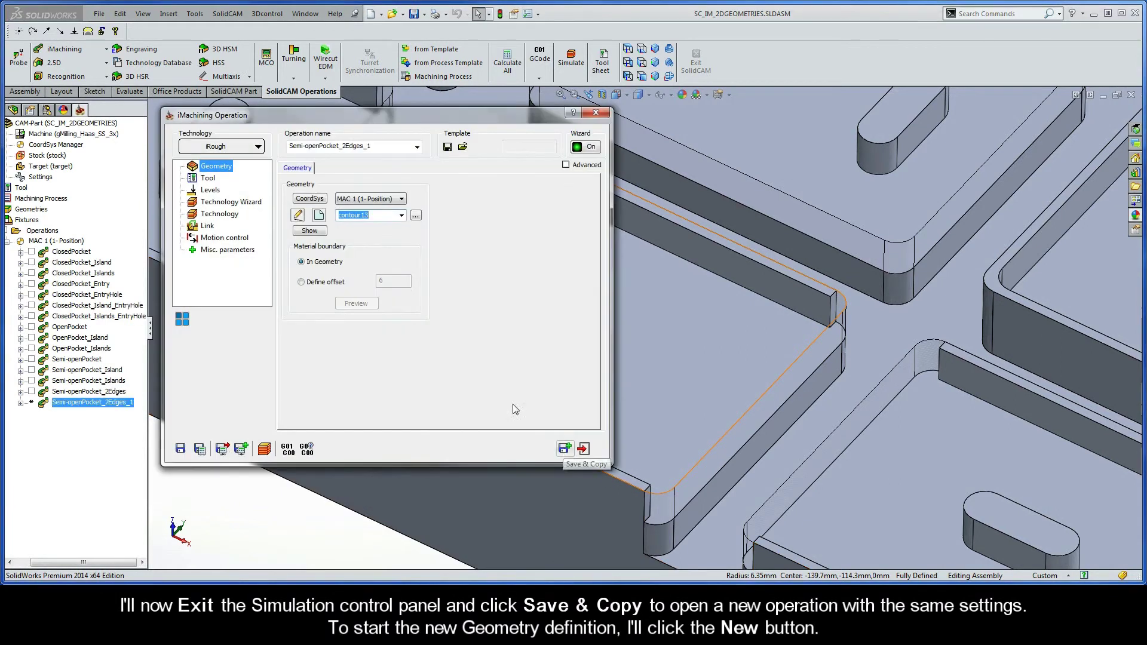
left_click(319, 215)
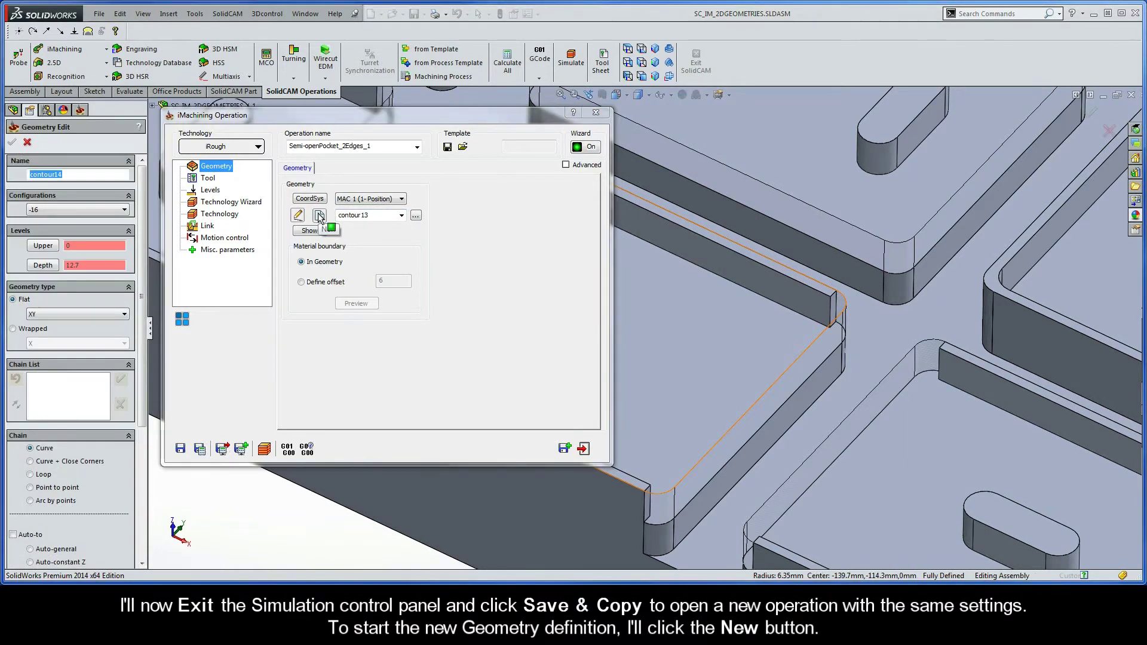
Step: Chain the lower contour of the neighbouring single-island pocket with two open sides, using Auto-constant Z from one open-side edge, and accept it
scroll(318, 213, "down", 5)
key("ctrl+Left")
key("ctrl+Up")
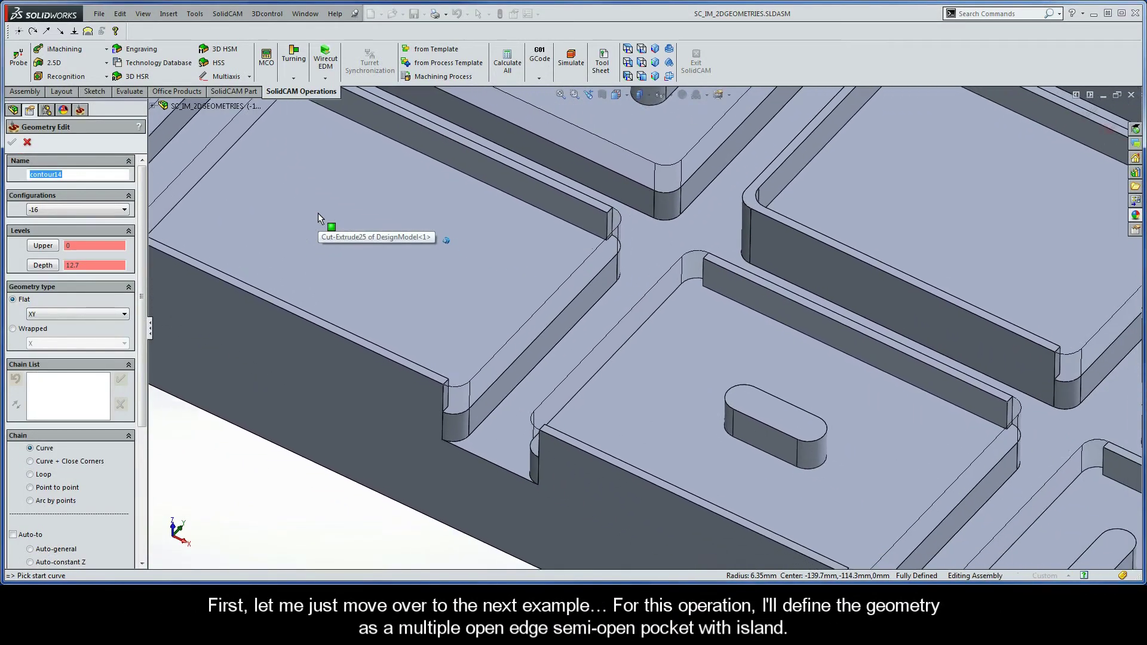
key("ctrl+Left")
key("ctrl+Up")
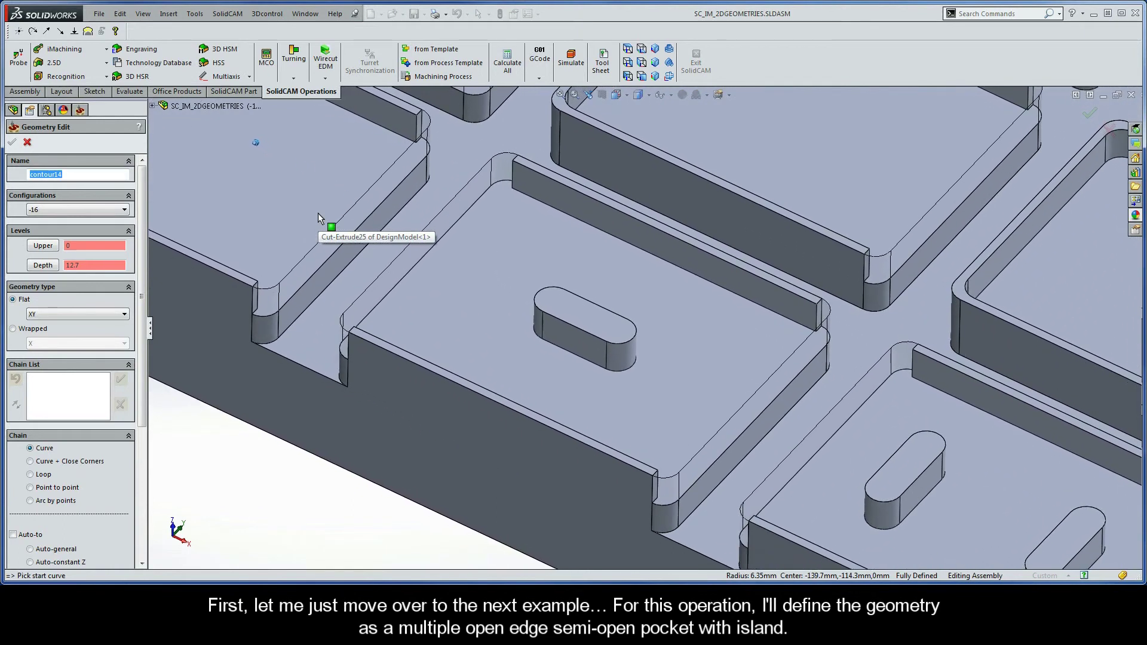
key("ctrl+Left")
key("ctrl+Up")
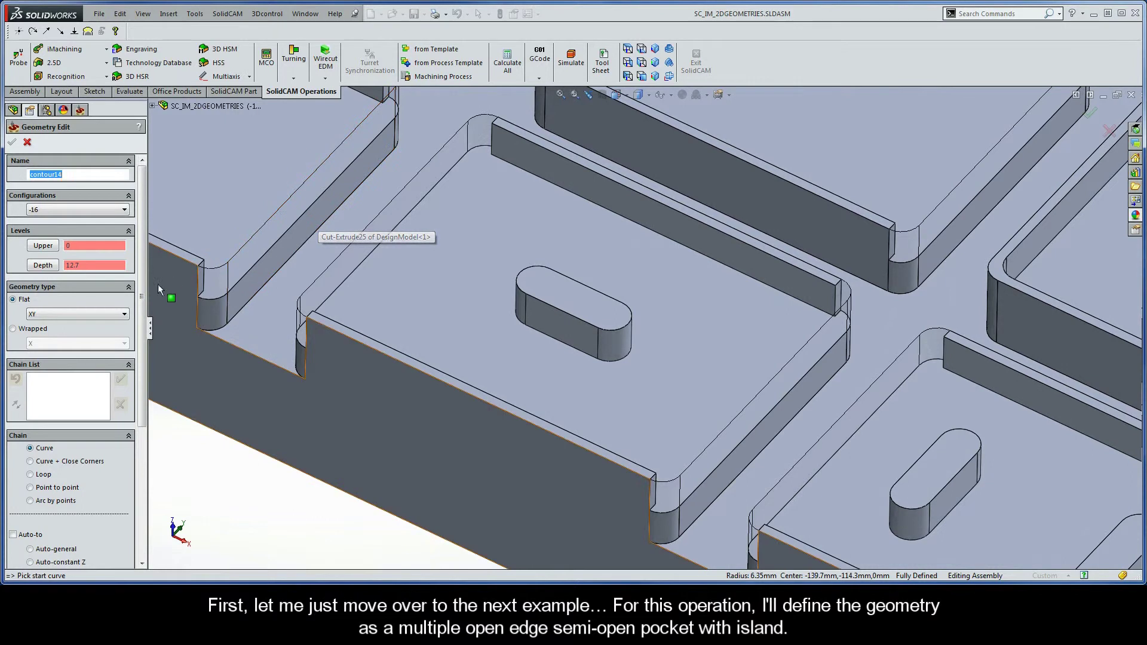
scroll(144, 301, "down", 1)
left_click_drag(144, 301, 145, 370)
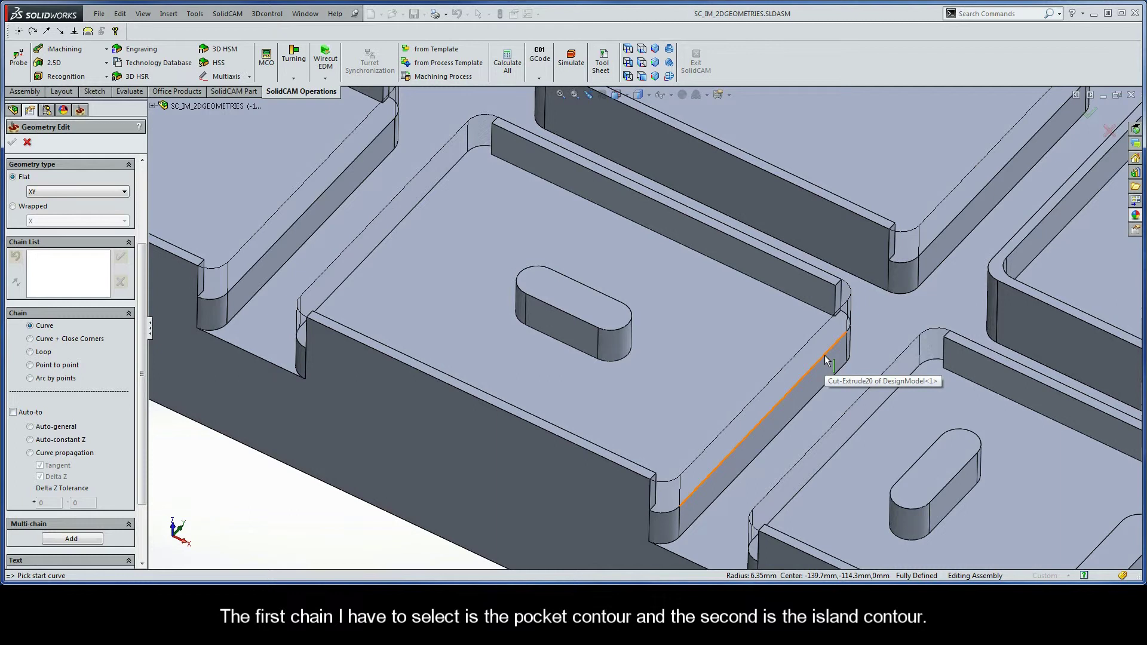
left_click(825, 358)
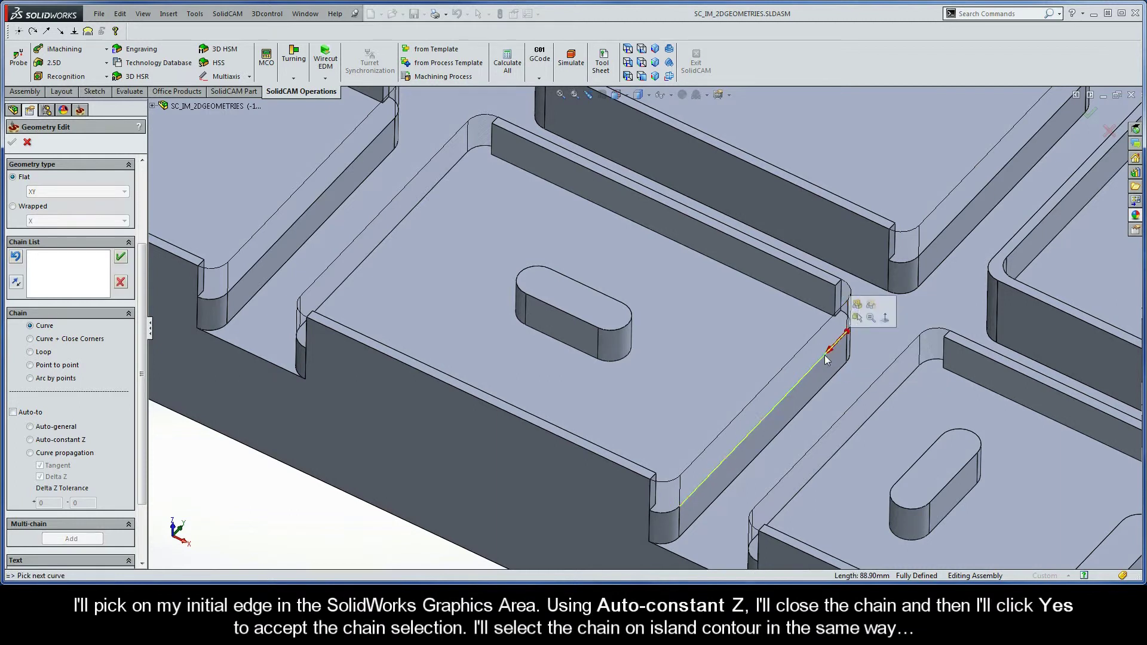
left_click(41, 441)
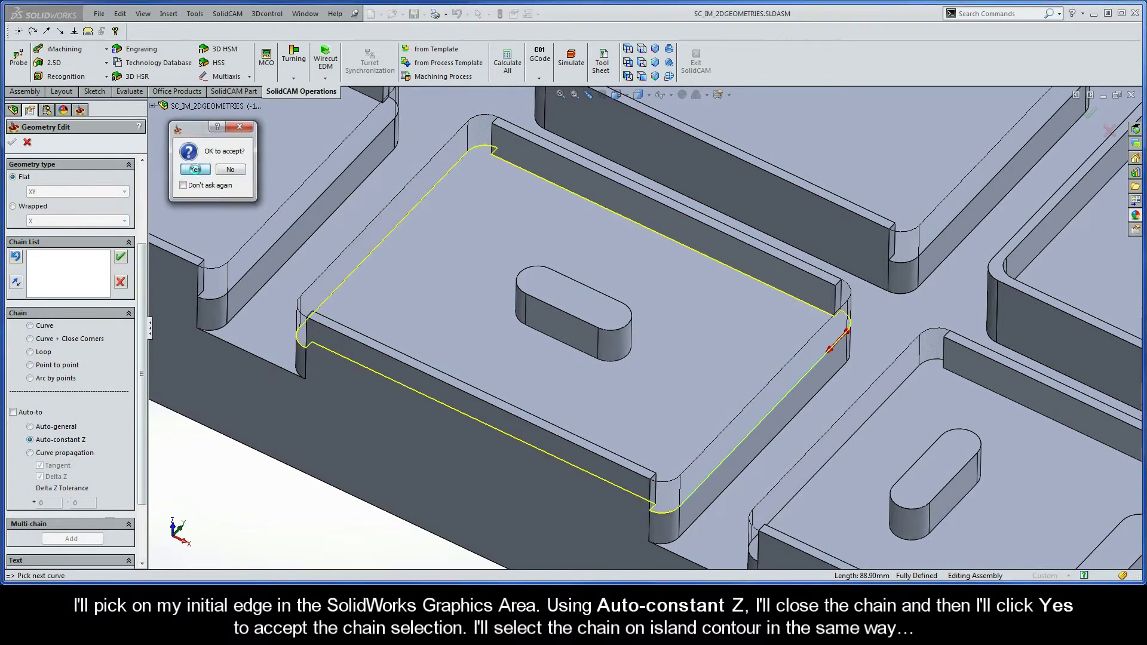
left_click(193, 169)
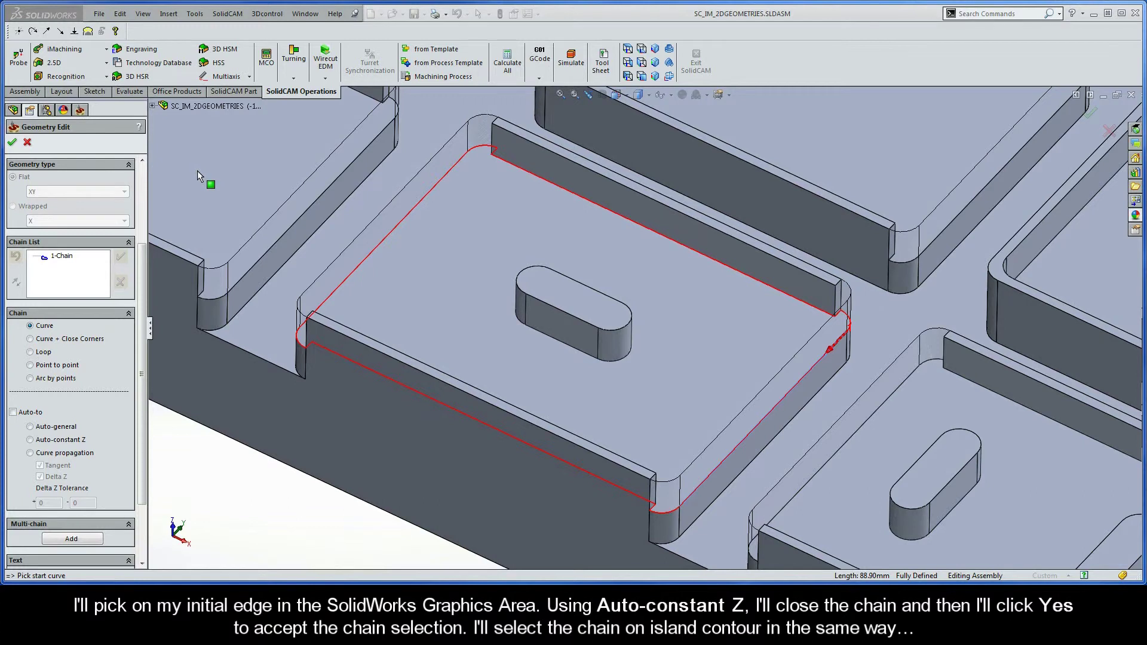
Step: Chain the lower contour of the island inside the pocket with Auto-constant Z and accept it as the second chain
left_click(569, 346)
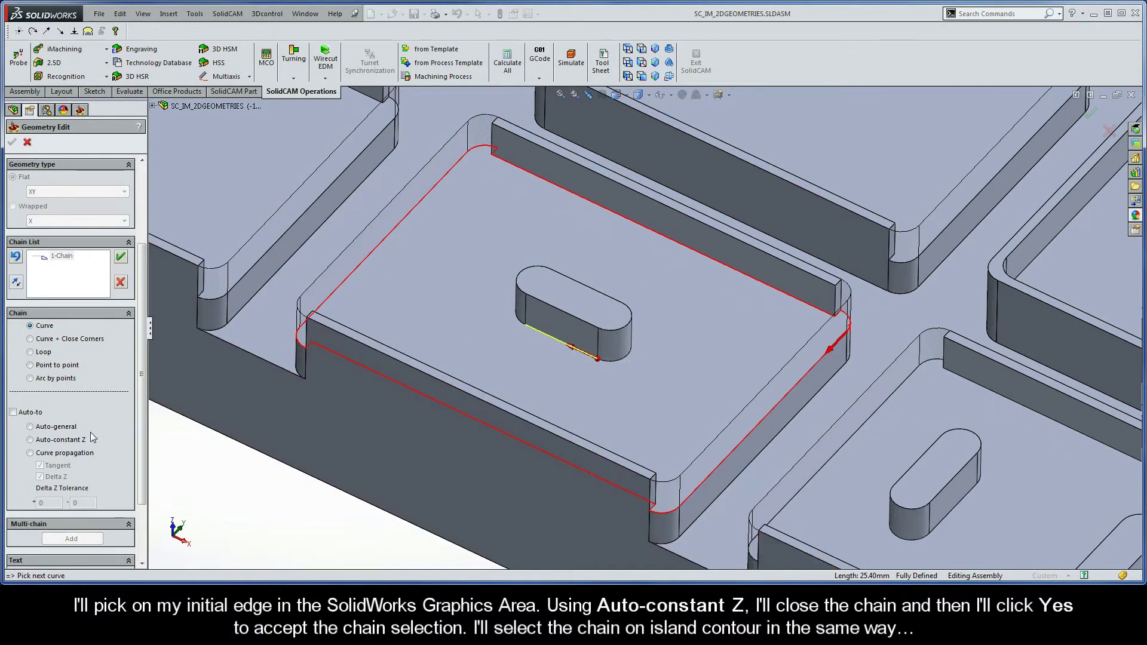
left_click(32, 441)
left_click(192, 172)
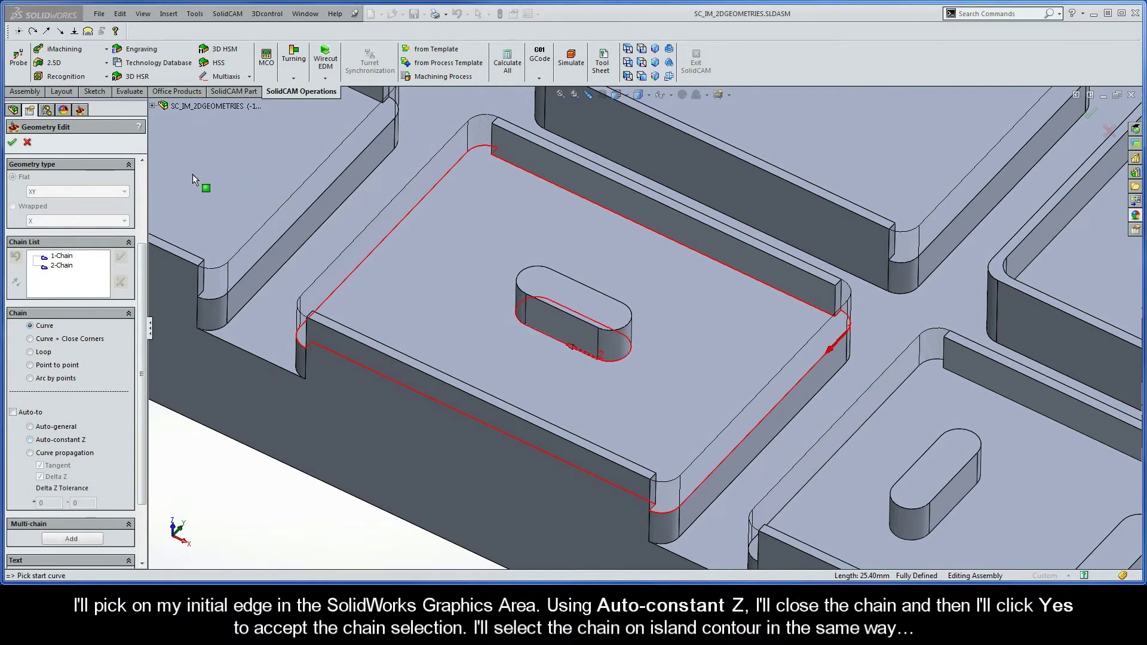
Step: Mark the edges on both open sides of 1-Chain as Open using From/To entities and accept the marking
right_click(62, 256)
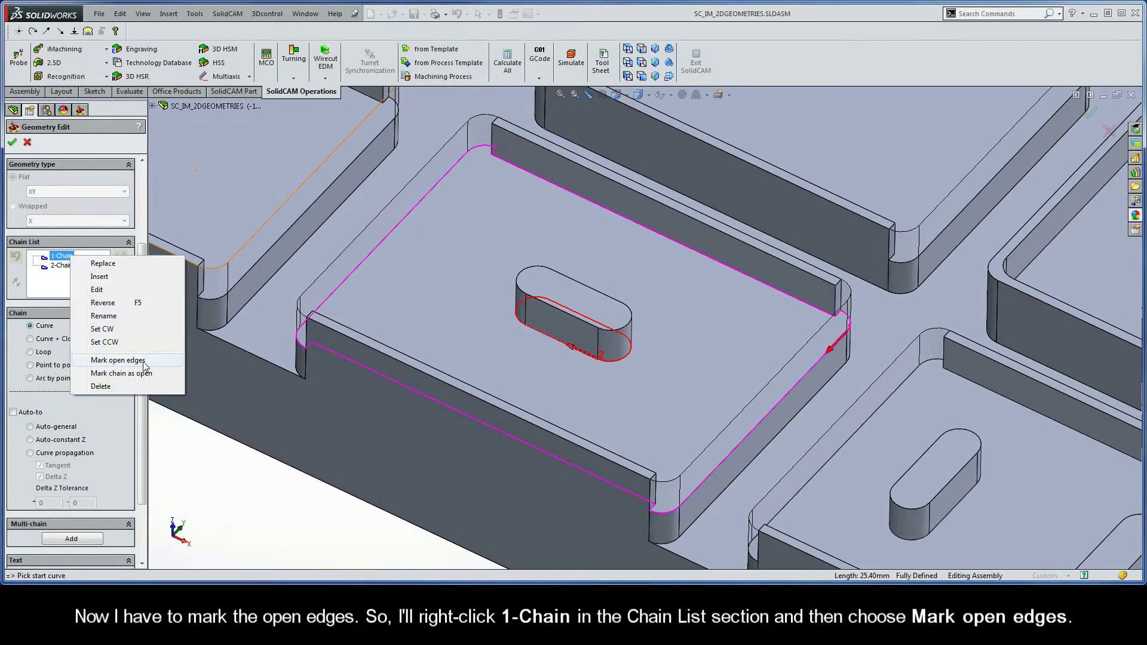
left_click(118, 360)
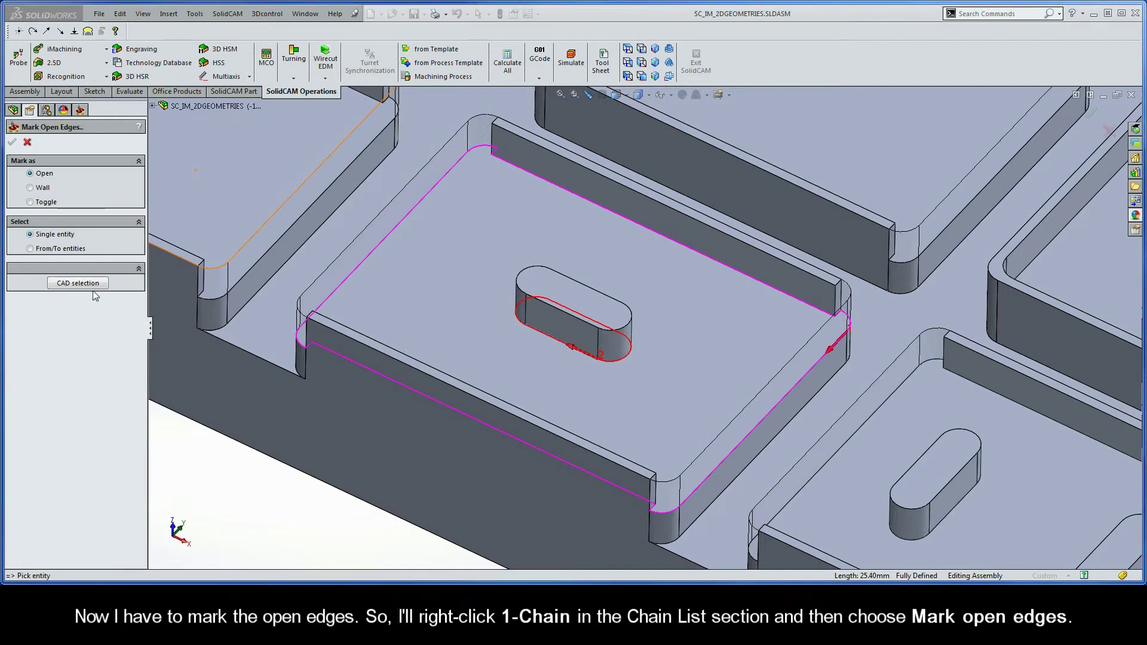
left_click(29, 249)
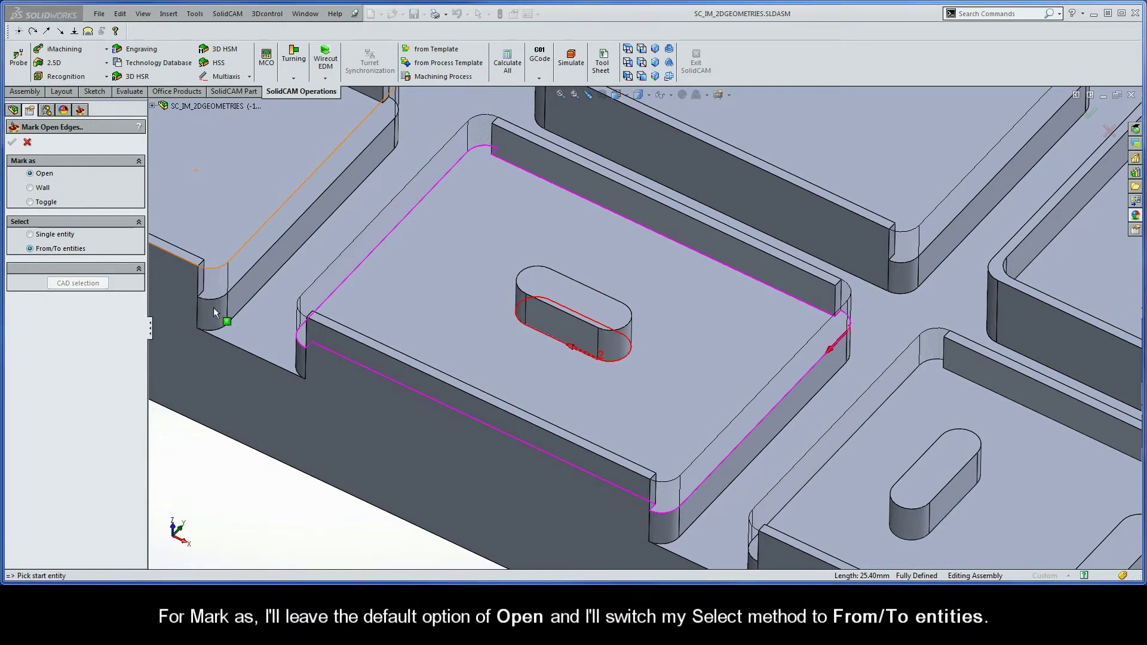
left_click(849, 323)
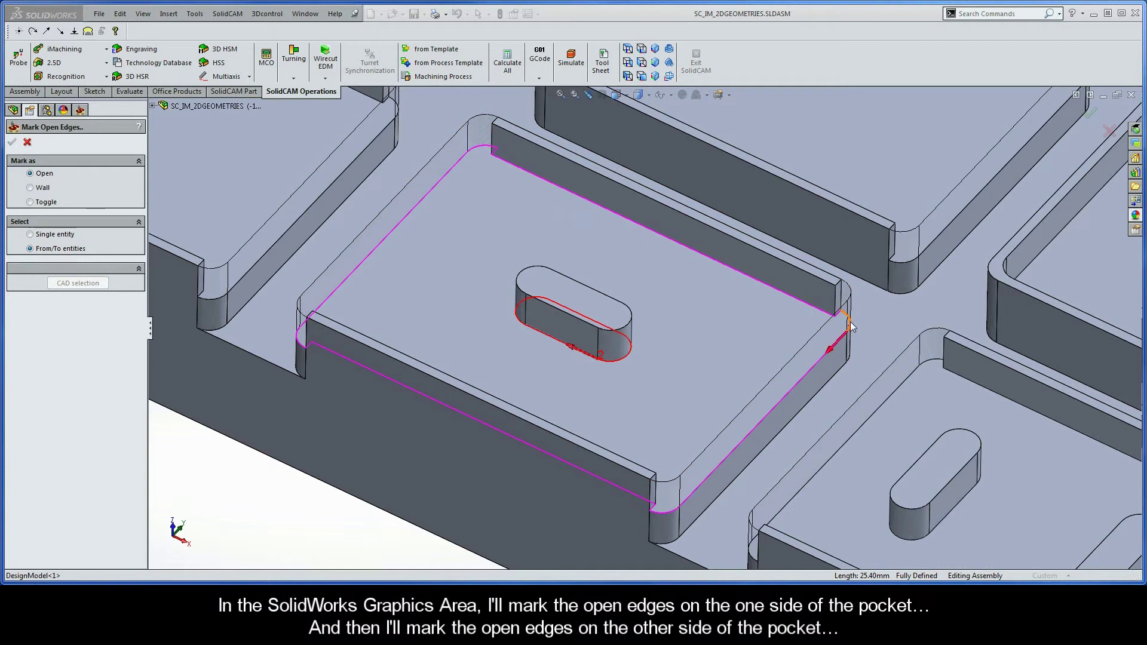
left_click(664, 514)
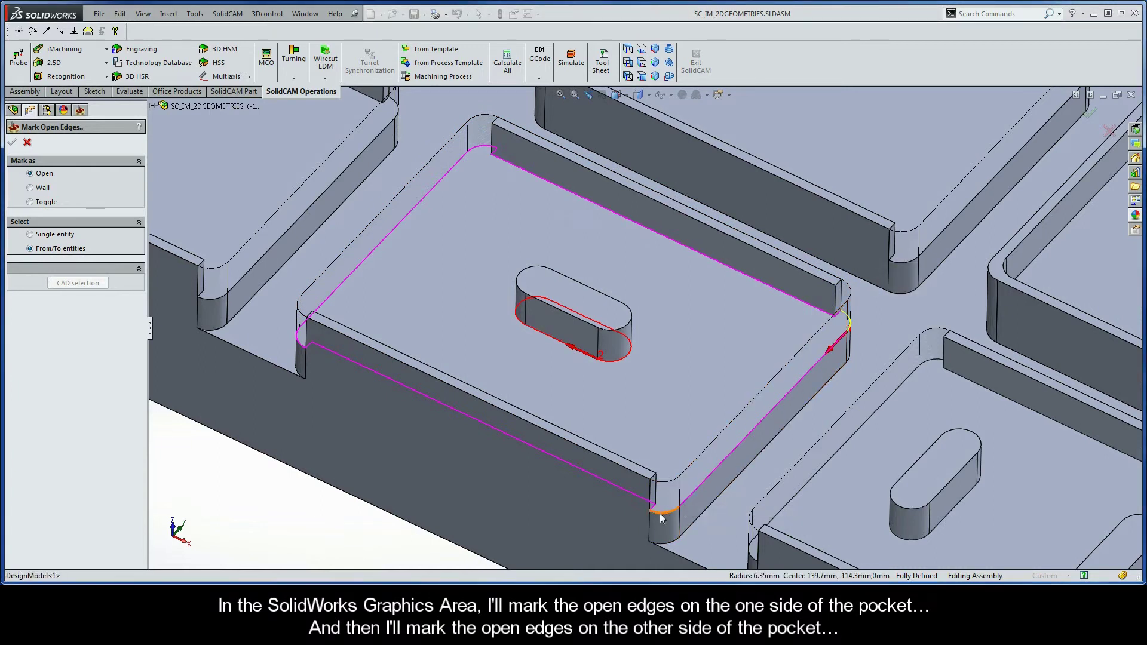
left_click(297, 340)
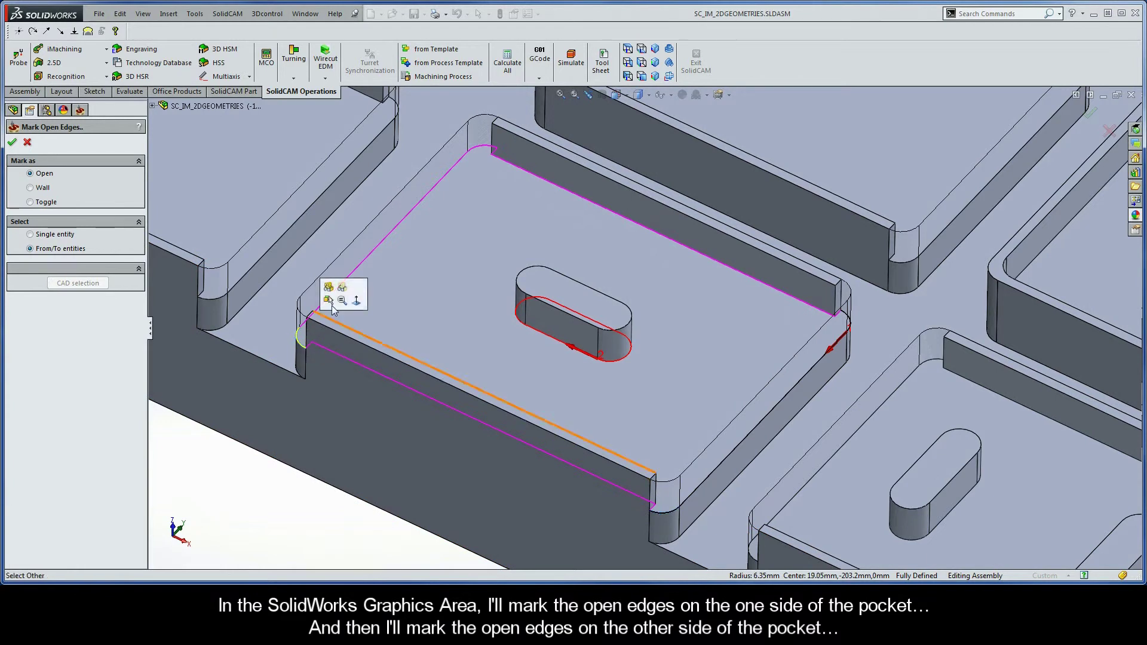
left_click(478, 151)
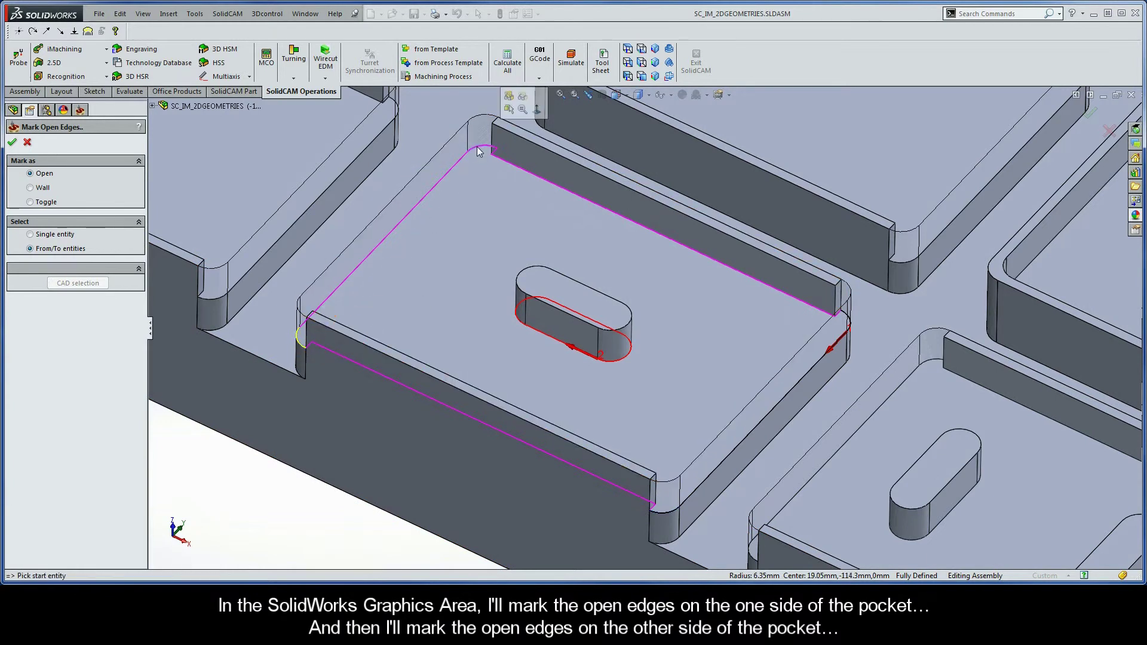
left_click(12, 143)
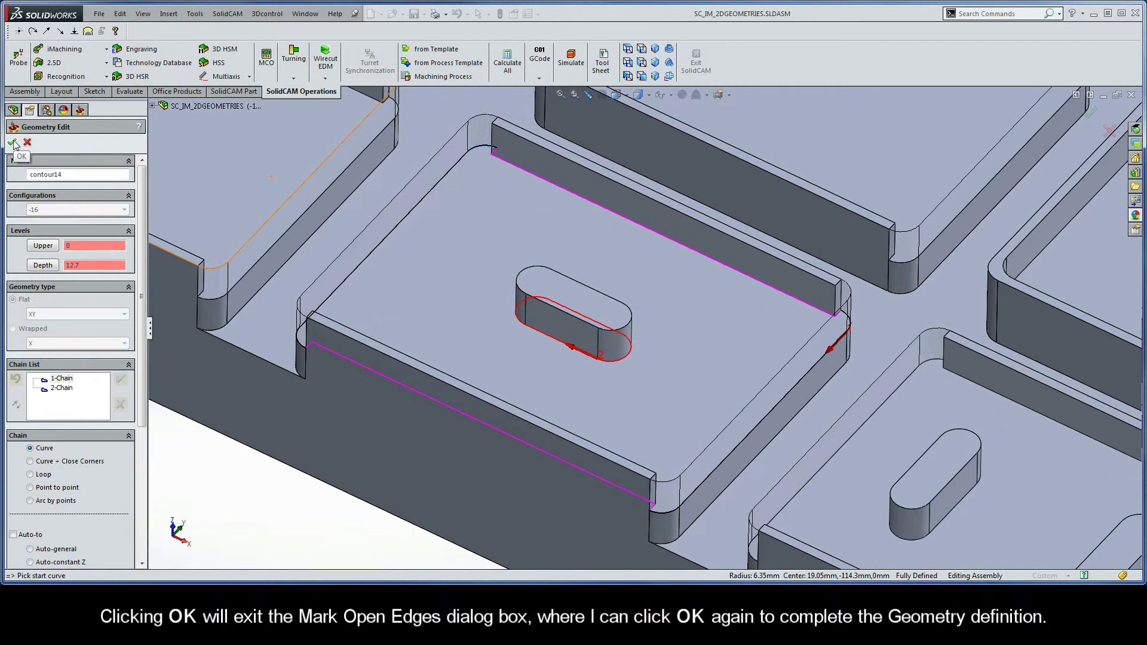
Step: Accept the finished geometry, rename the operation Semi-openPocket_2Edges_Island, and save and calculate it
left_click(12, 143)
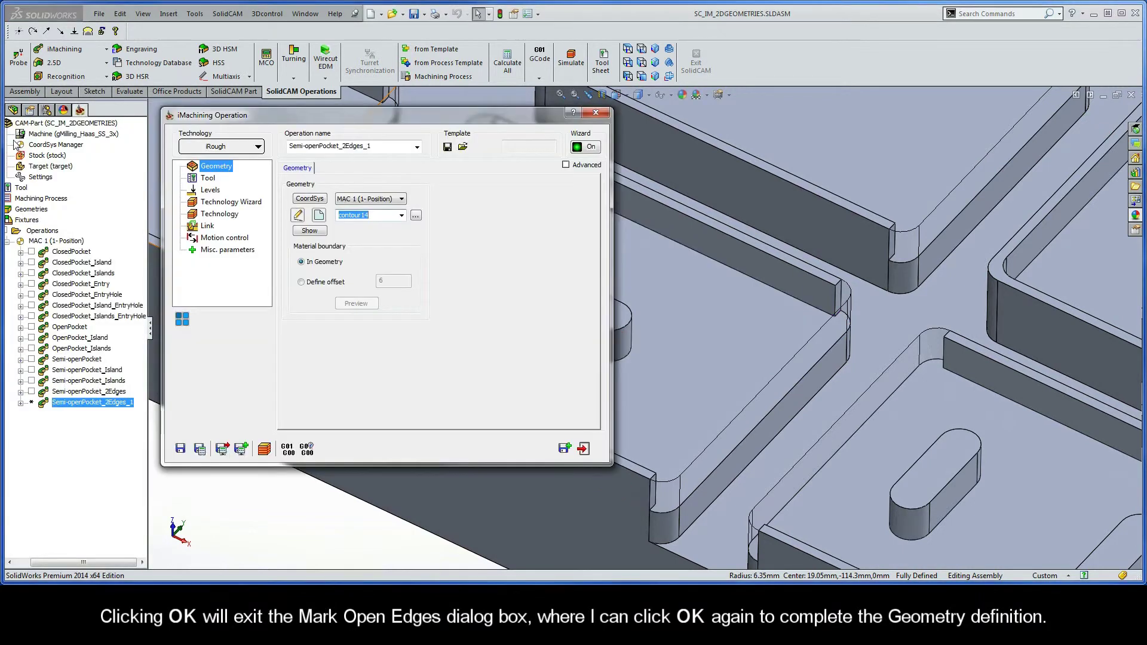
left_click(378, 146)
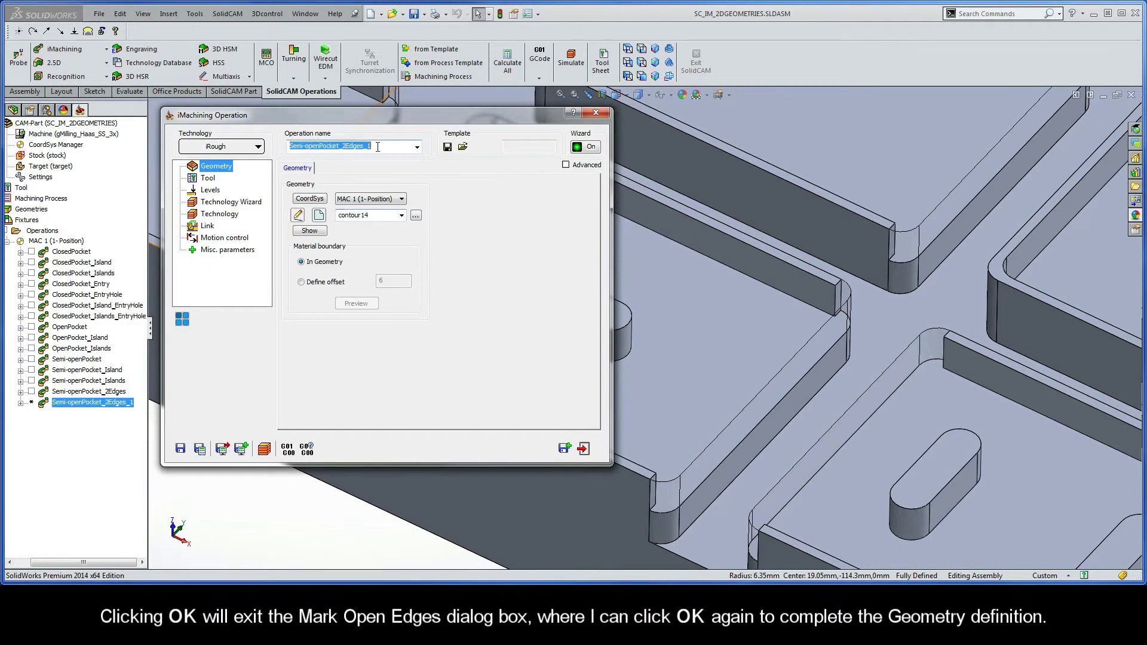
left_click(377, 146)
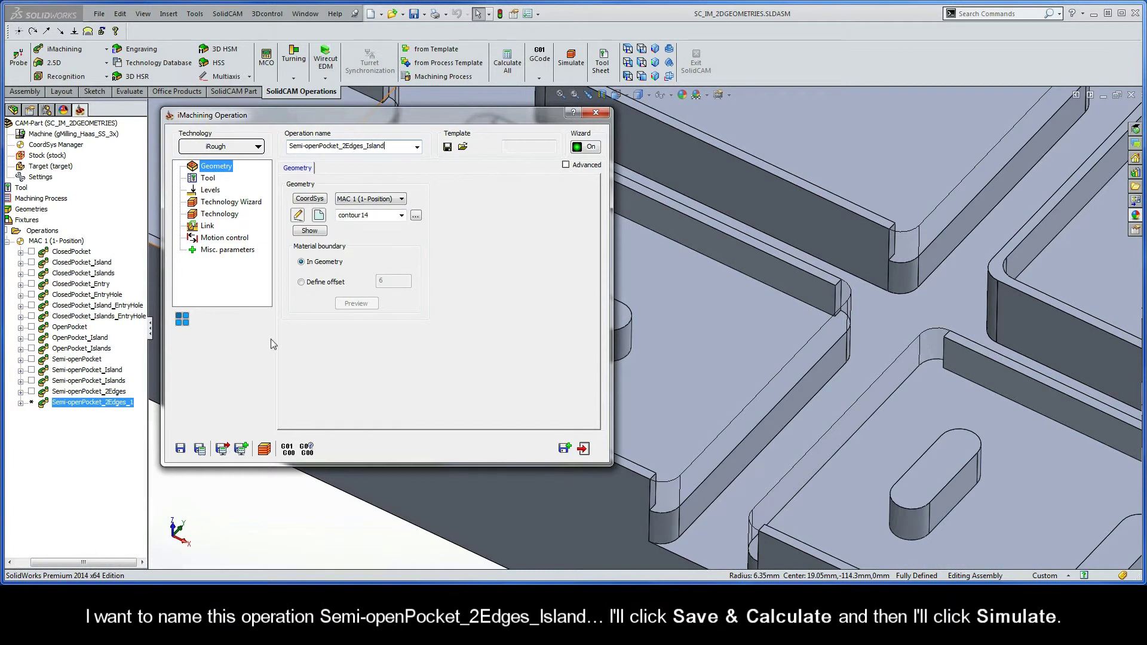
left_click(199, 449)
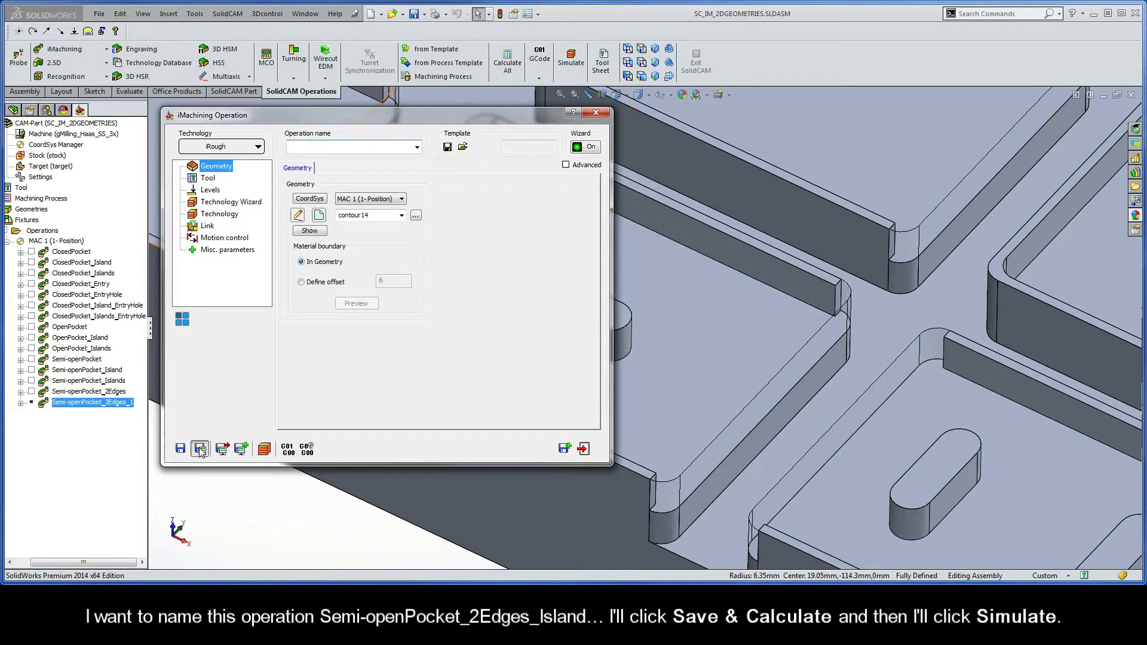
Step: Simulate the Semi-openPocket_2Edges_Island tool path in Host CAD mode, speeding up playback during the run, and exit the simulation
left_click(264, 449)
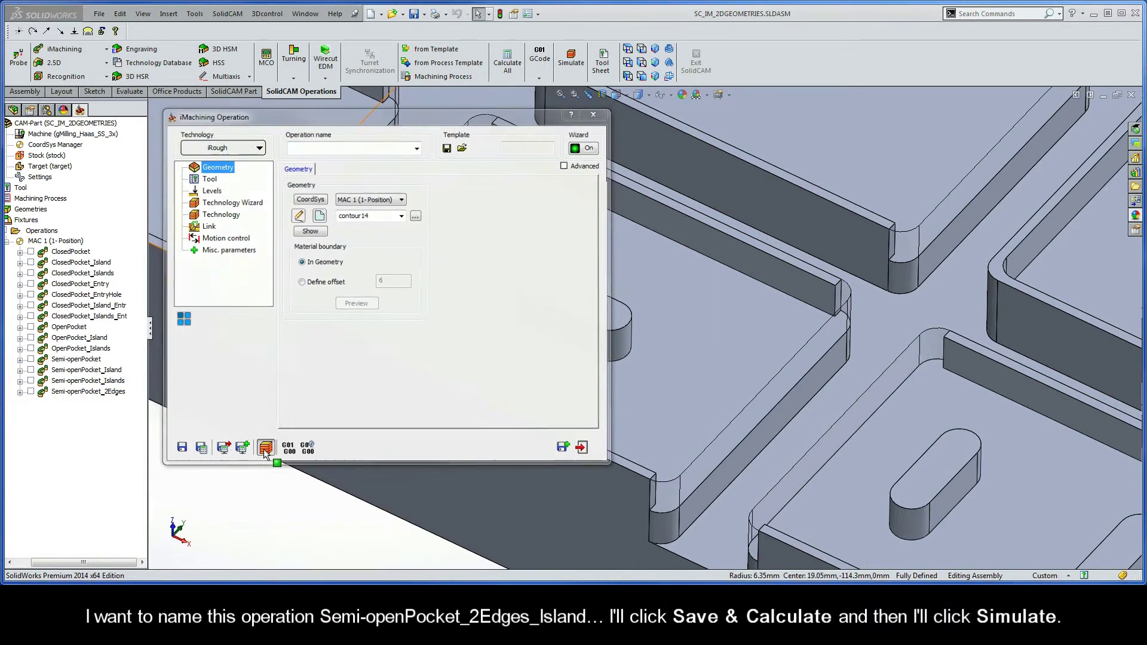
left_click_drag(228, 432, 217, 431)
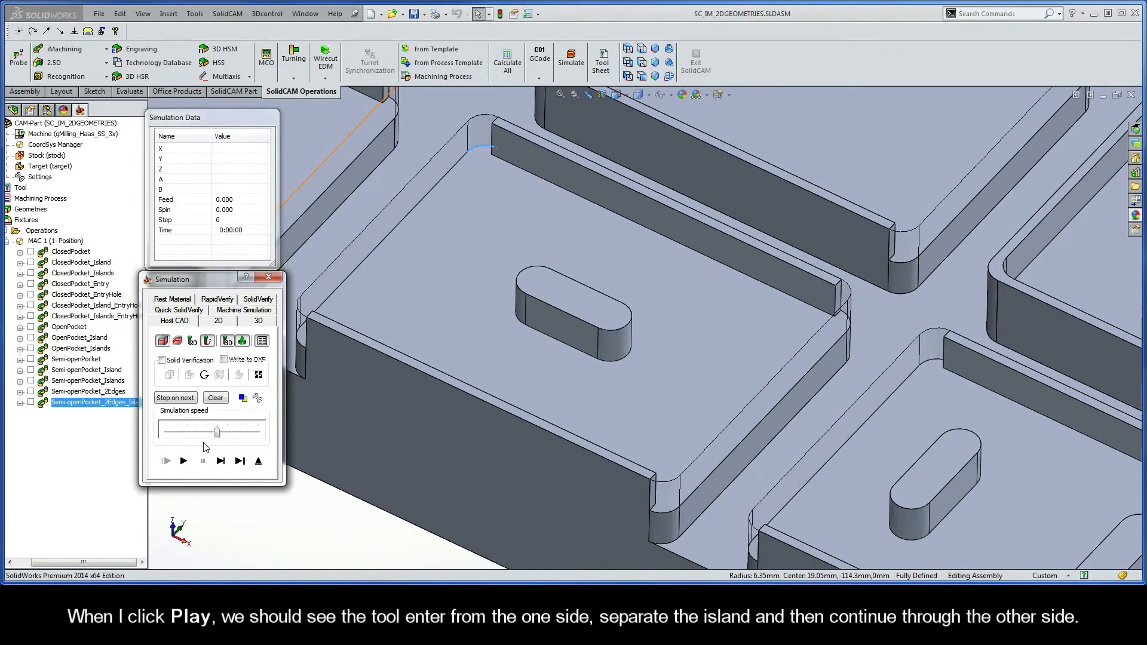
left_click(184, 460)
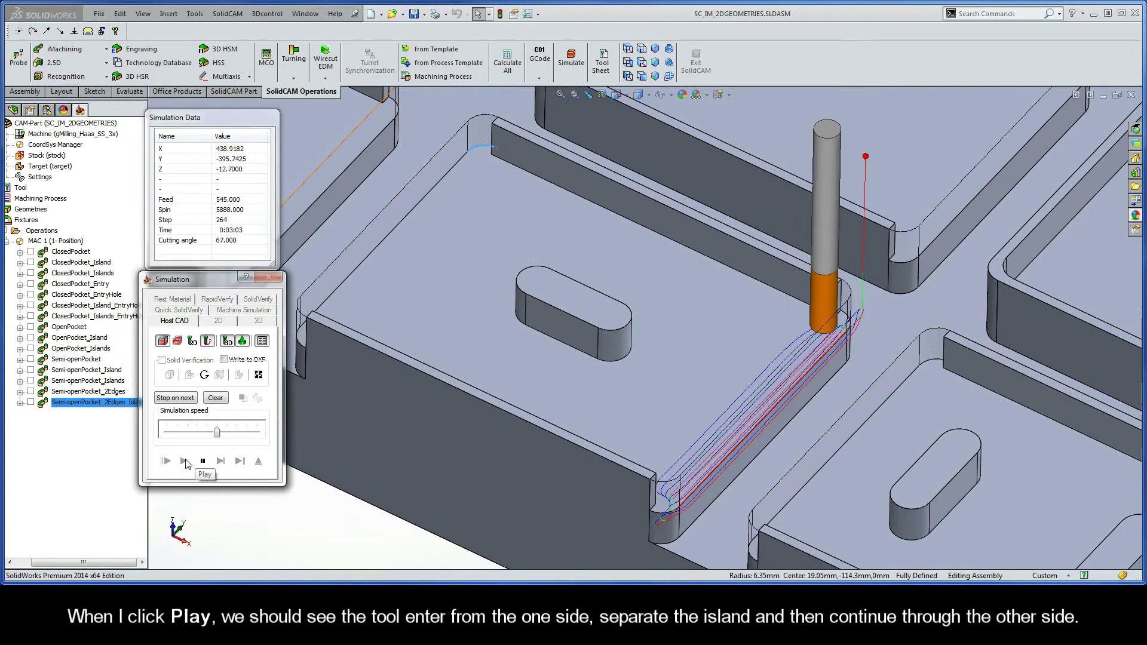
left_click_drag(217, 431, 226, 433)
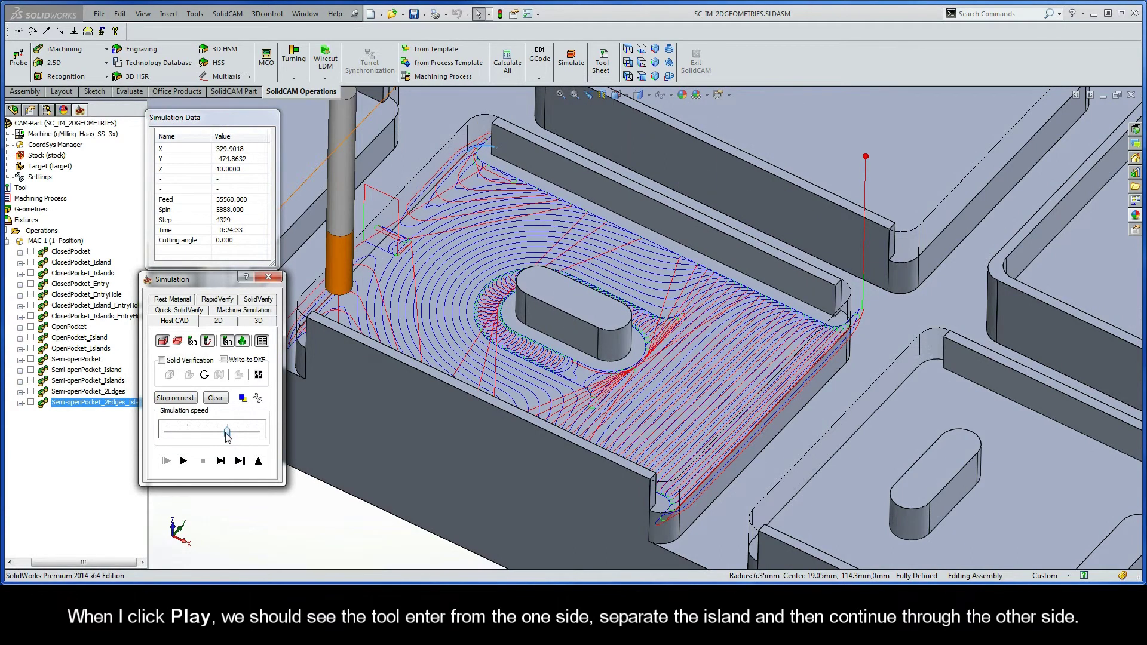
left_click(258, 460)
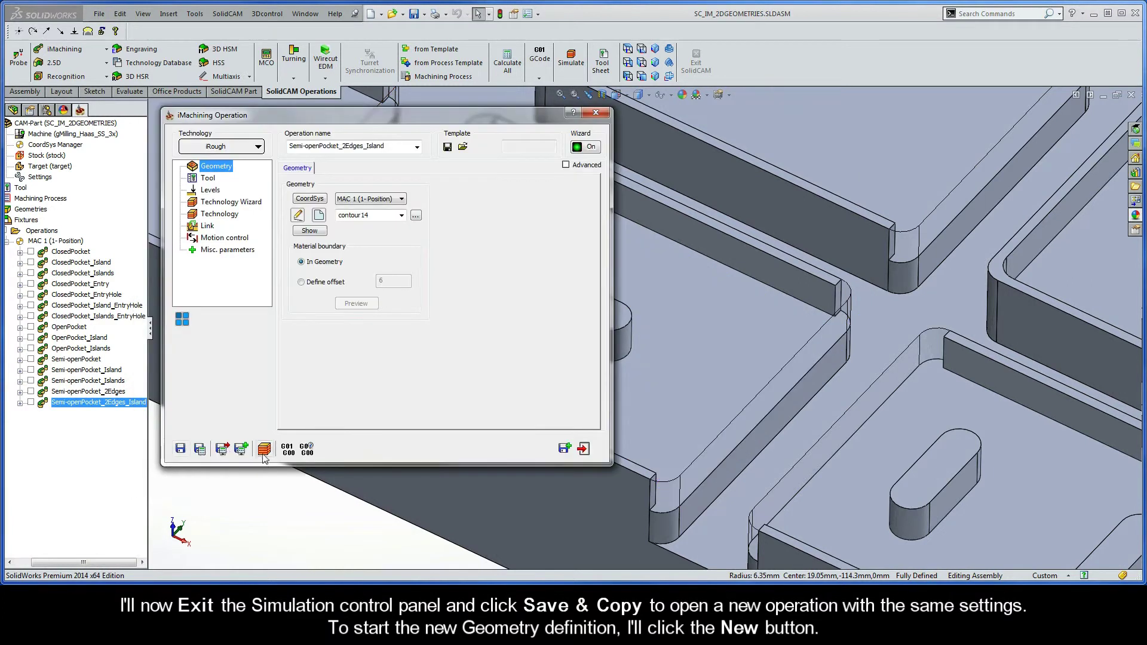
Step: Save and copy the operation, and chain the two-island pocket's lower contour in a new geometry using Auto-constant Z from an open-side edge
left_click(564, 449)
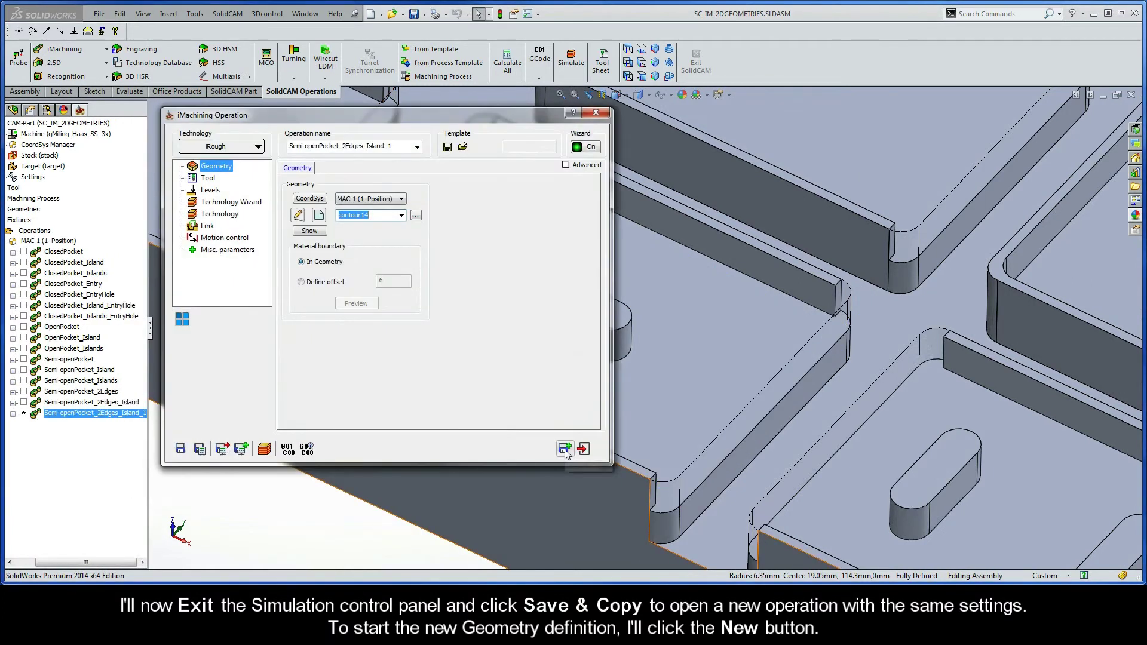
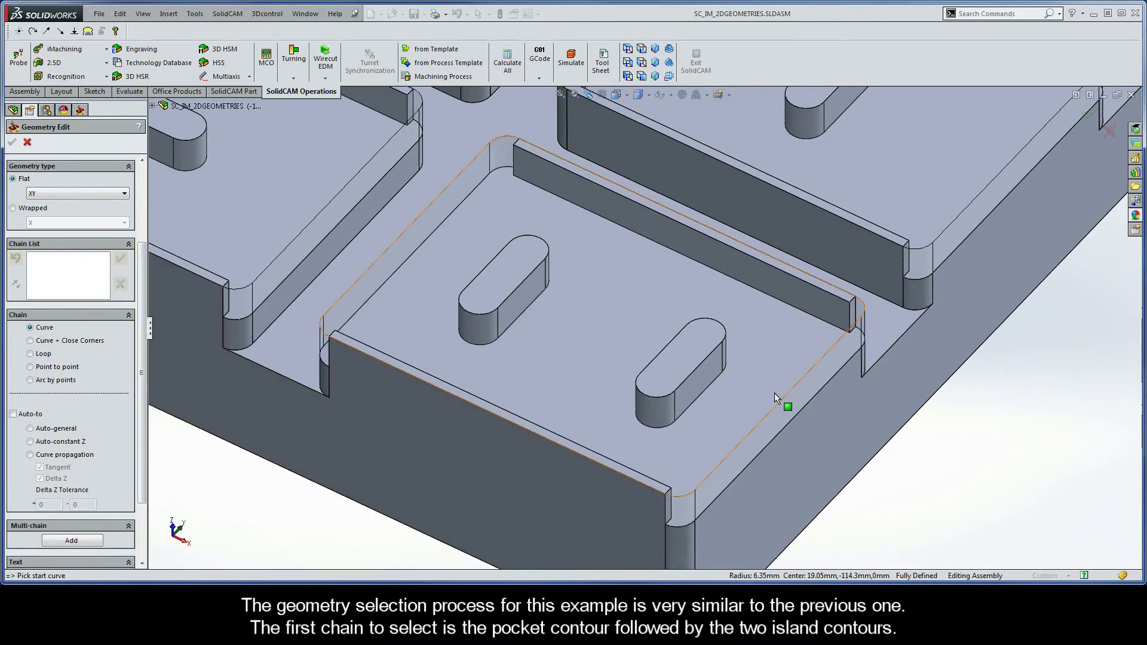
left_click(838, 378)
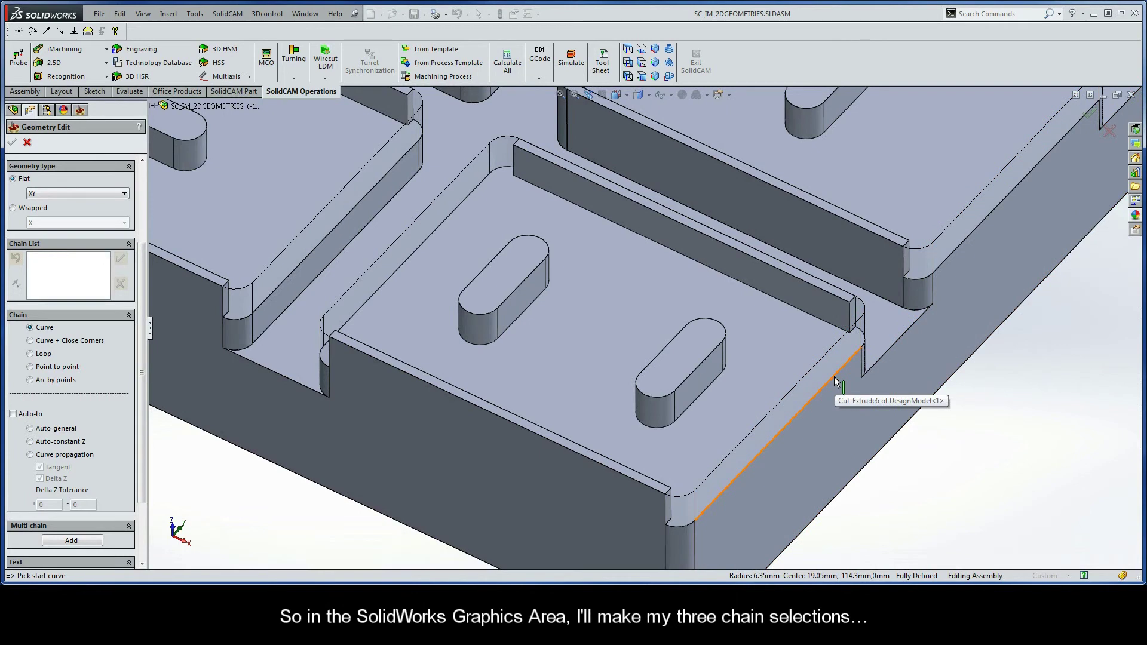
left_click(836, 380)
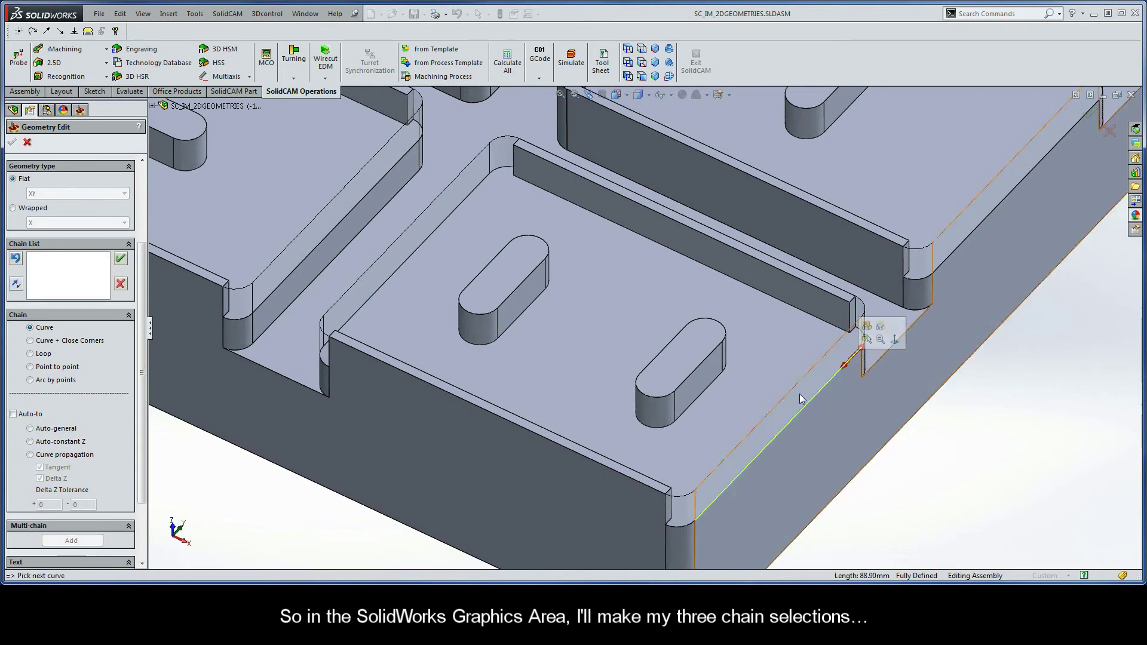
left_click(52, 442)
left_click(195, 169)
Step: Chain the lower contours of both islands in the pocket with Auto-constant Z and accept them as the second and third chains
left_click(527, 305)
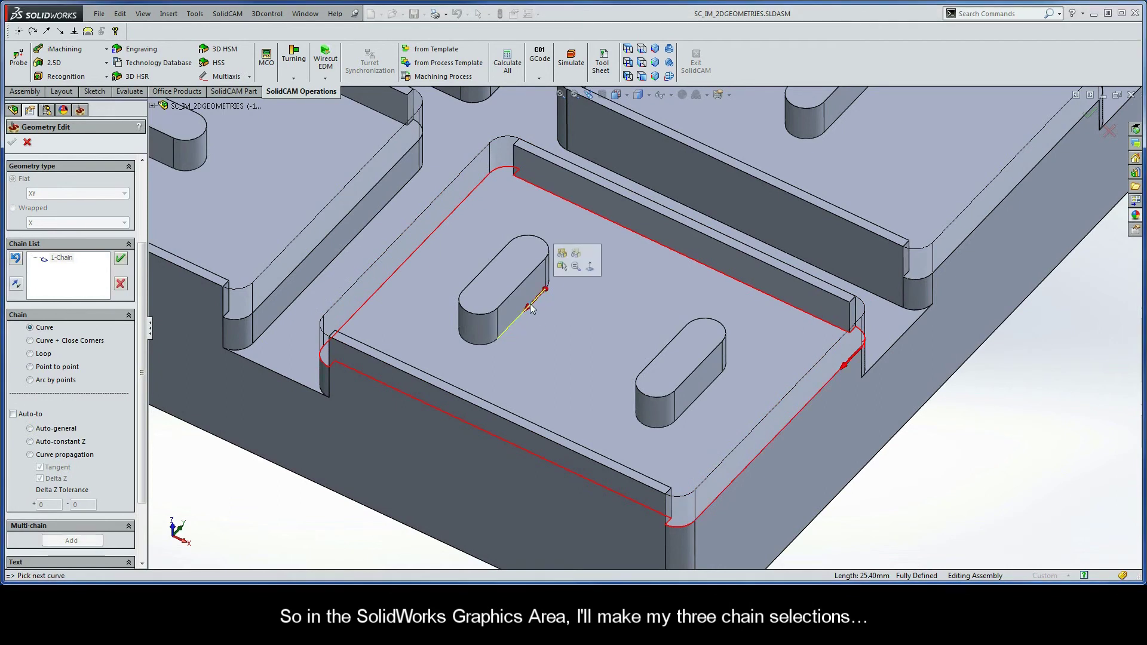
left_click(53, 442)
left_click(195, 169)
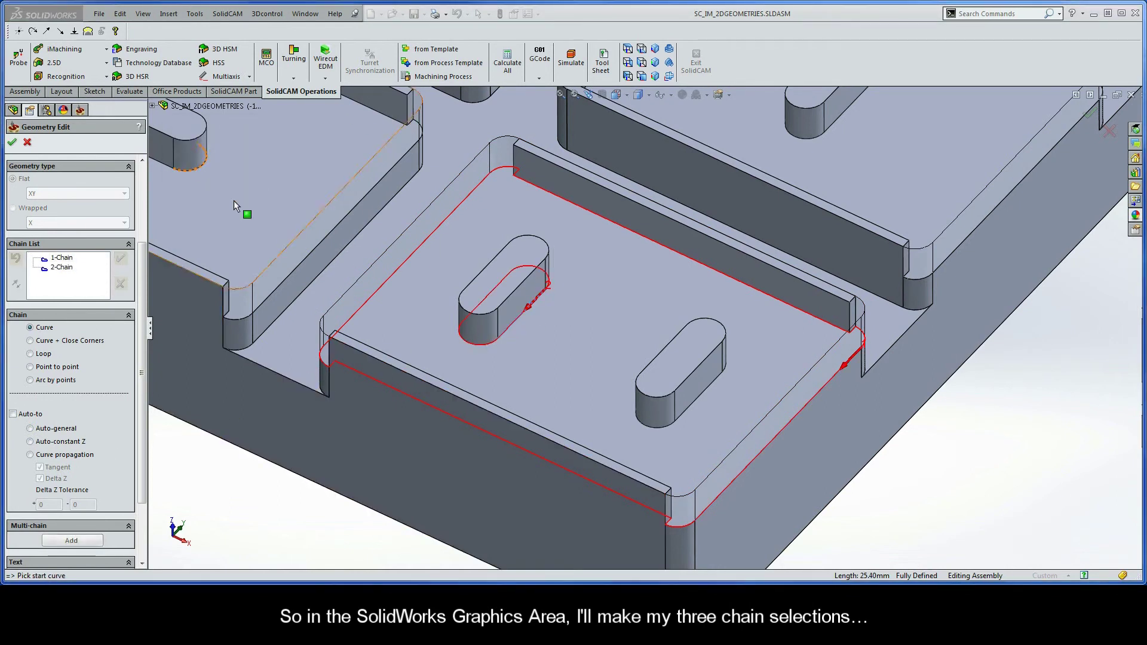
left_click(703, 390)
left_click(48, 442)
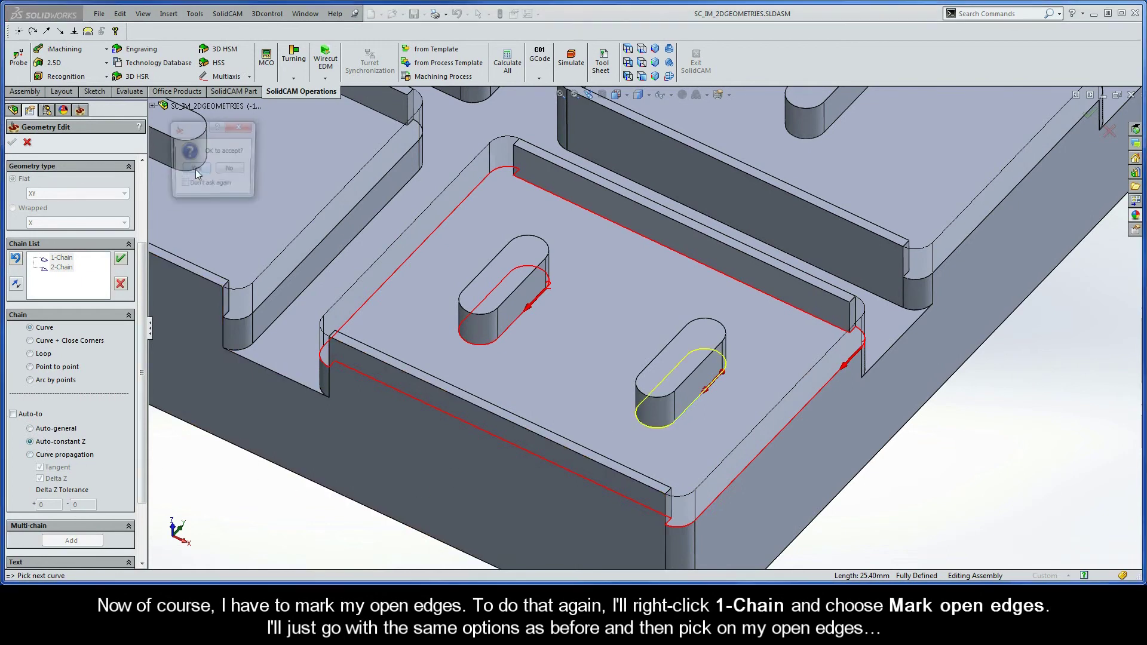
left_click(195, 170)
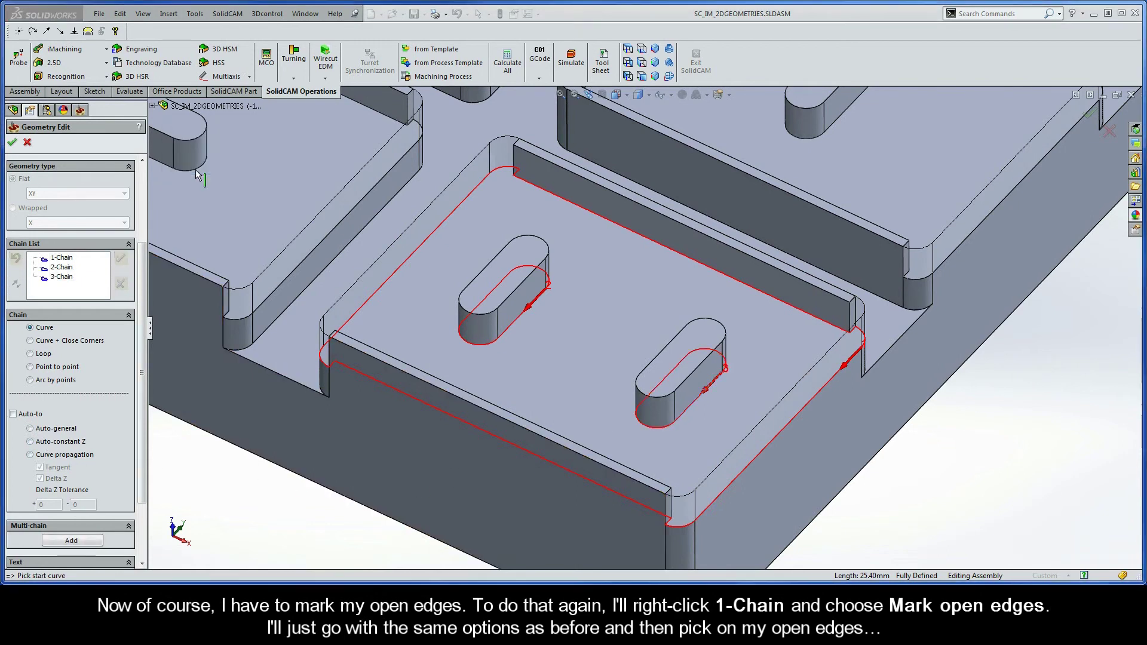
Step: Mark the edges on both open sides of 1-Chain, including their corner arcs, as Open using From/To entities and accept the marking
right_click(67, 260)
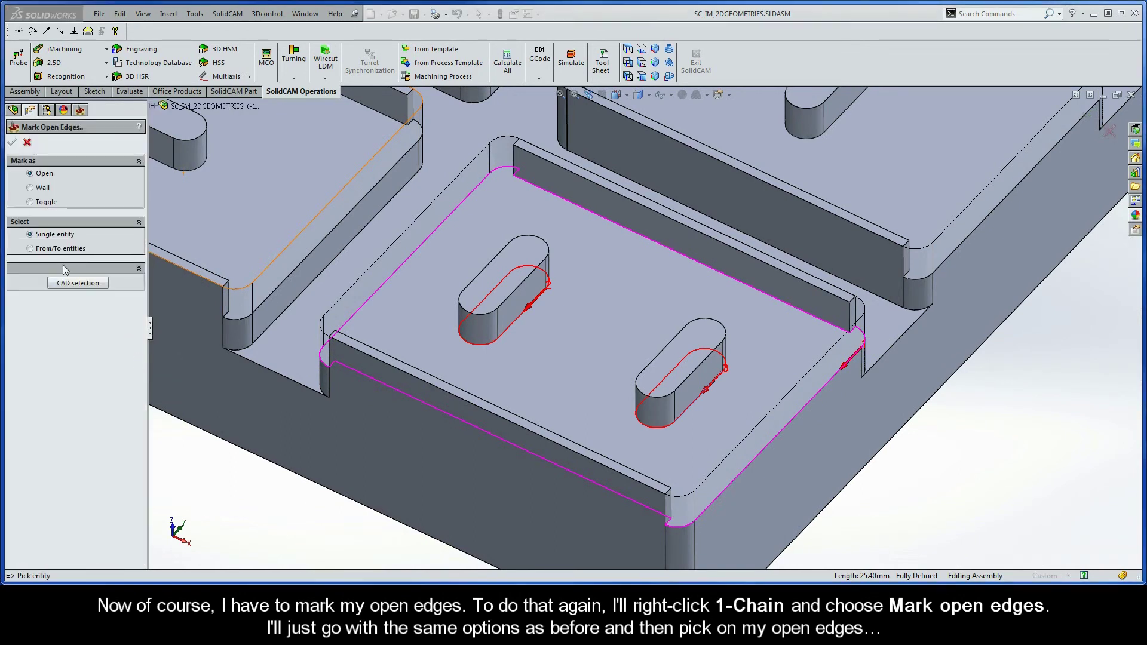
left_click(29, 248)
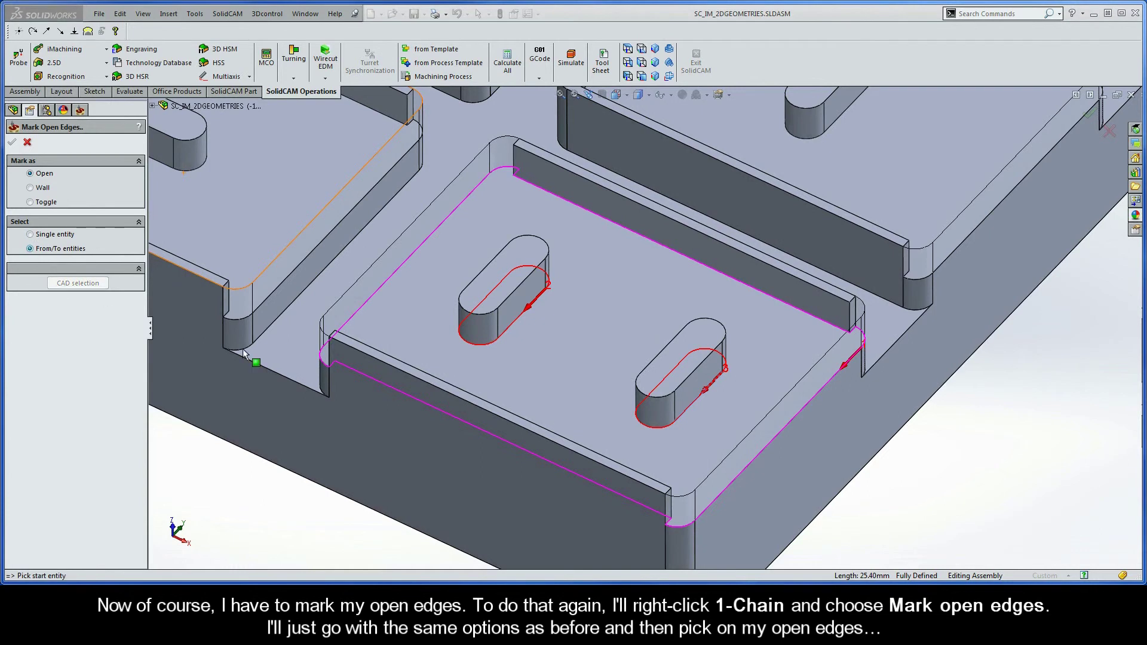
left_click(861, 340)
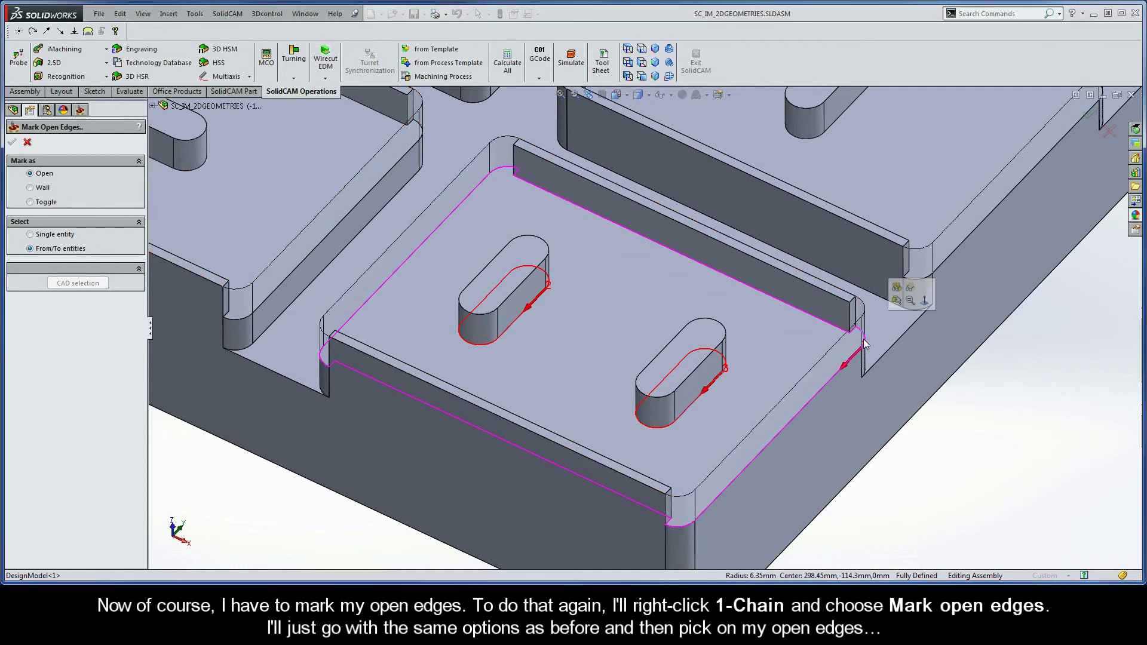
left_click(679, 527)
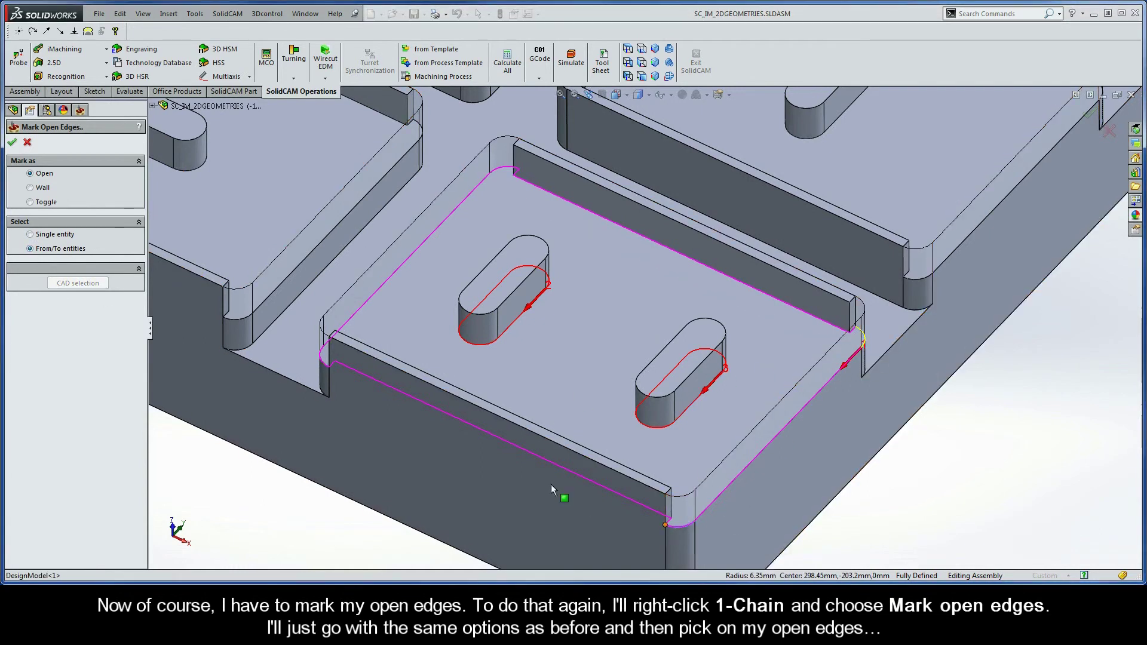
left_click(324, 357)
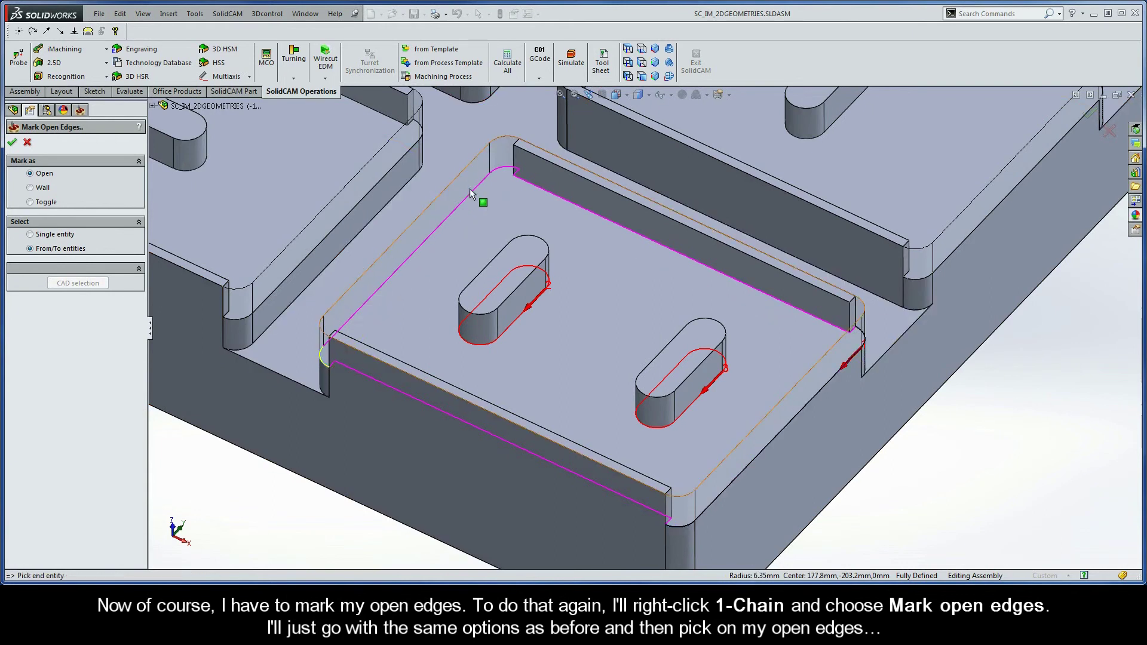
left_click(501, 175)
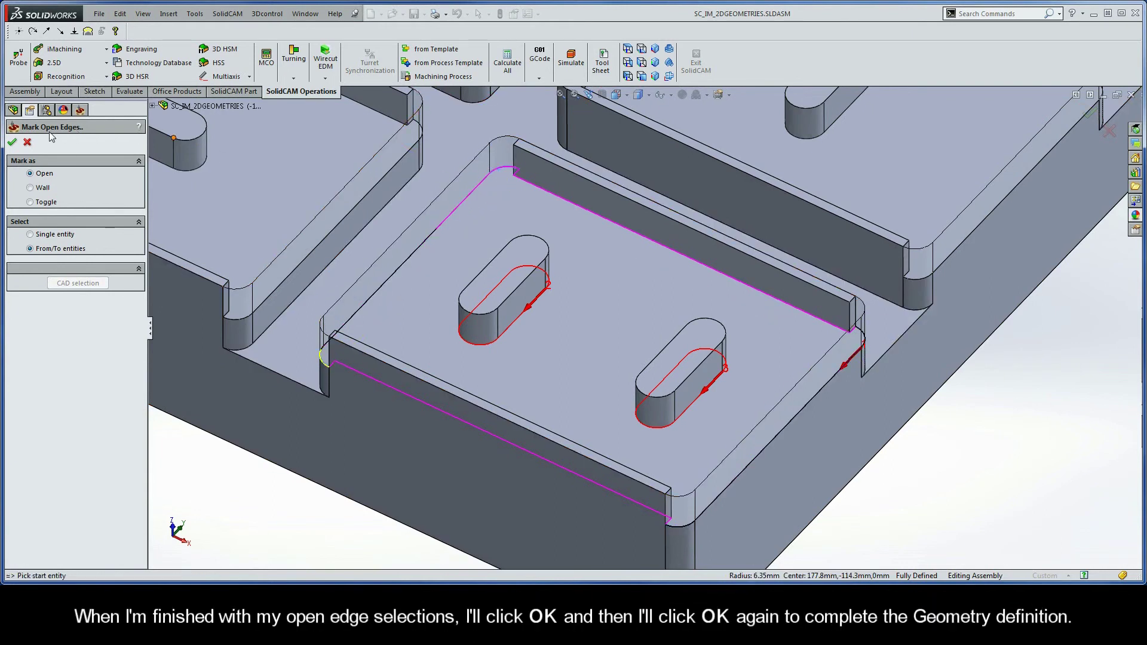
left_click(13, 143)
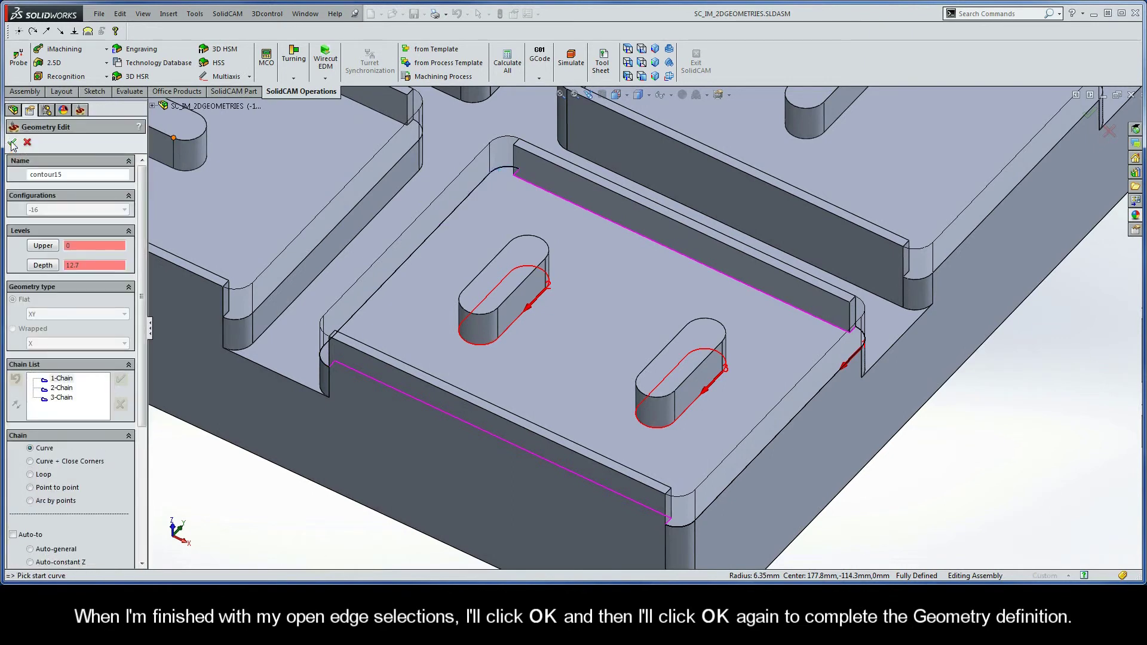
Step: Accept the three-chain geometry, rename the operation Semi-openPocket_2Edges_Islands, and save and calculate it
left_click(12, 143)
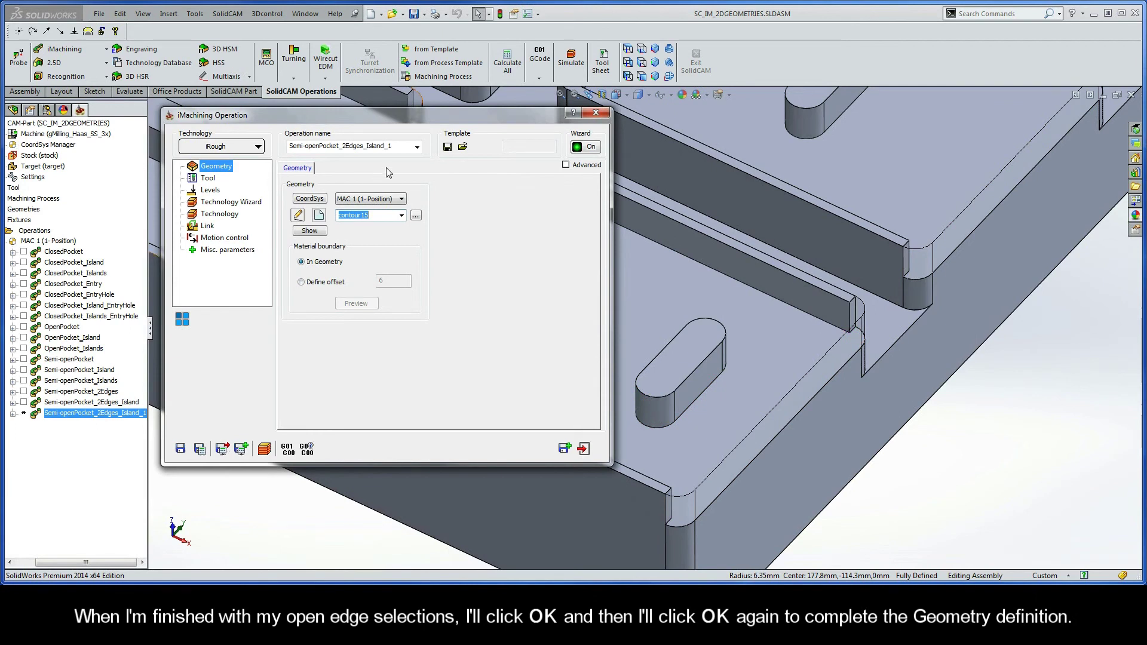
double_click(392, 147)
left_click(392, 147)
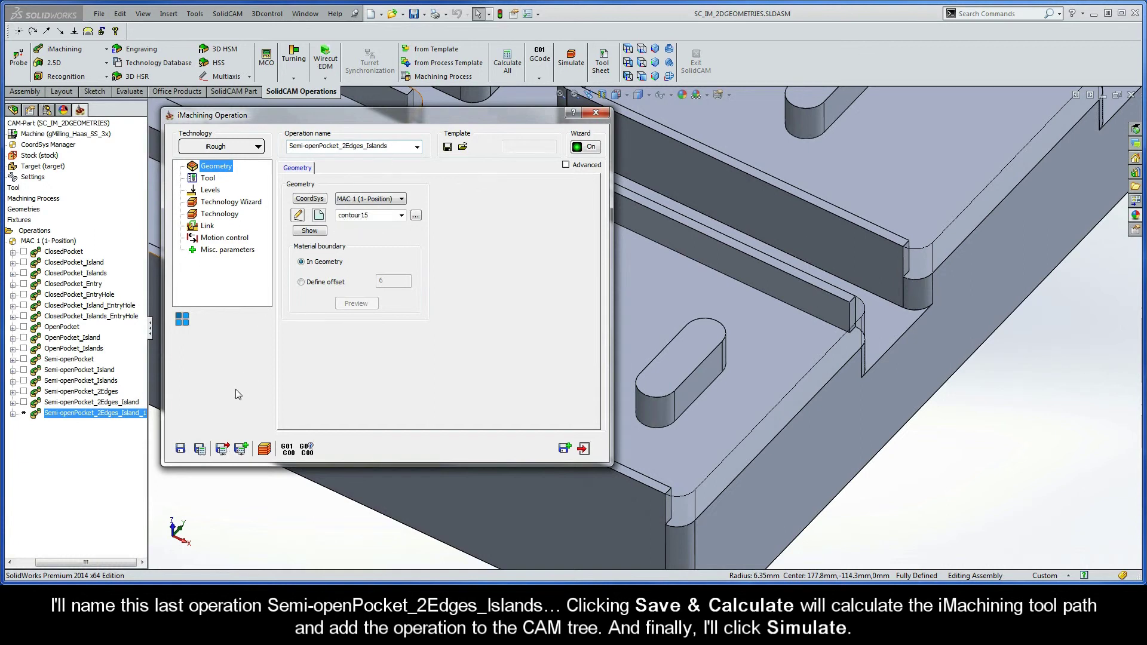
left_click(200, 449)
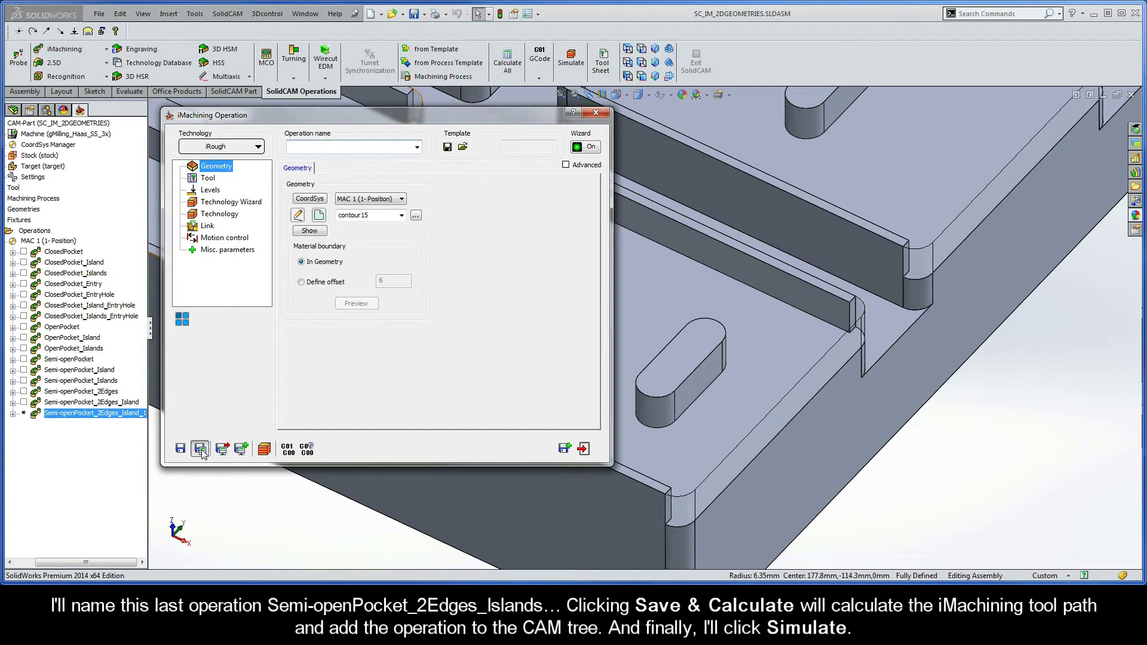
Step: Simulate the Semi-openPocket_2Edges_Islands tool path in Host CAD mode, starting at a reduced speed and speeding up playback during the run
left_click(263, 450)
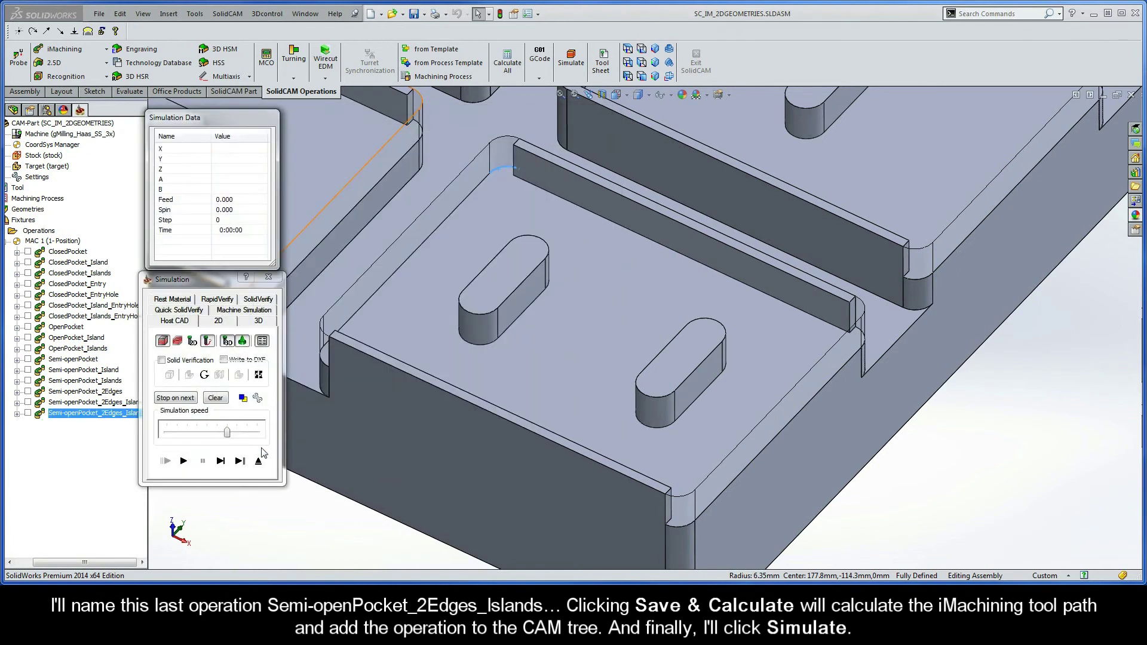
left_click_drag(227, 431, 208, 432)
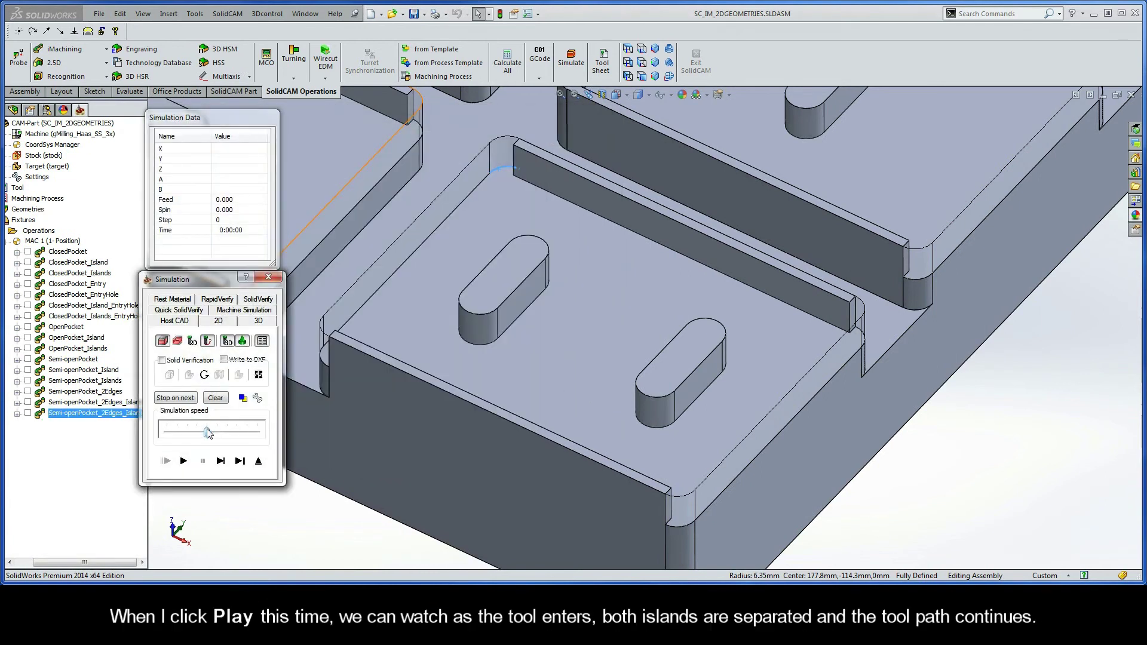
left_click(184, 461)
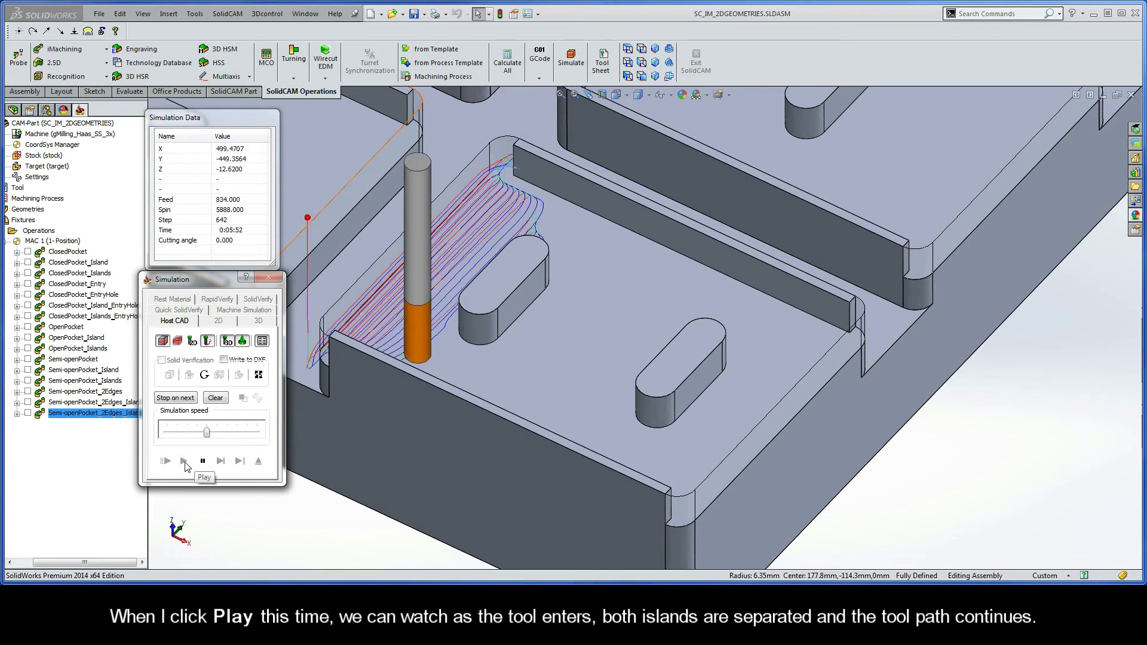
left_click_drag(206, 438, 227, 437)
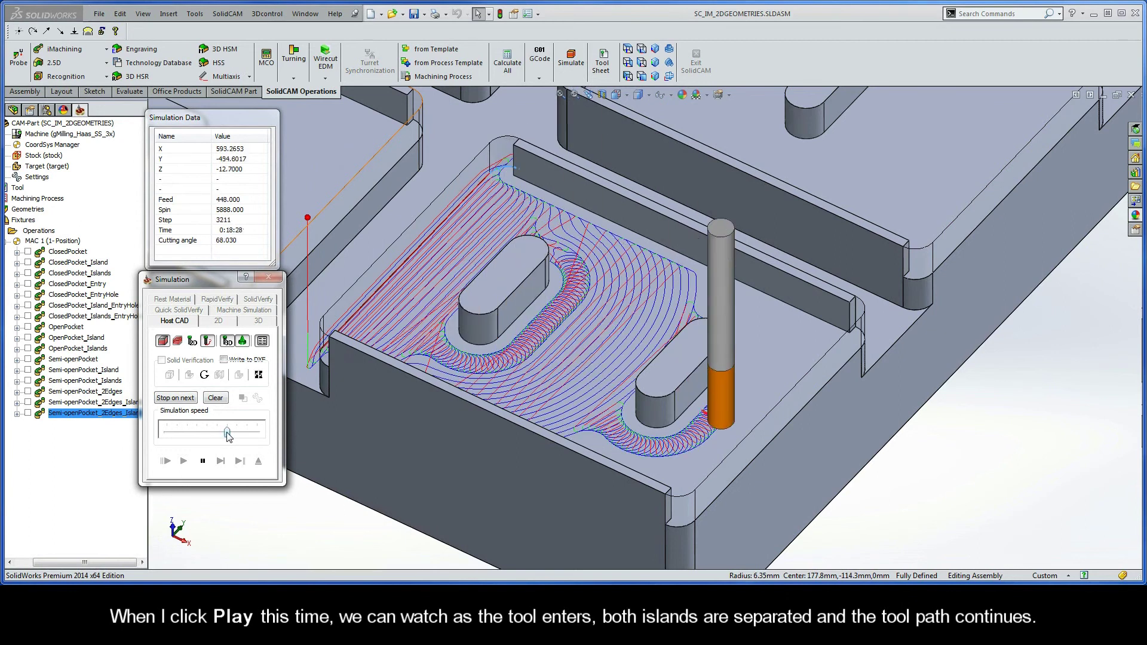